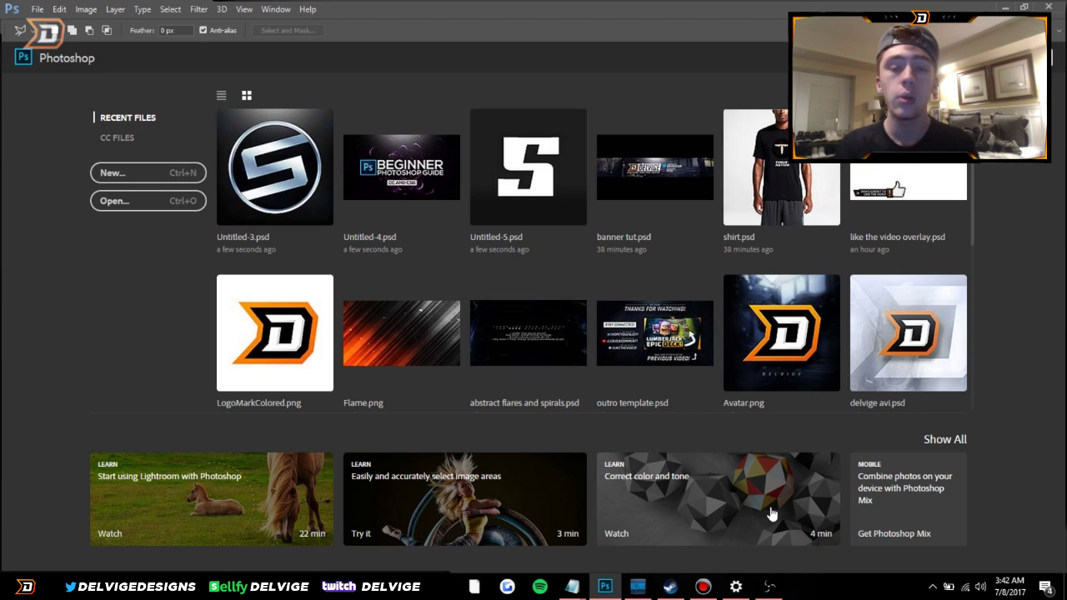
Open the Untitled-3.psd metallic S logo from Recent Files for reference
click(262, 185)
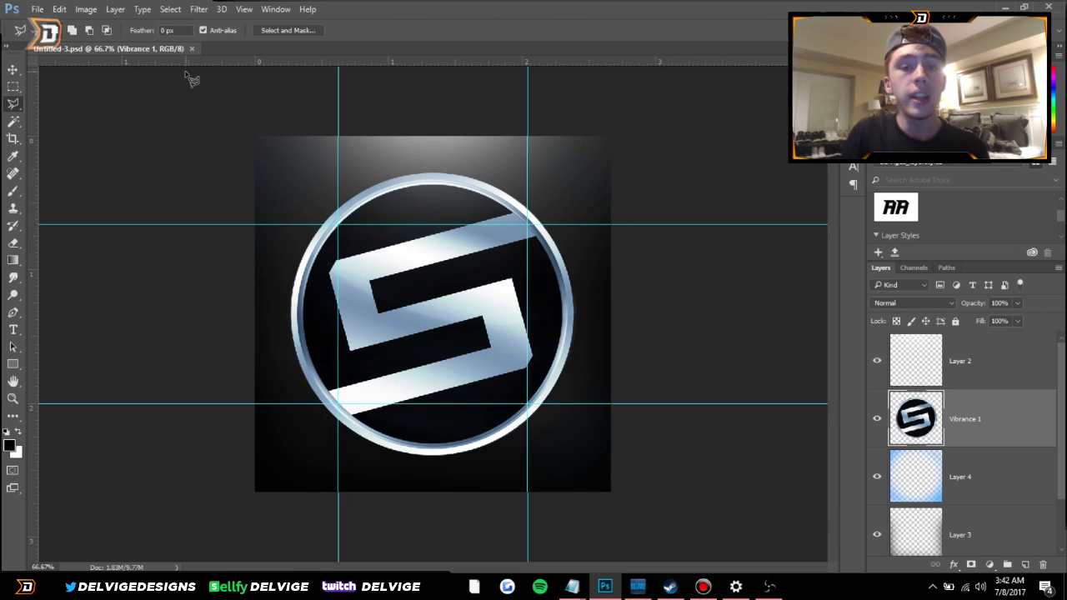
Create a new 800 x 800 px, 300 ppi document using the Logo preset
click(37, 9)
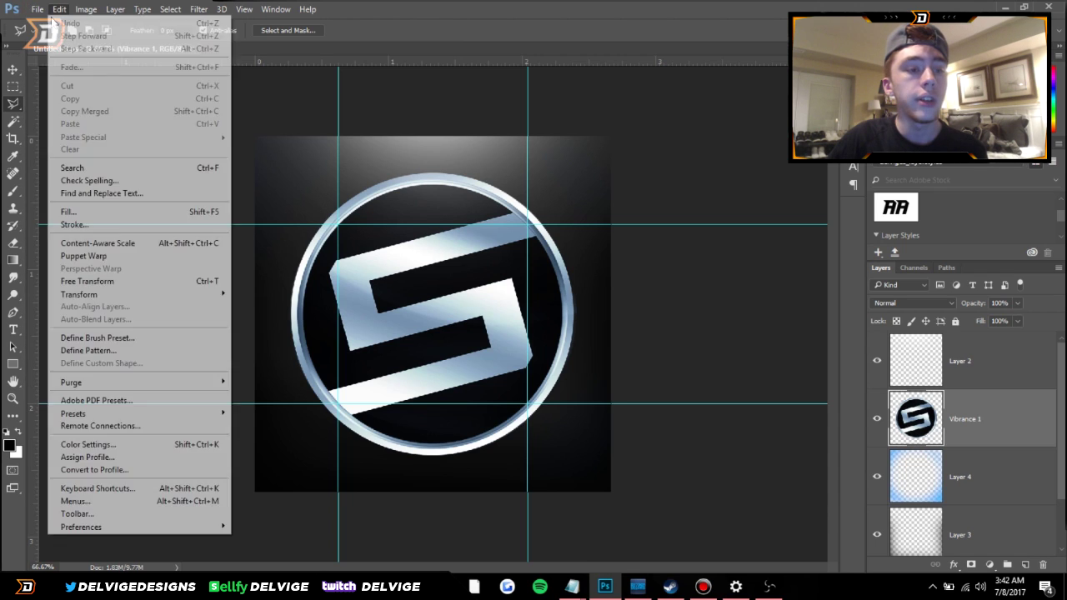
click(46, 22)
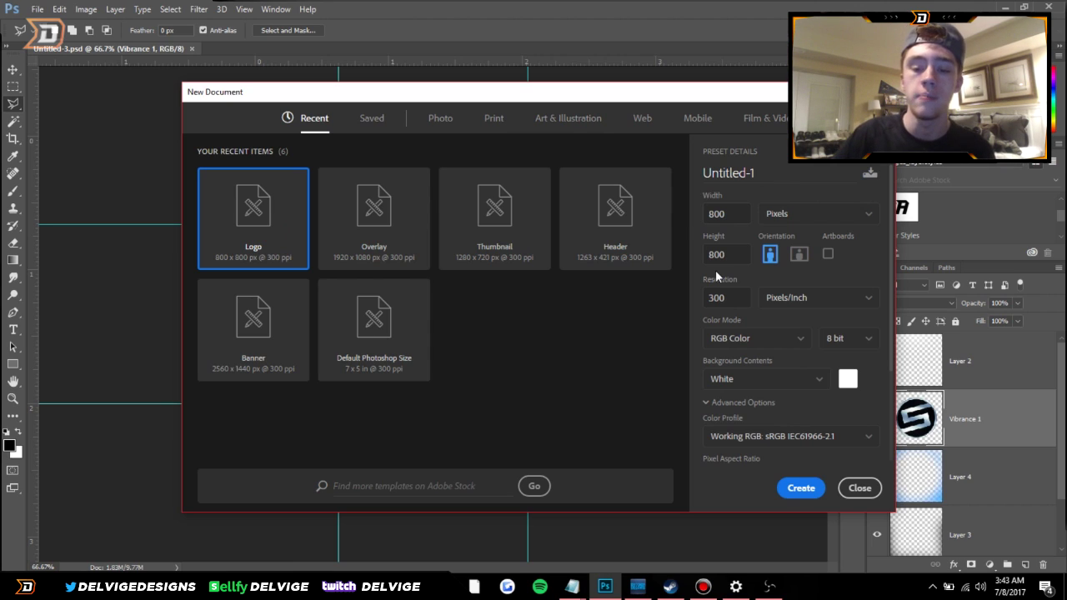
click(807, 490)
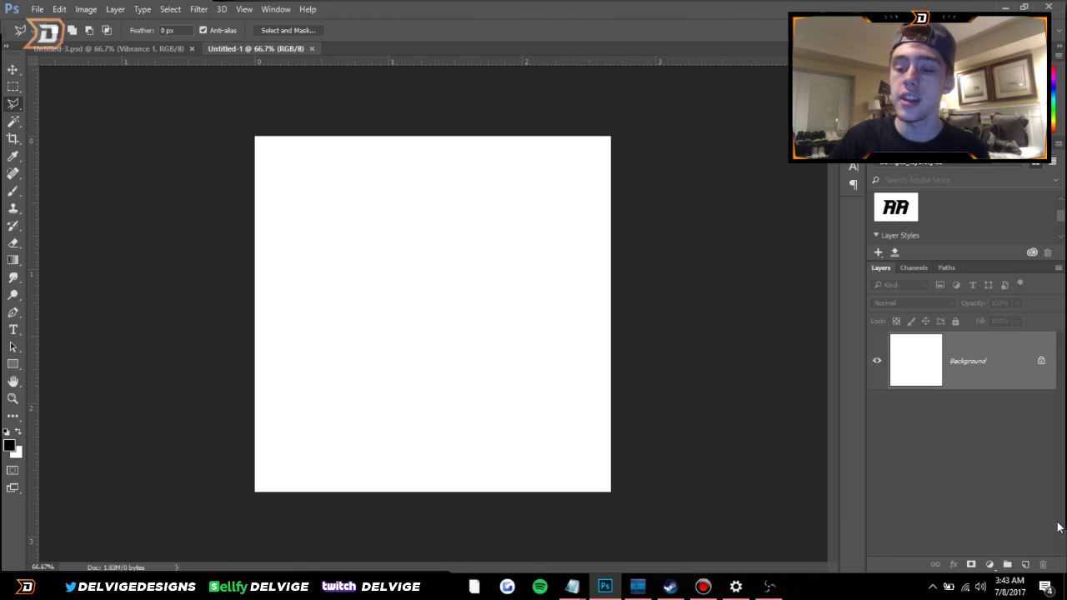
Replace the white Background with a dark vertical gradient on Layer 1, then add empty Layer 2
click(1026, 564)
drag(1005, 433, 1043, 565)
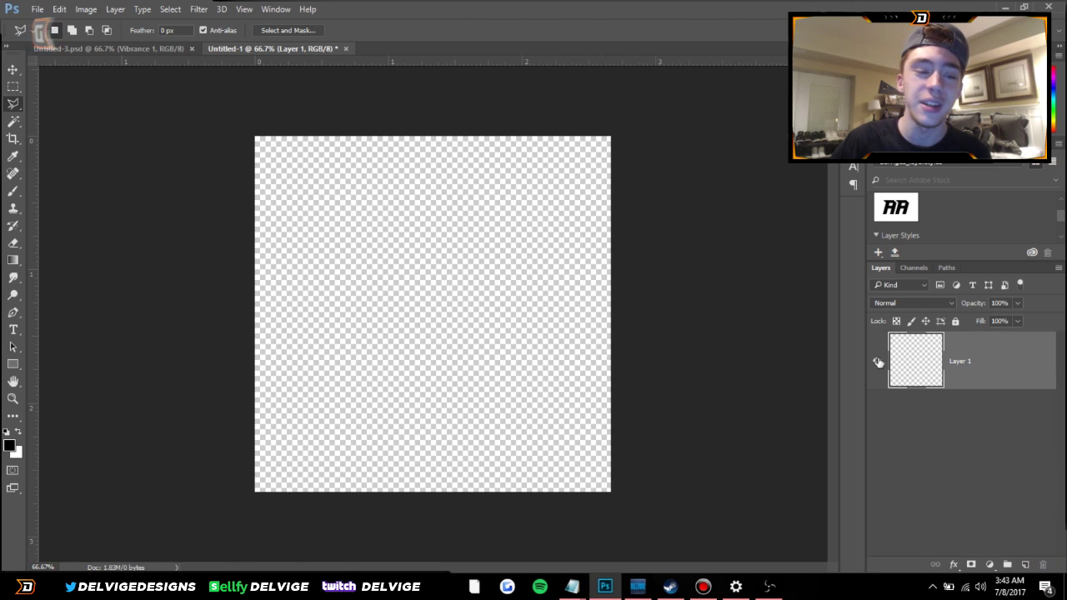
click(18, 263)
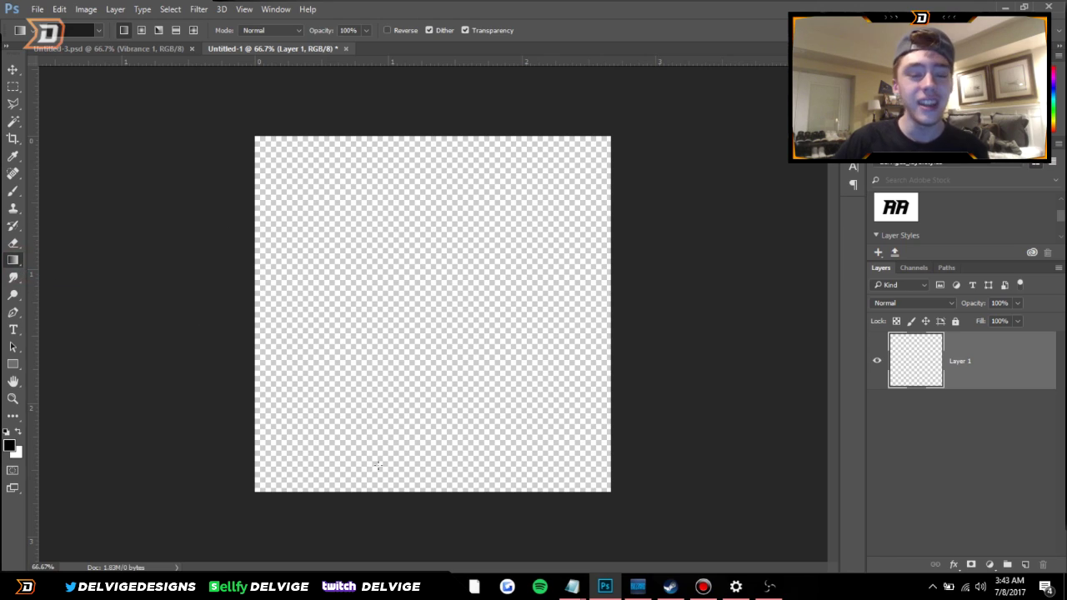
drag(412, 511, 436, 279)
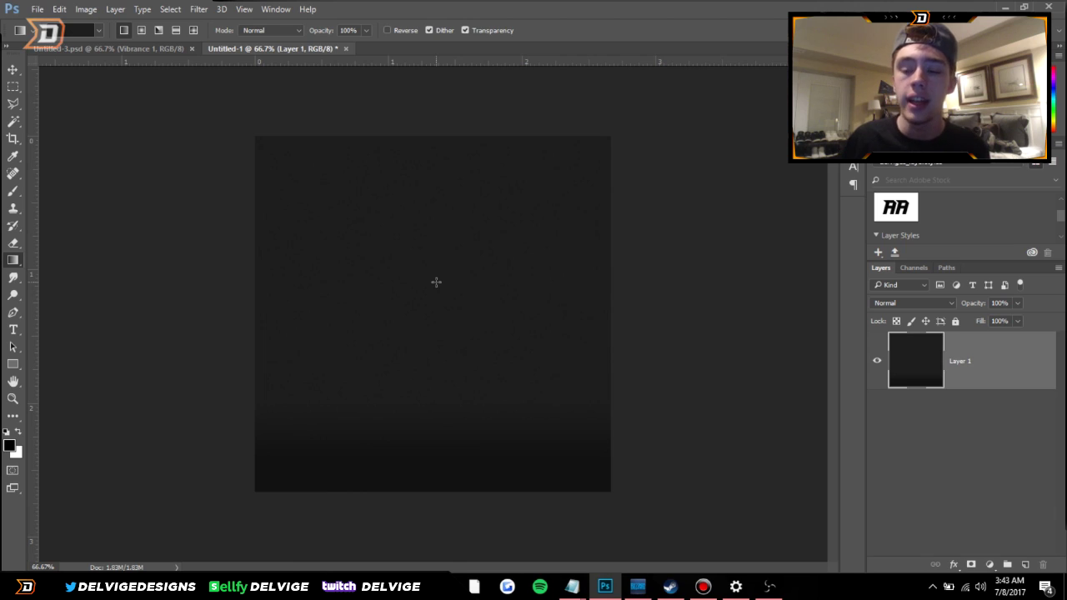
click(1027, 564)
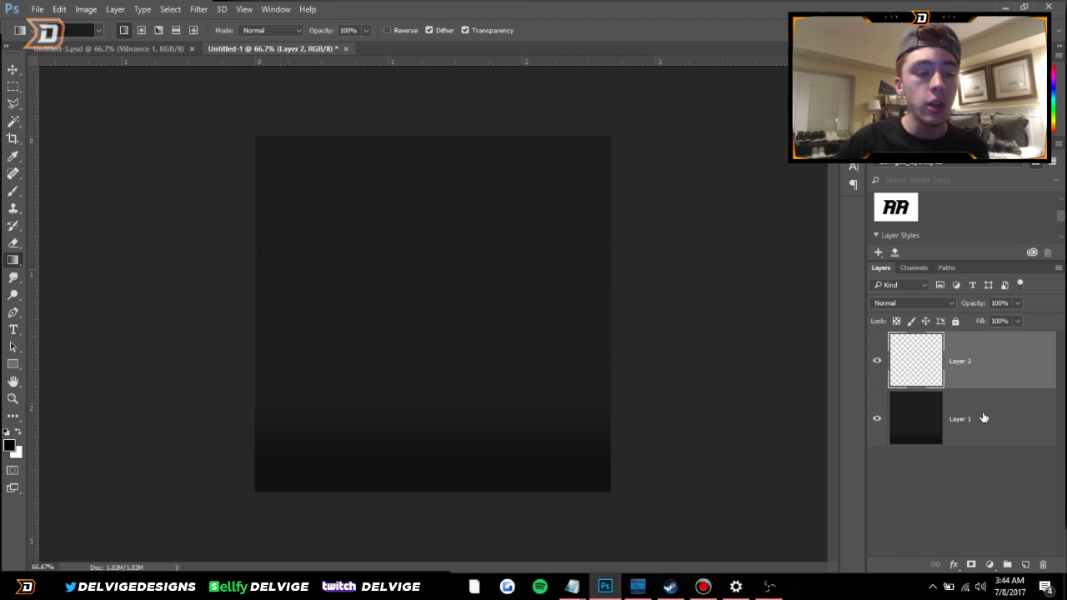
Add a black 72 pt Sui Generis 'S' text layer near the top of the canvas
click(12, 328)
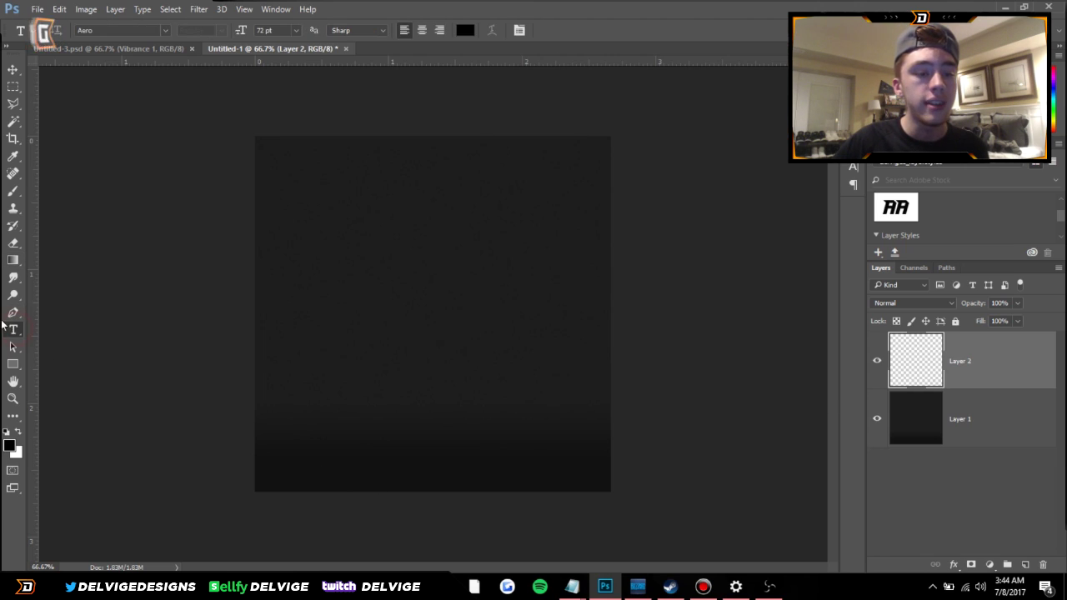
click(416, 284)
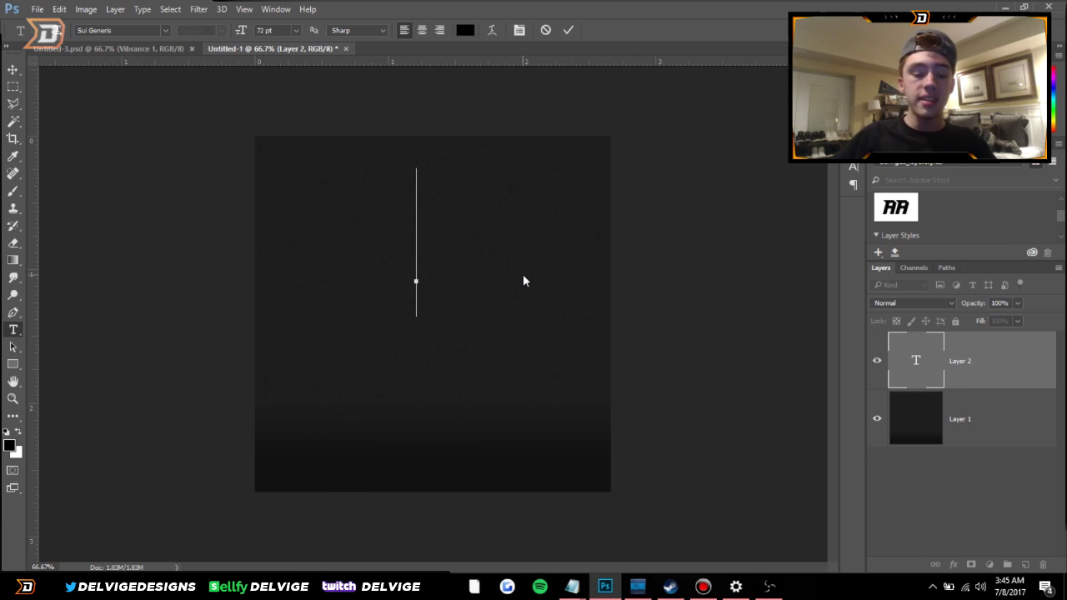
text(S)
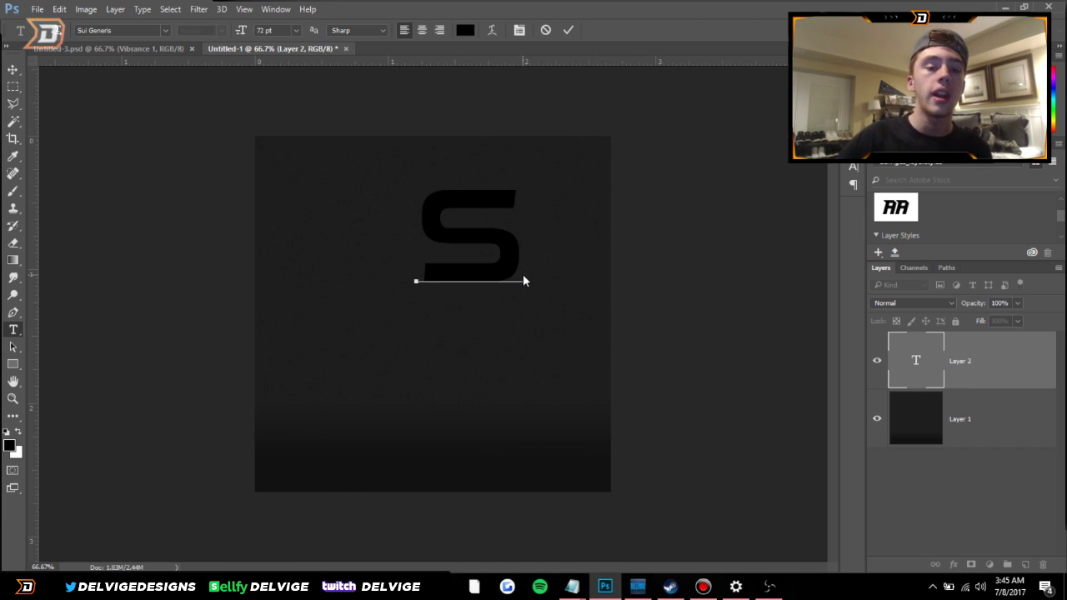
click(569, 31)
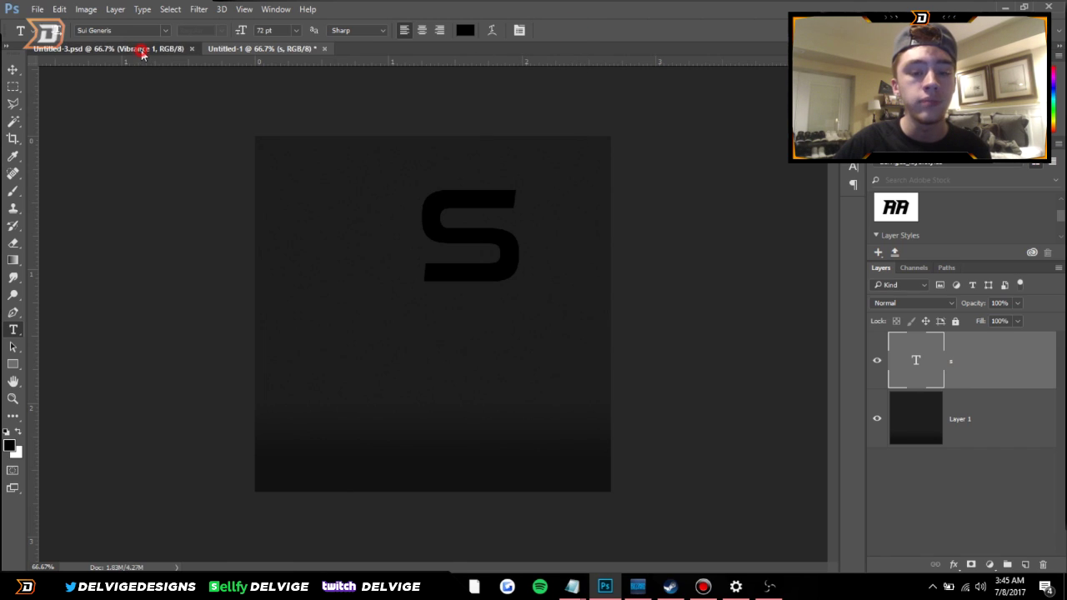
click(142, 50)
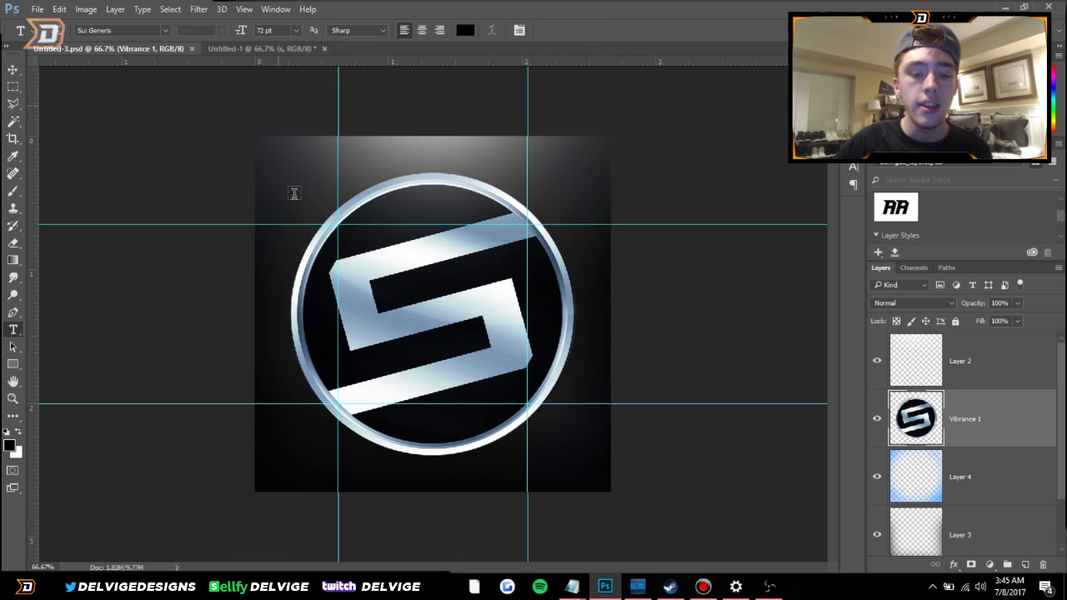
click(287, 50)
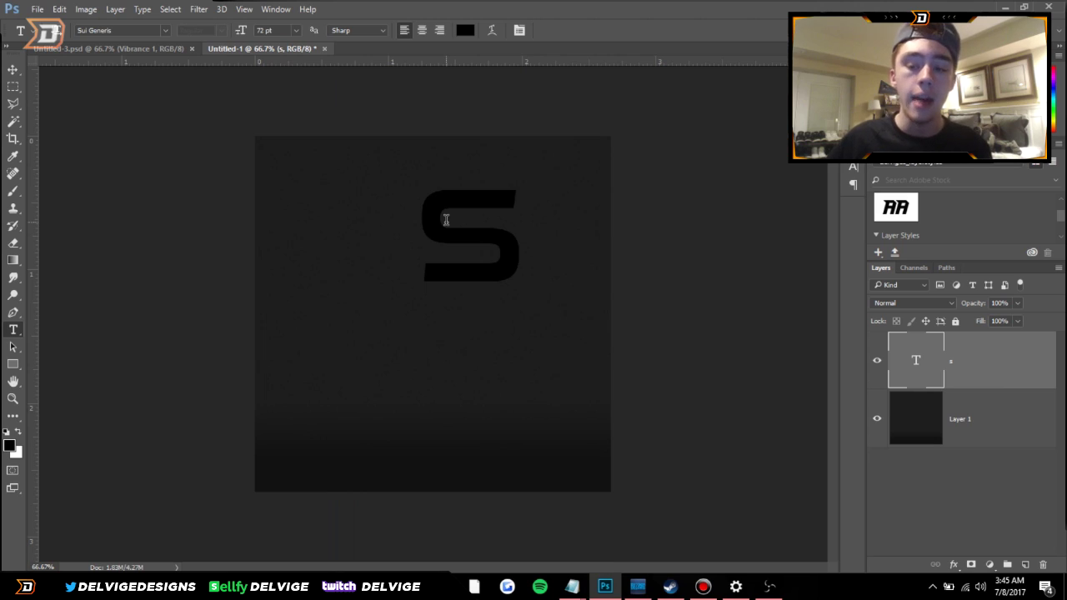
key(m)
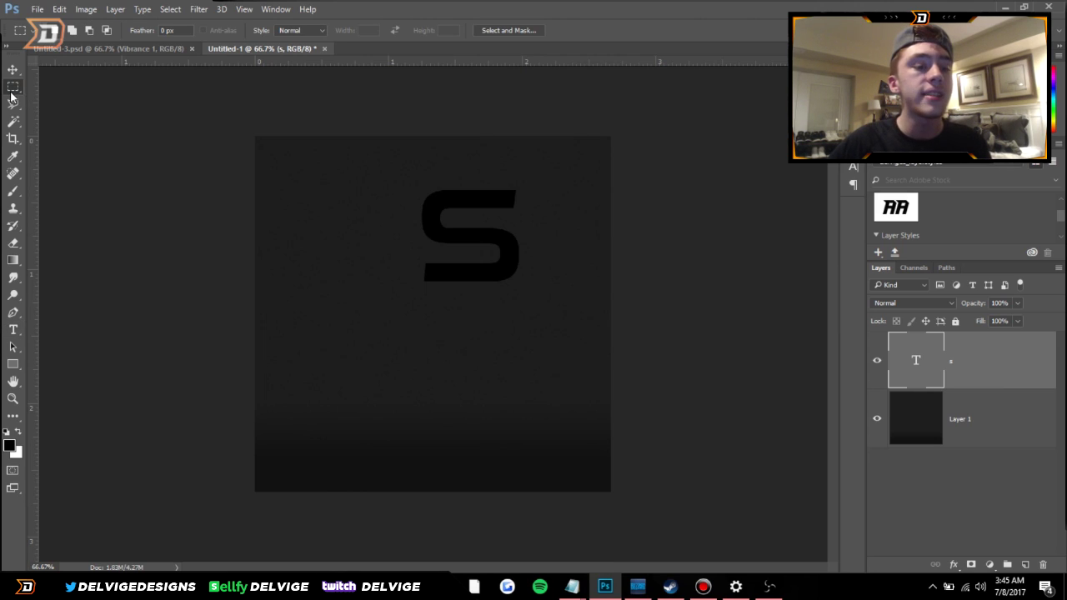
Centre the S vertically and horizontally on the canvas
drag(218, 109, 837, 526)
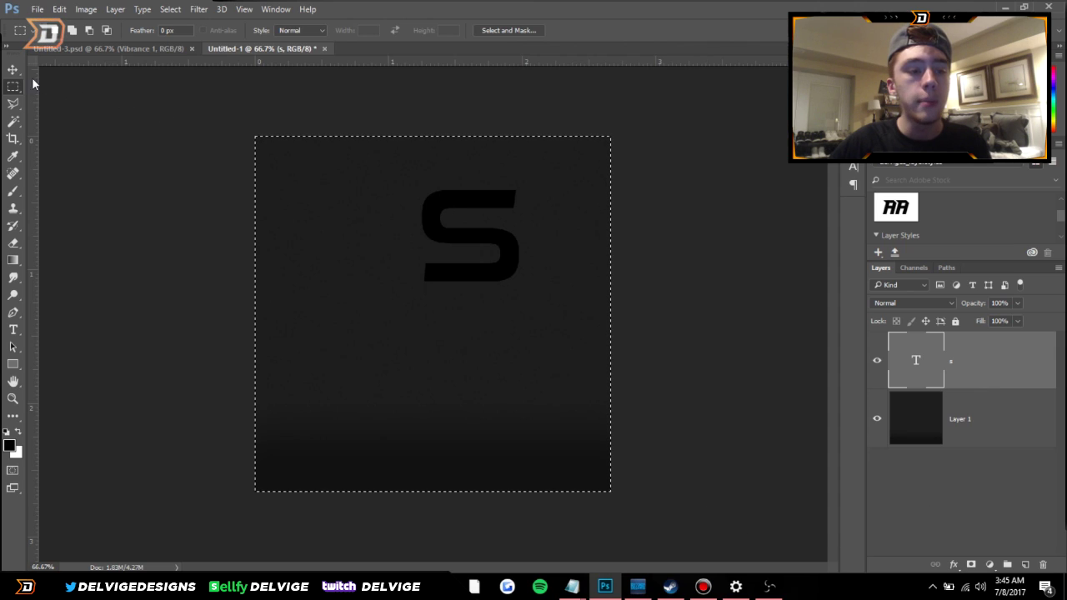
key(v)
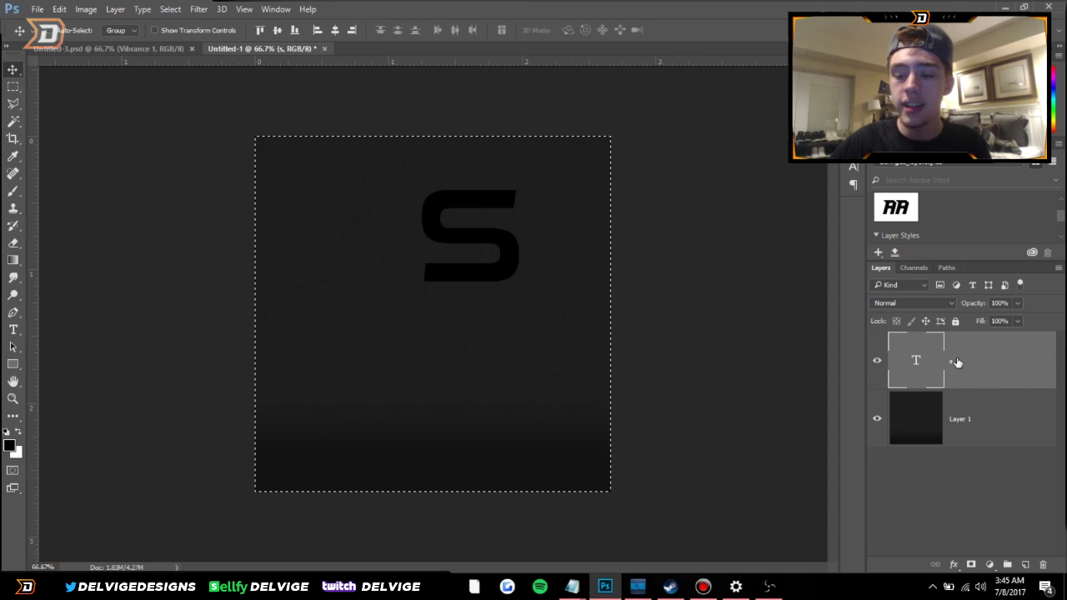
click(277, 30)
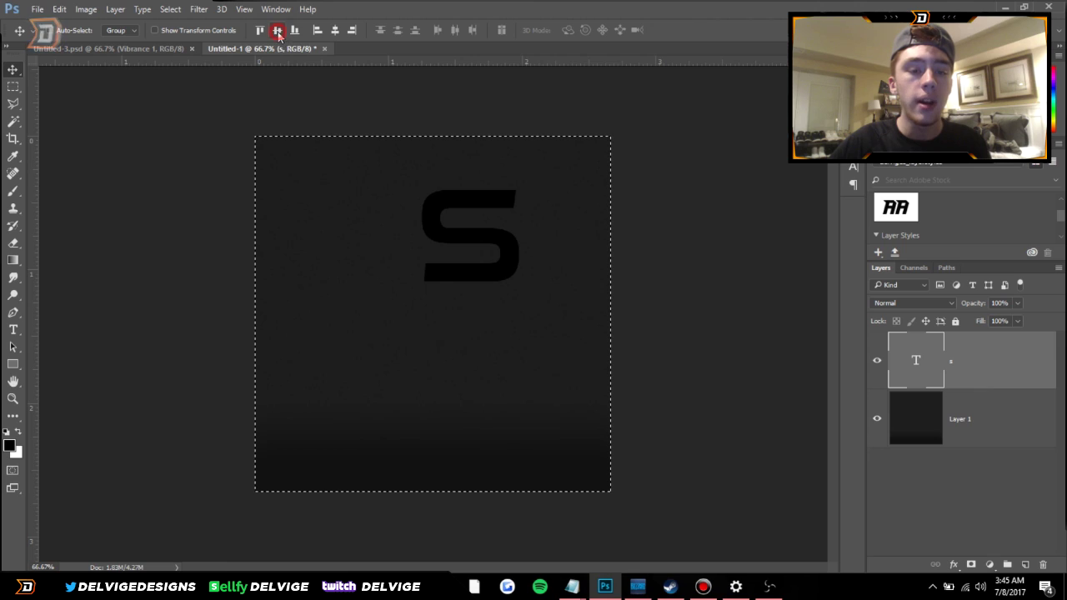
click(335, 30)
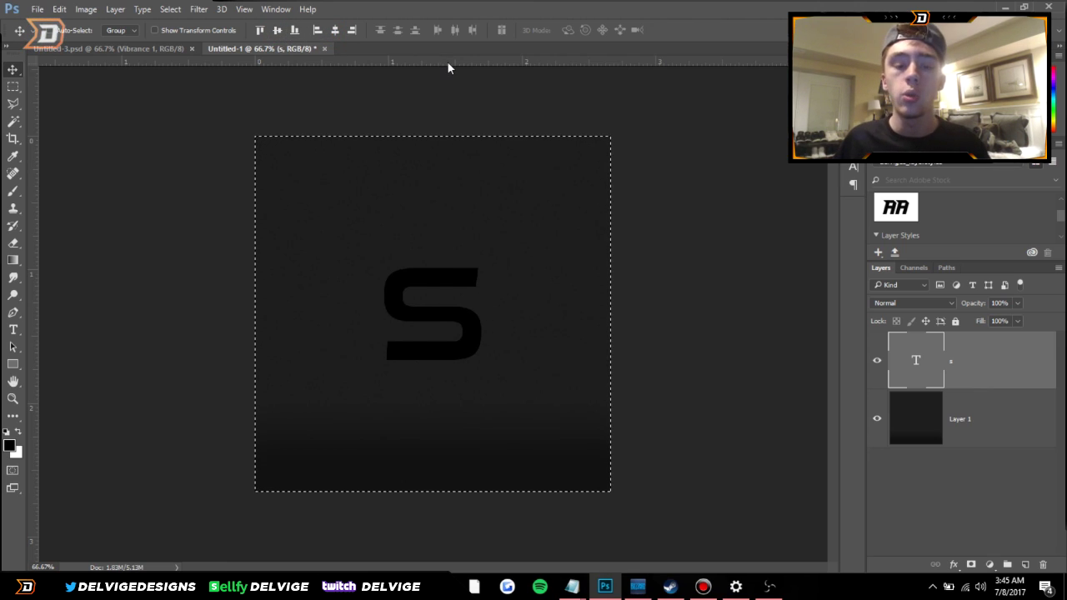
key(ctrl+d)
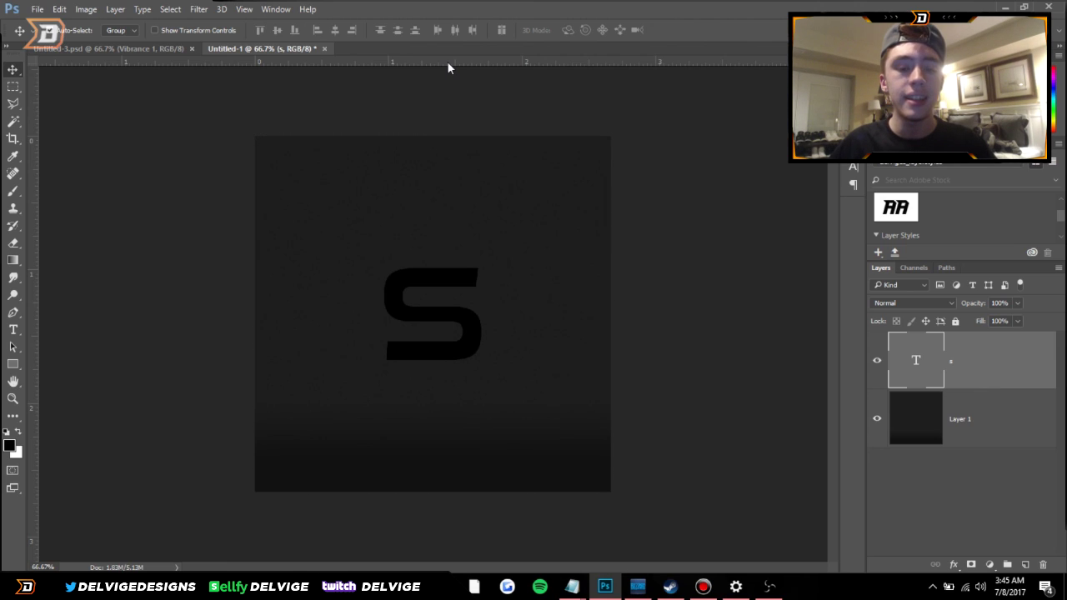
Scale the S up to 183.4% around its centre
key(ctrl+t)
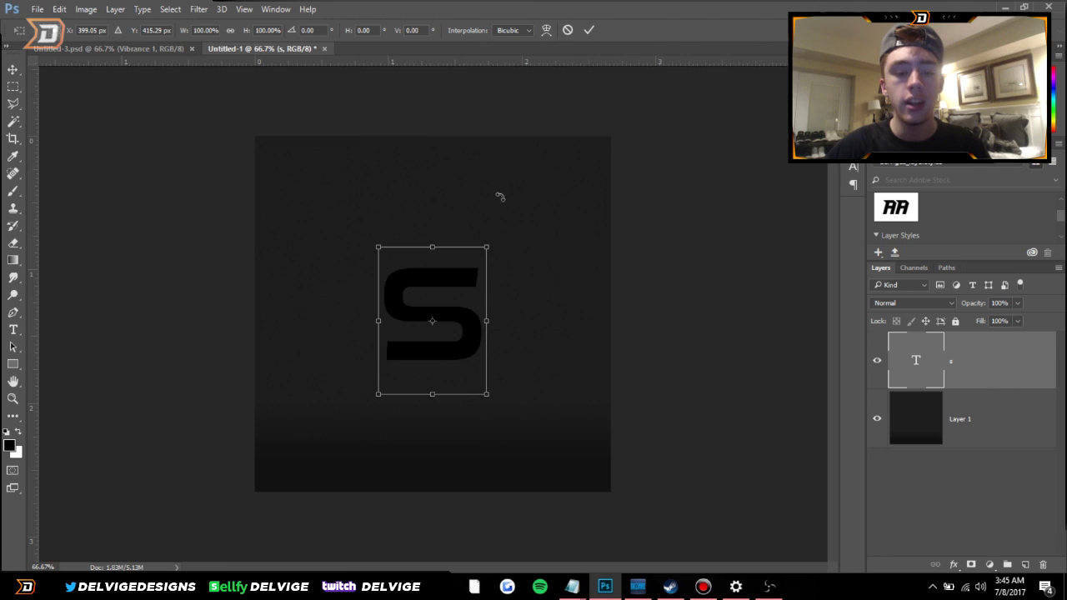
drag(490, 247, 571, 212)
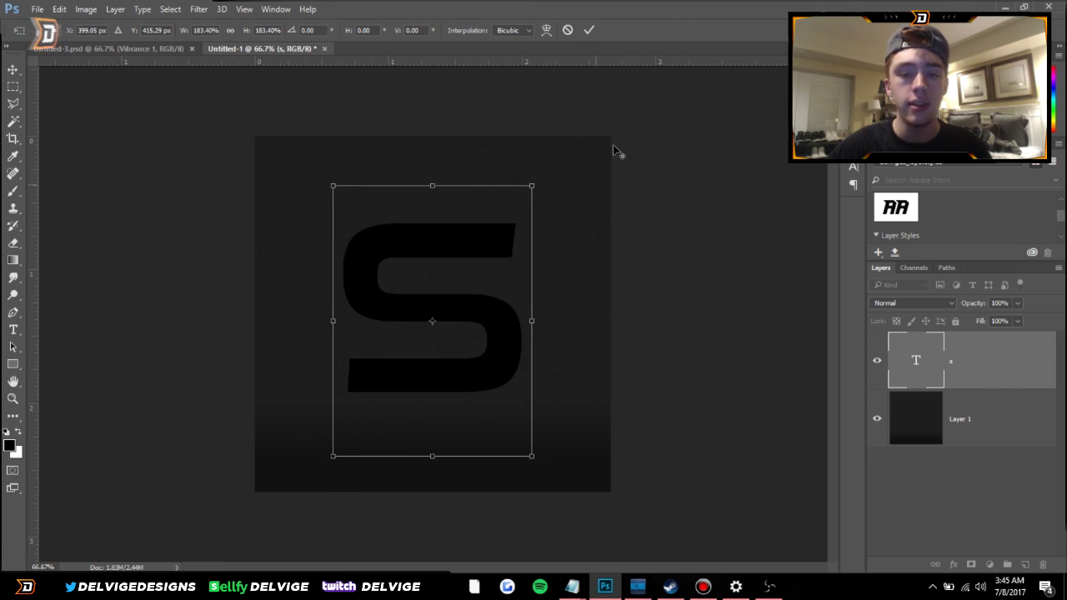
click(589, 29)
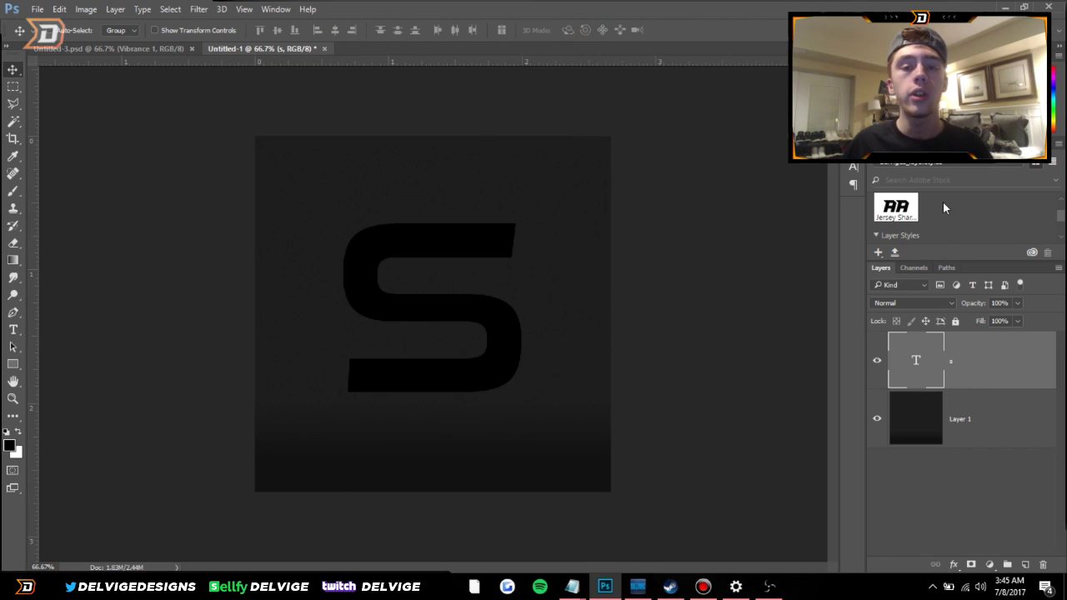
Give the S a white #ffffff Color Overlay layer style
double_click(979, 361)
click(504, 333)
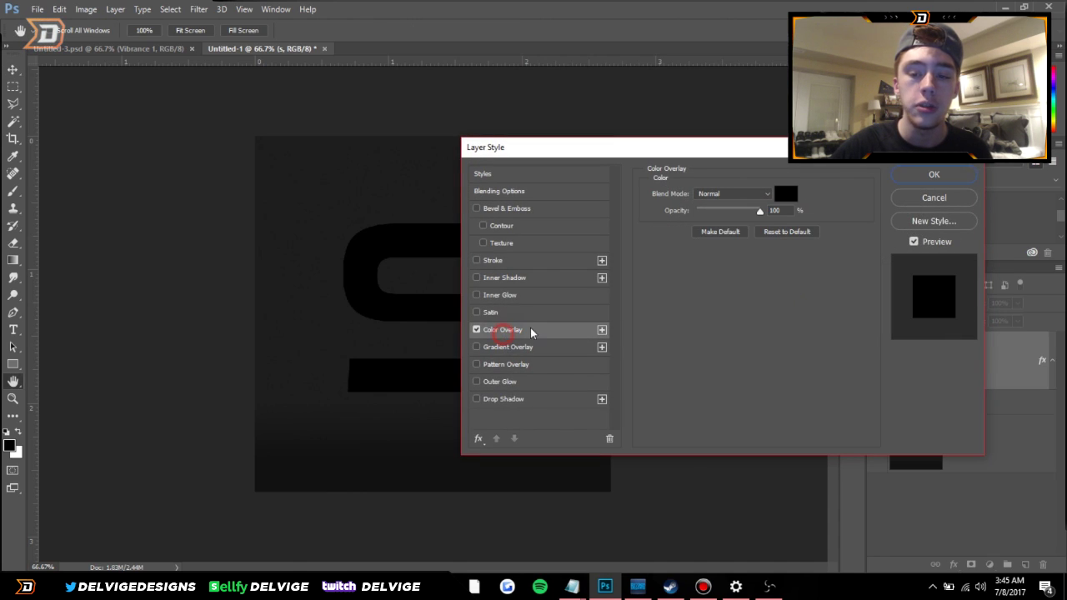
click(784, 191)
click(668, 171)
click(963, 165)
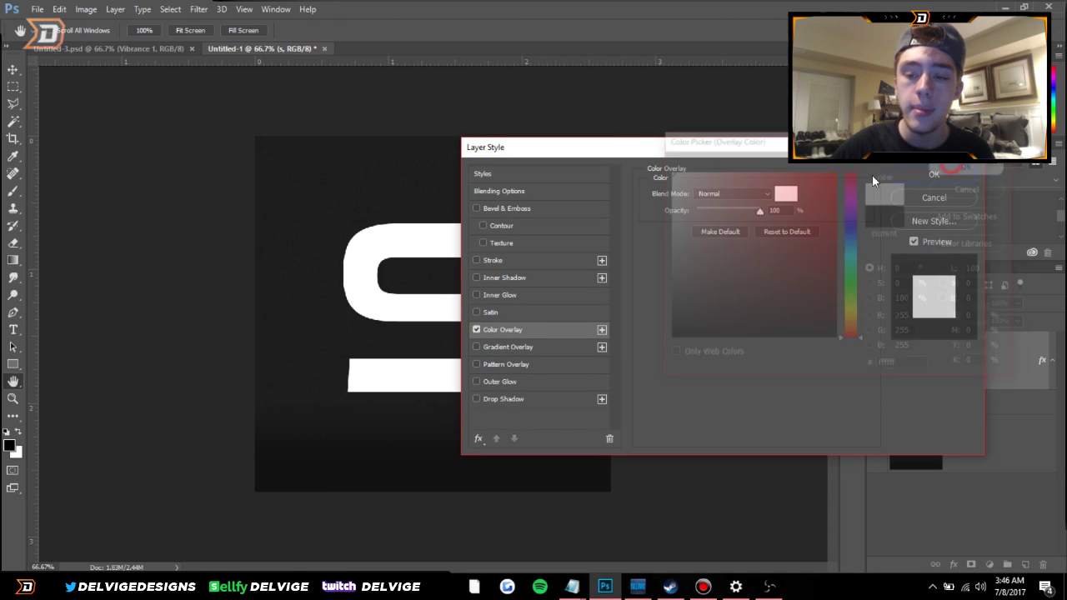
click(935, 175)
Rasterize the S type layer
right_click(985, 368)
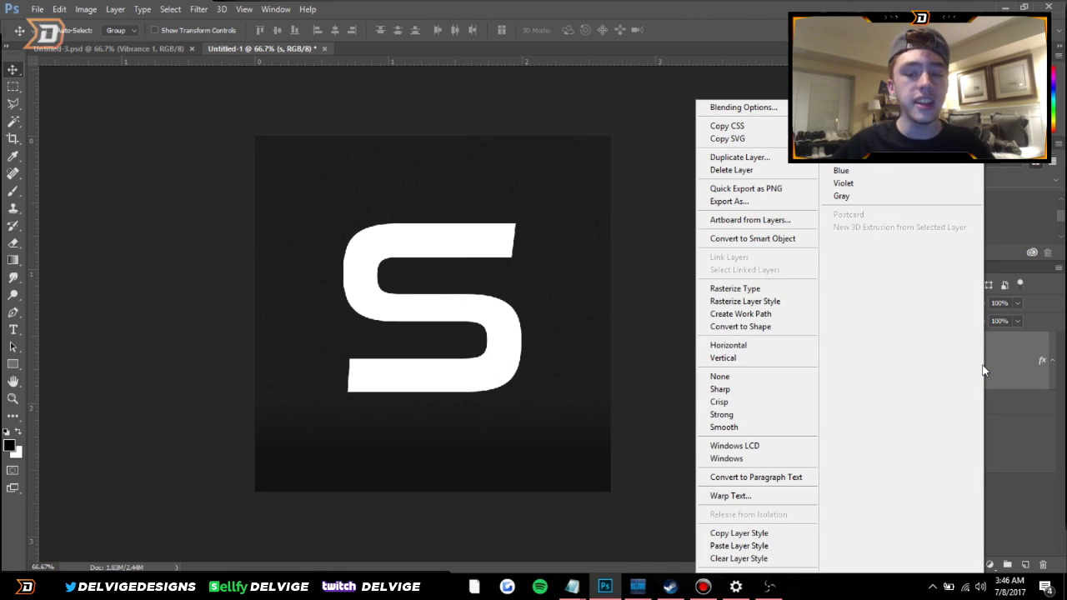
click(765, 302)
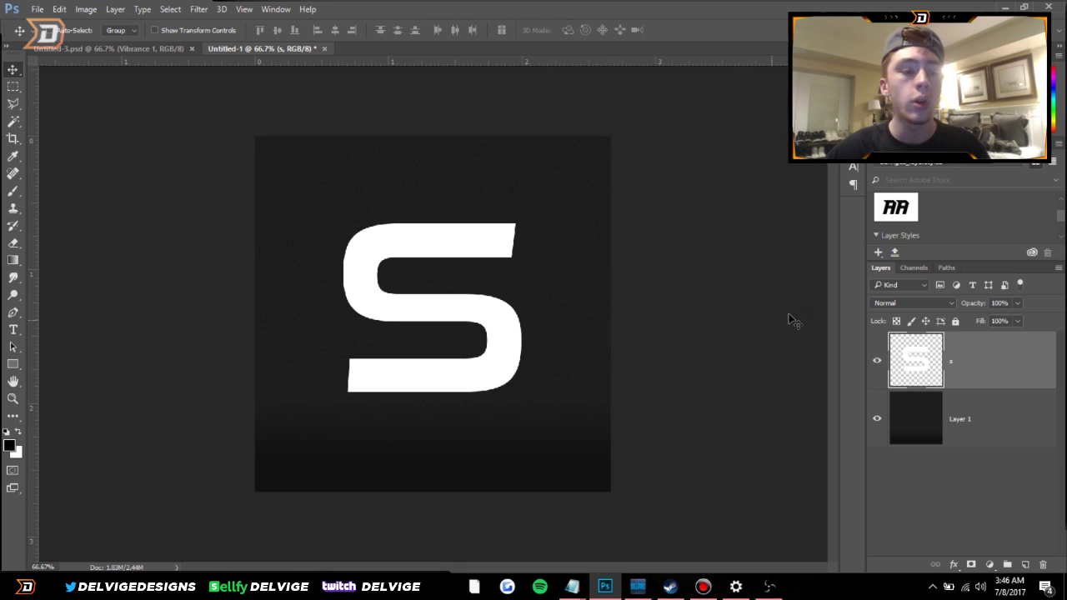
scroll(239, 270, up, 2)
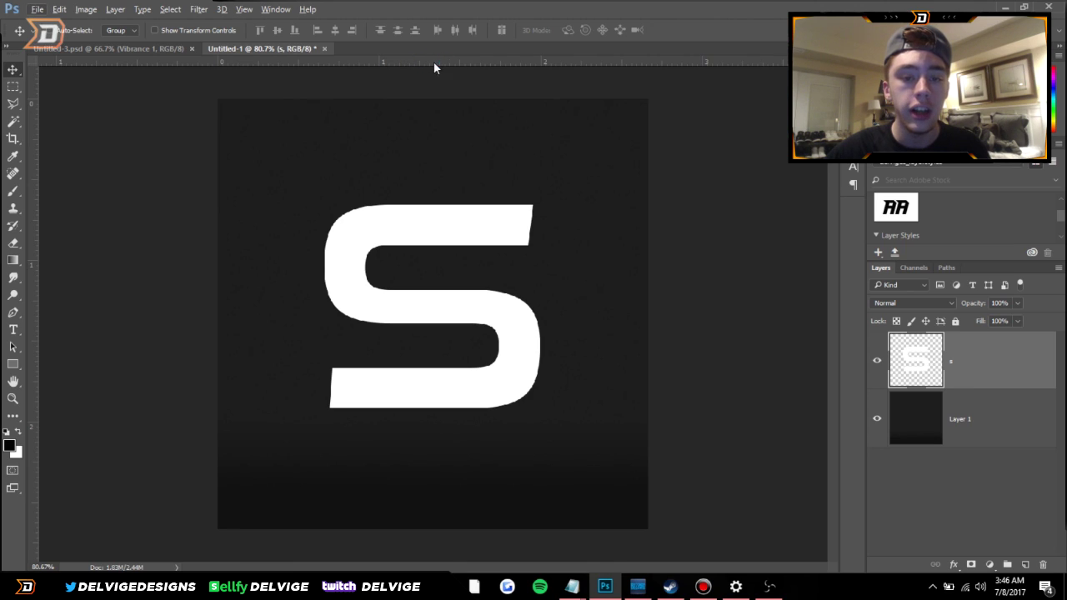
Add two horizontal guides at the S's top and vertical guides along its left and right edges
drag(452, 60, 429, 206)
drag(424, 62, 389, 408)
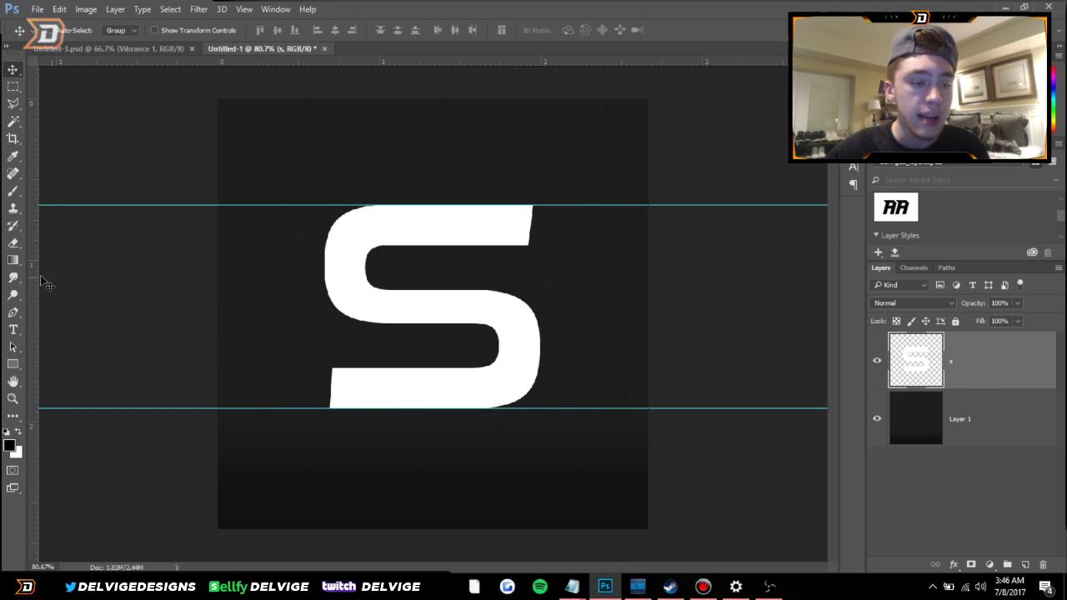
drag(37, 278, 542, 322)
scroll(557, 233, up, 5)
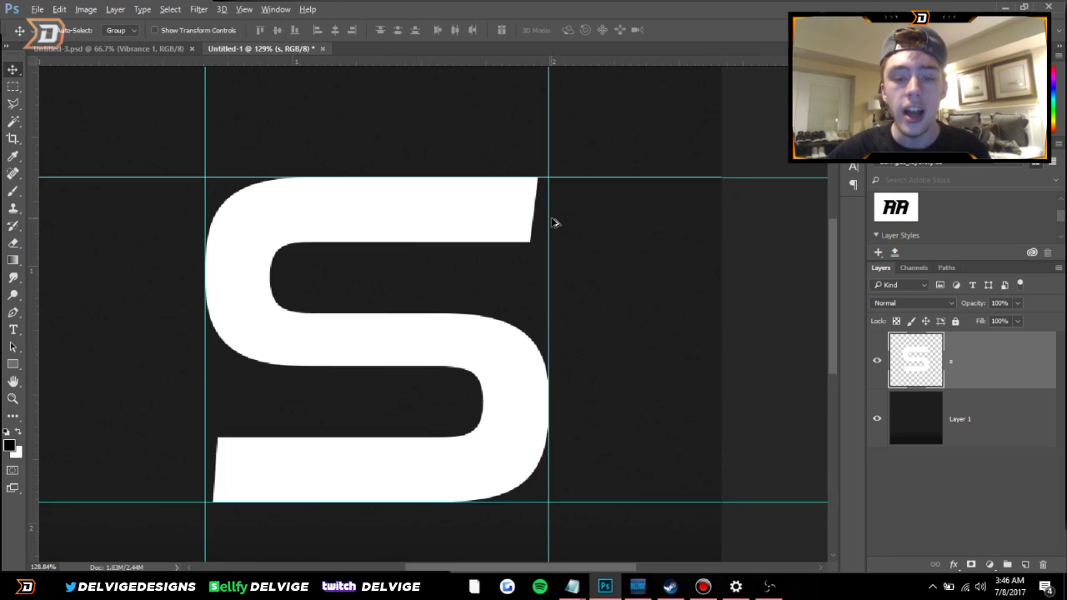
mouse_move(548, 218)
mouse_down()
mouse_move(522, 220)
mouse_move(535, 227)
mouse_up()
scroll(533, 425, down, 2)
scroll(532, 424, down, 6)
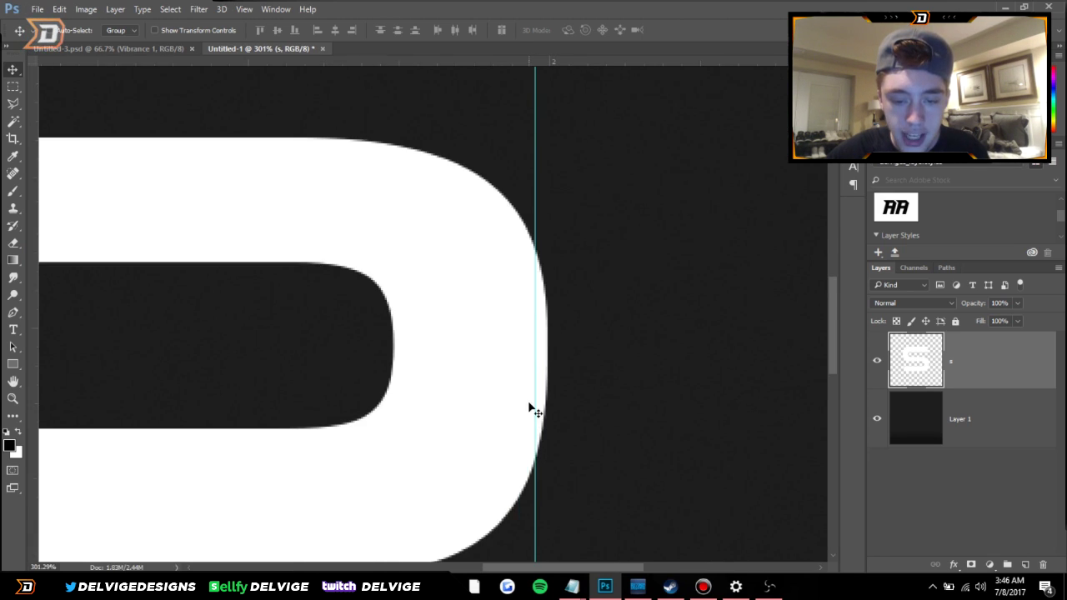
drag(536, 401, 551, 402)
scroll(588, 397, down, 5)
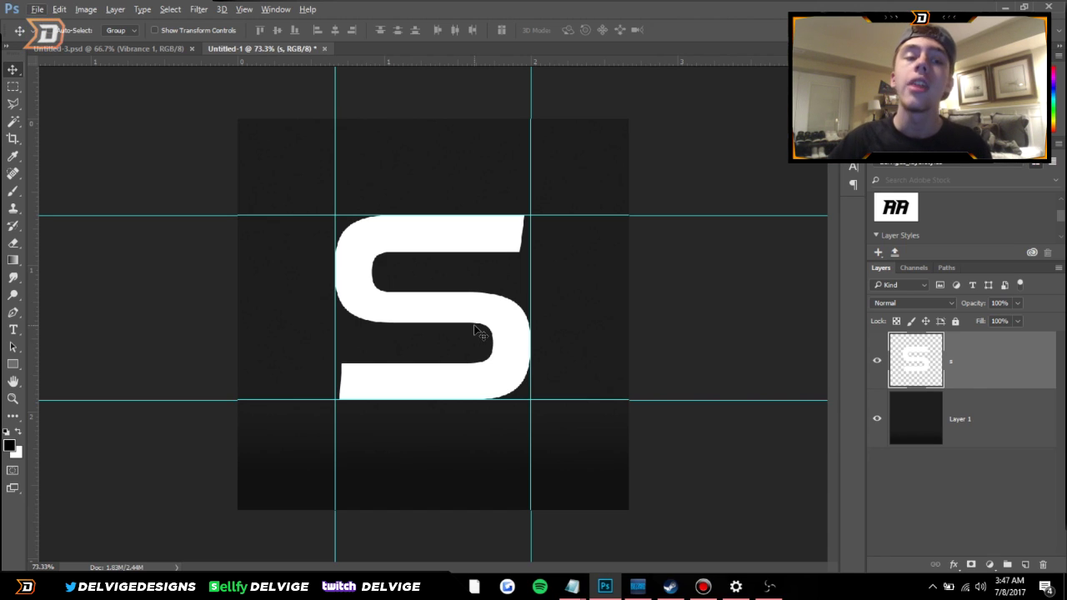
click(11, 103)
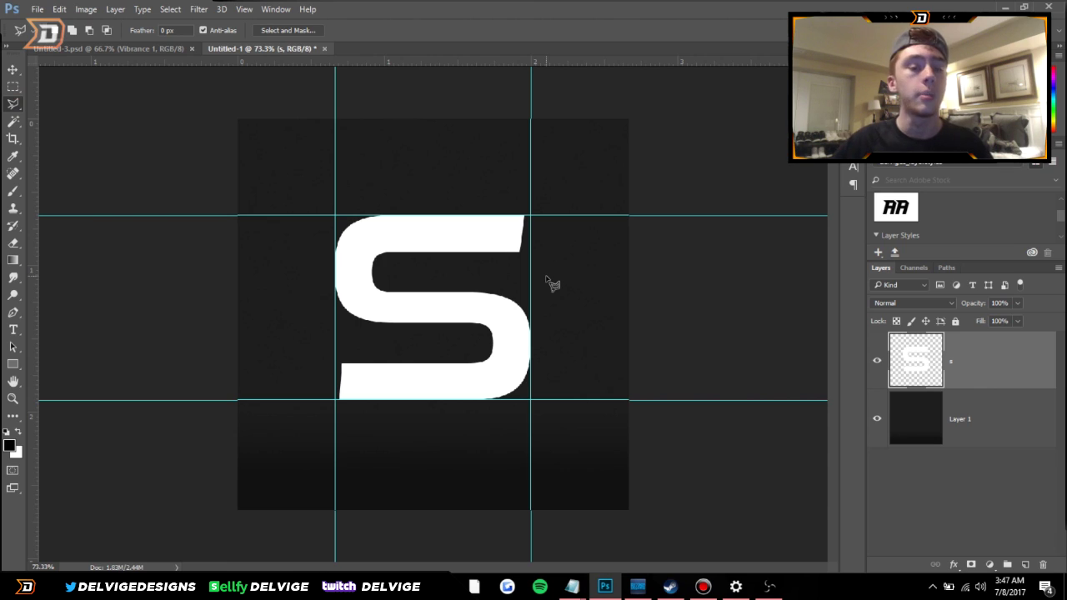
Add a new empty layer above the S layer
scroll(348, 240, up, 2)
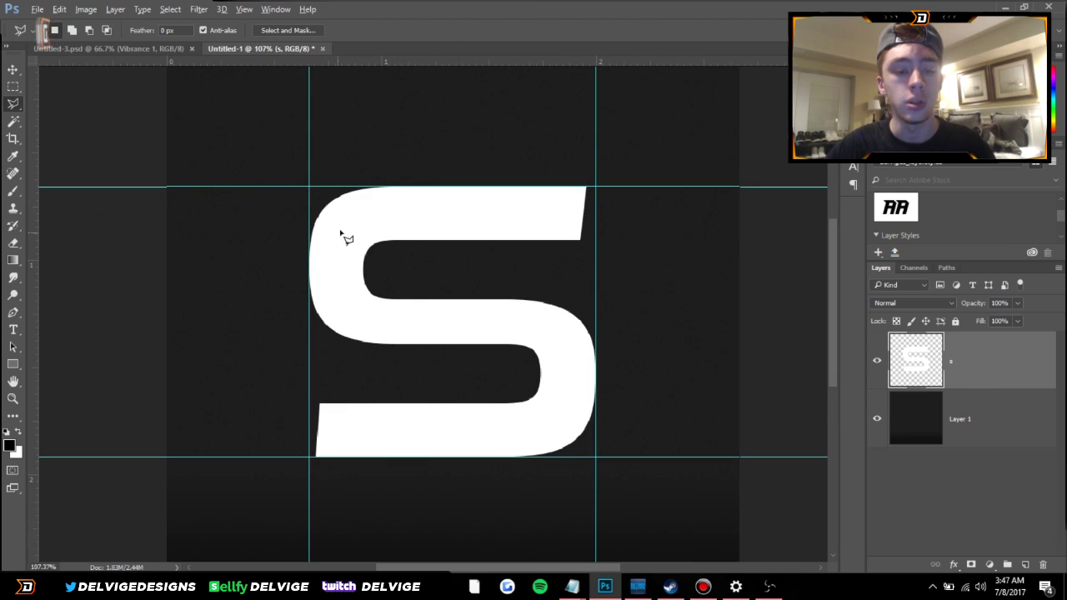
scroll(305, 204, up, 1)
scroll(304, 203, up, 2)
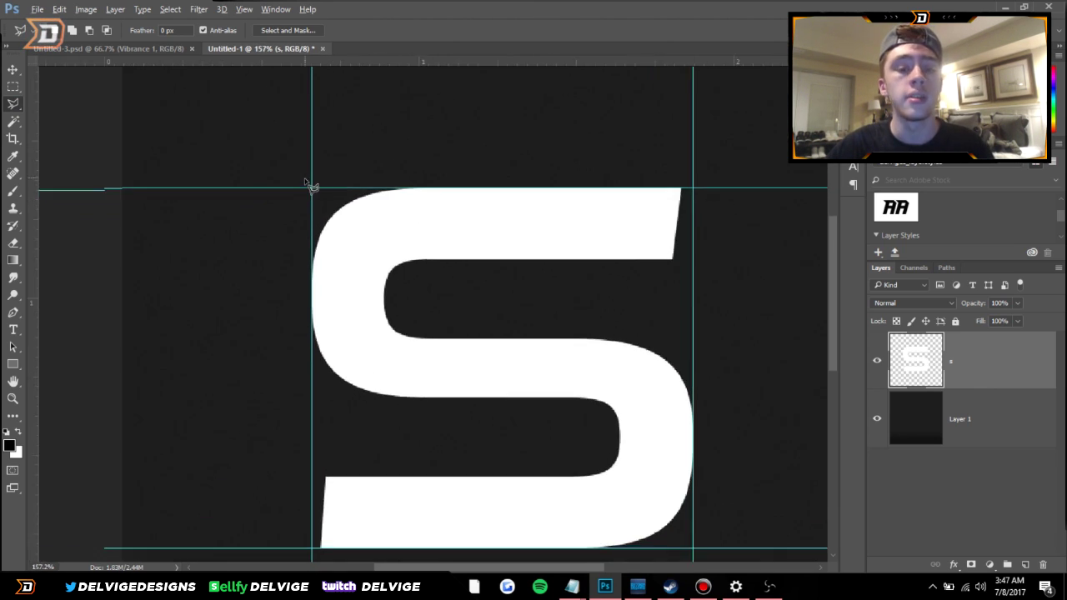
scroll(422, 219, up, 1)
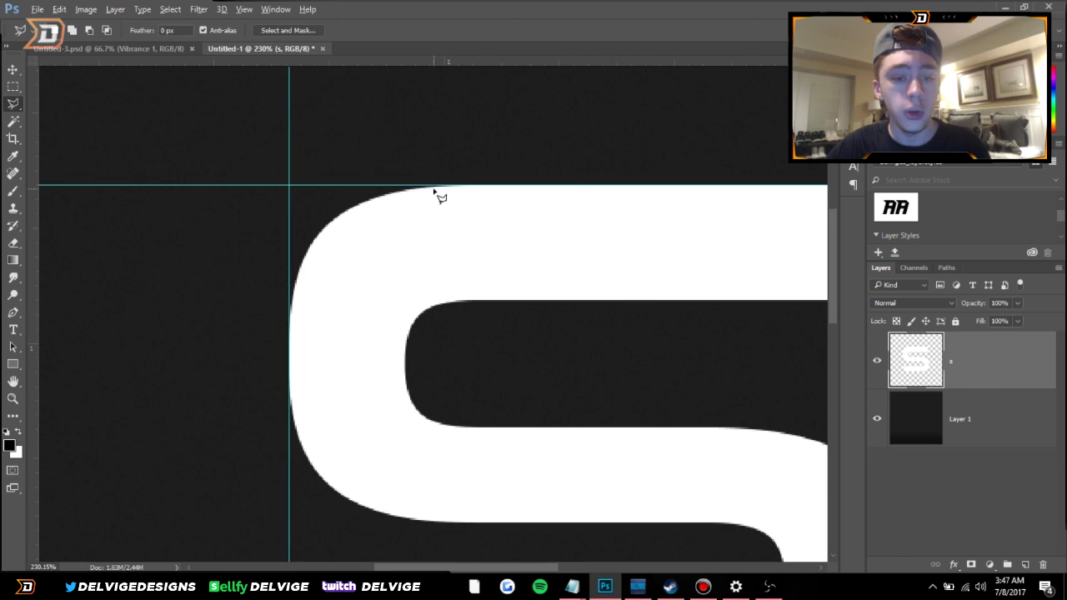
scroll(441, 196, up, 1)
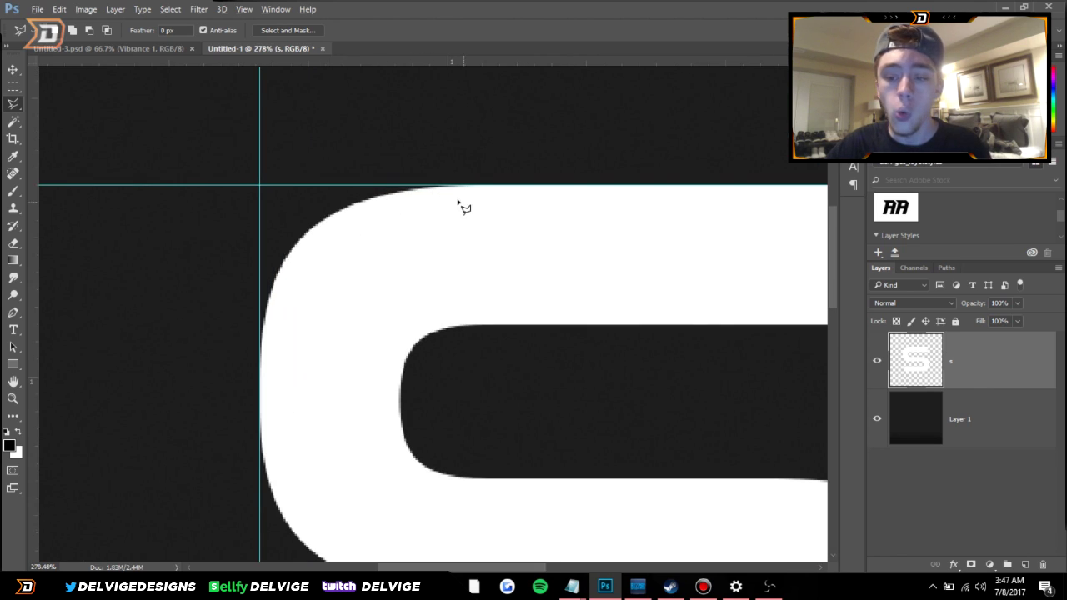
click(1026, 565)
scroll(454, 275, down, 2)
scroll(344, 236, up, 2)
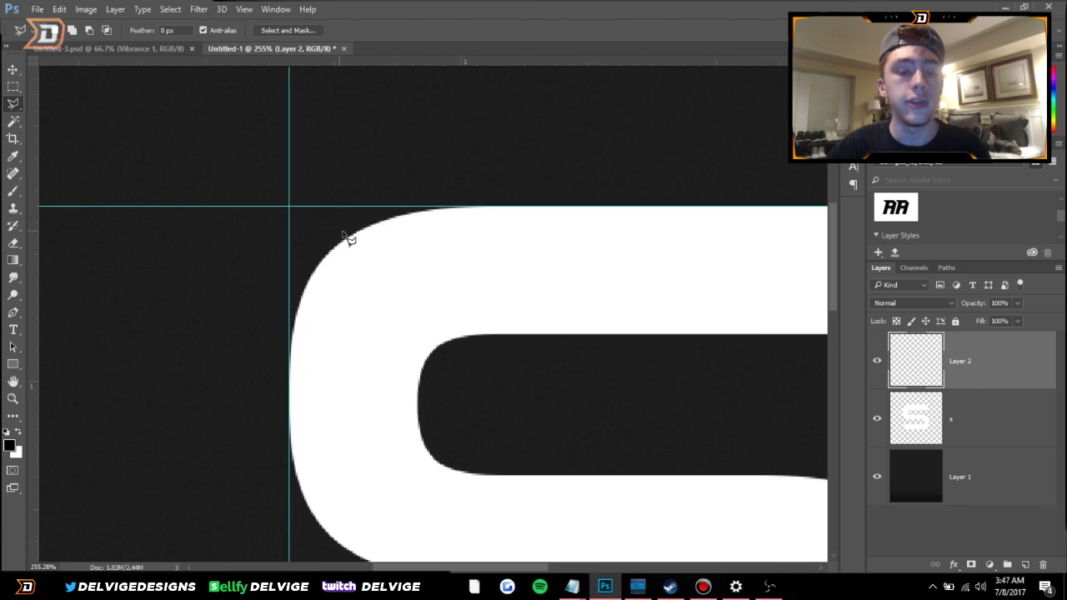
scroll(358, 236, up, 1)
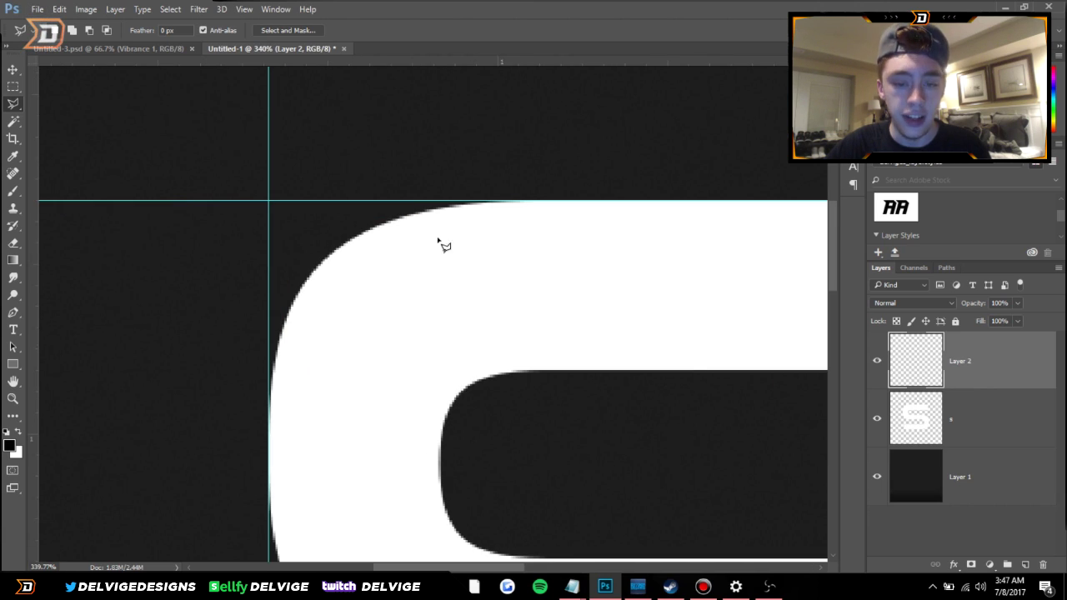
Trace the S's rounded top-left corner up to the guides and fill it with white
click(514, 202)
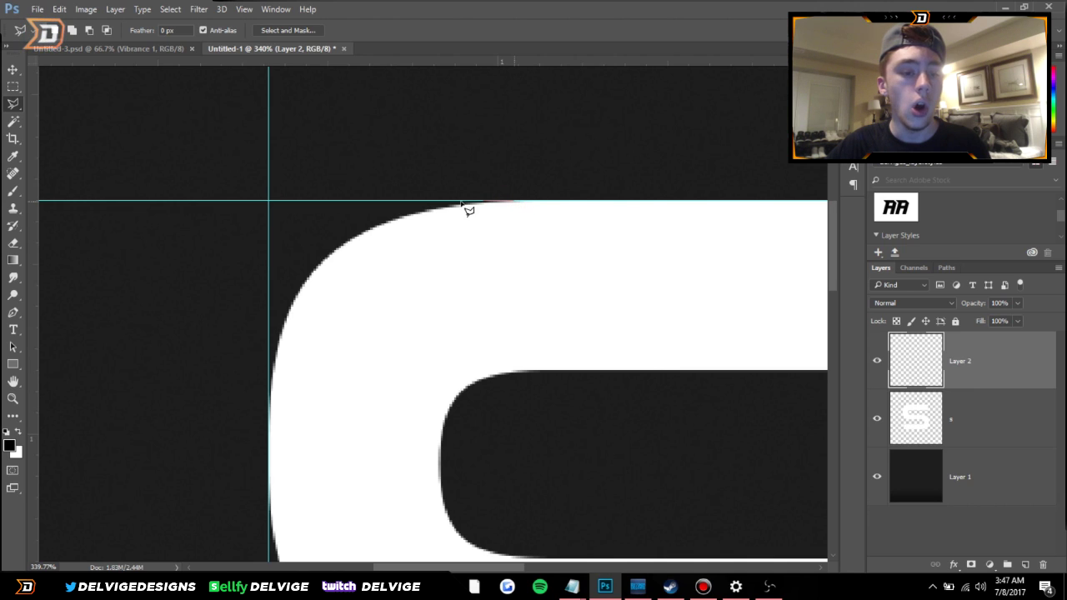
click(269, 201)
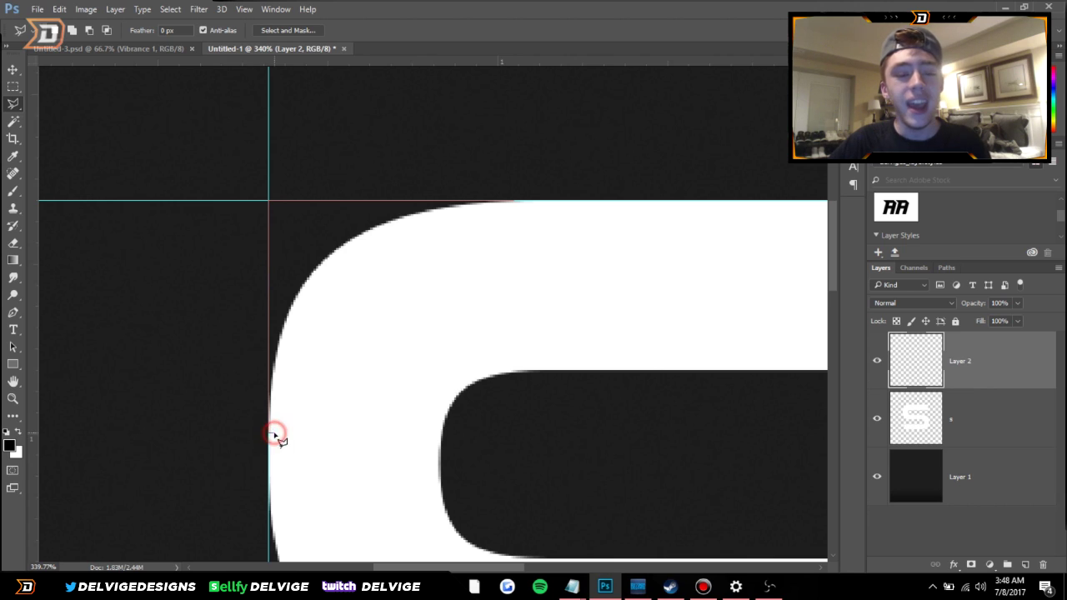
click(346, 368)
click(424, 248)
click(523, 207)
scroll(442, 326, down, 1)
scroll(448, 321, up, 2)
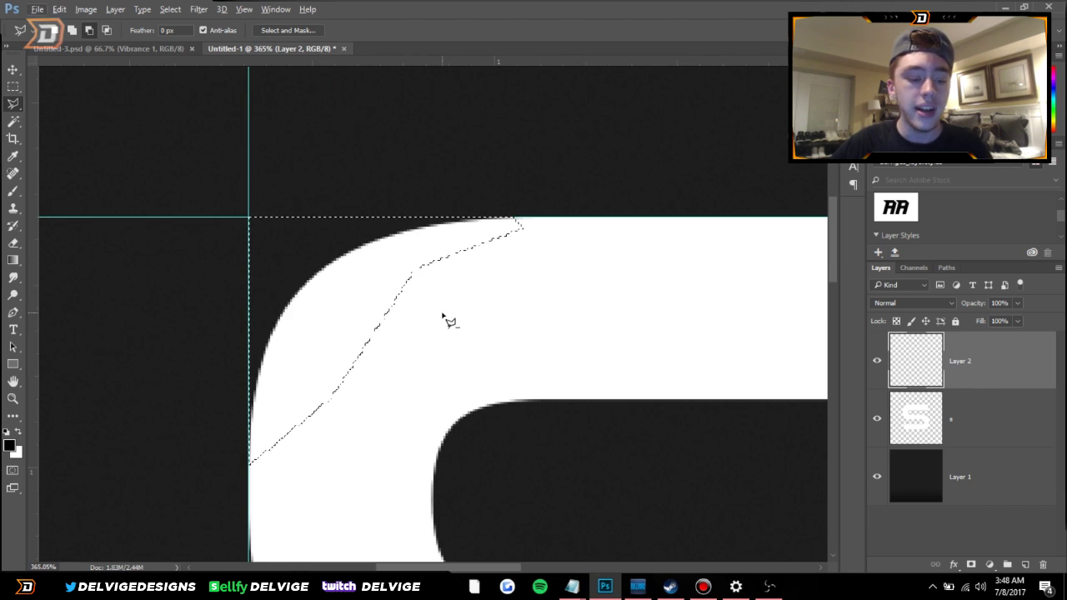
key(ctrl+BackSpace)
key(ctrl+d)
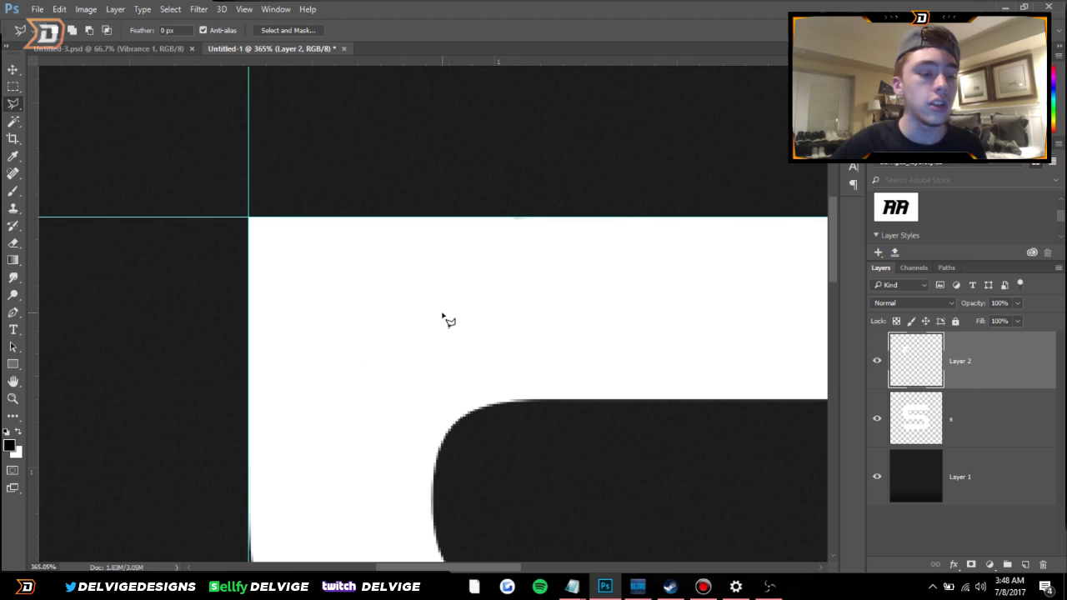
Set the foreground colour back to white with the Polygonal Lasso ready for the next corner
click(17, 433)
key(i)
click(9, 445)
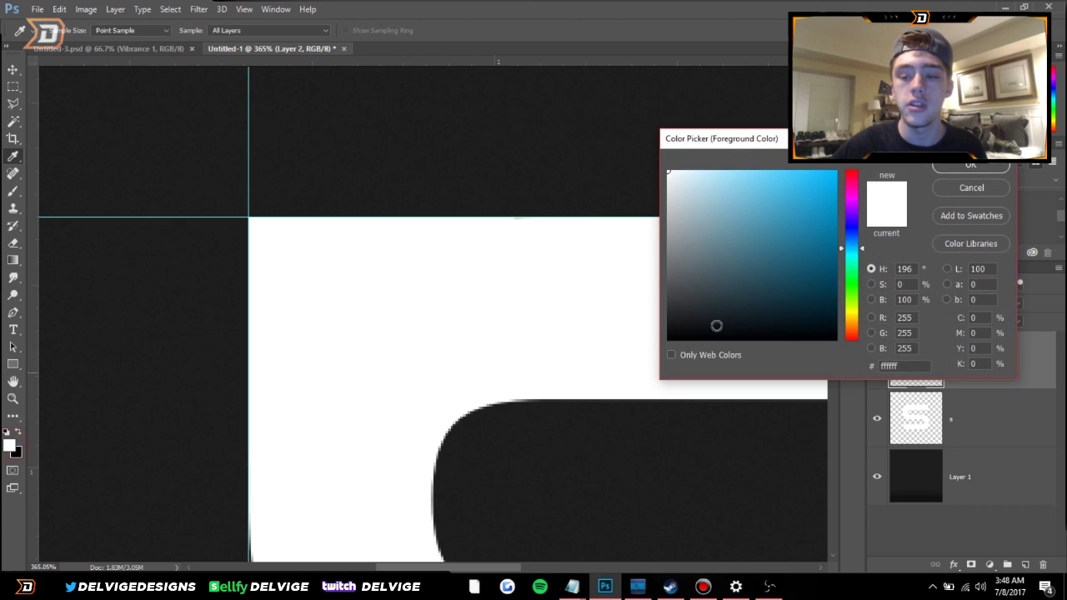
click(971, 165)
key(l)
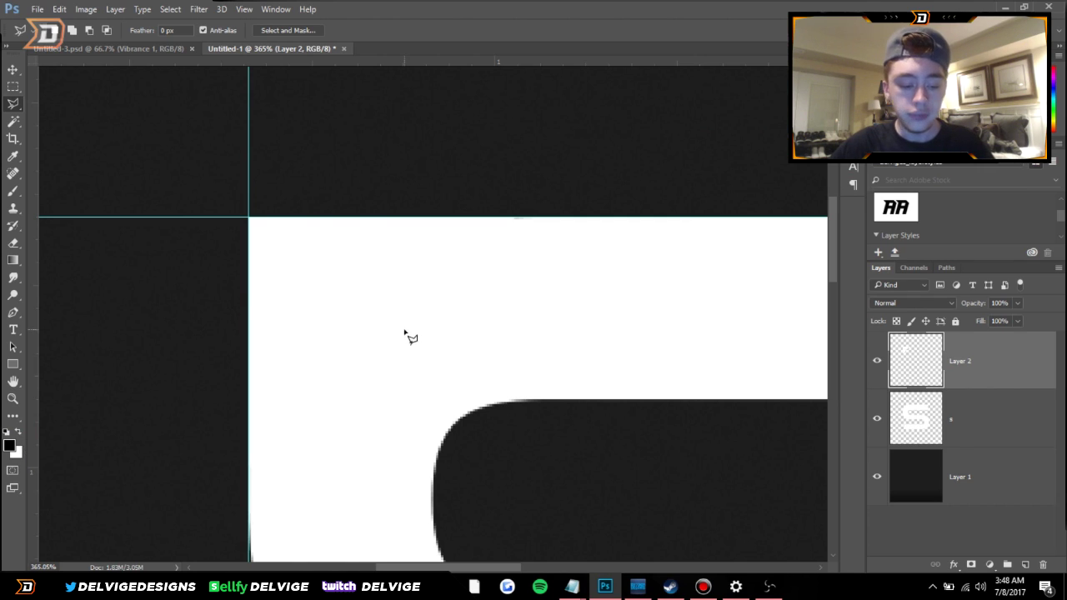
scroll(411, 338, down, 5)
scroll(567, 328, up, 5)
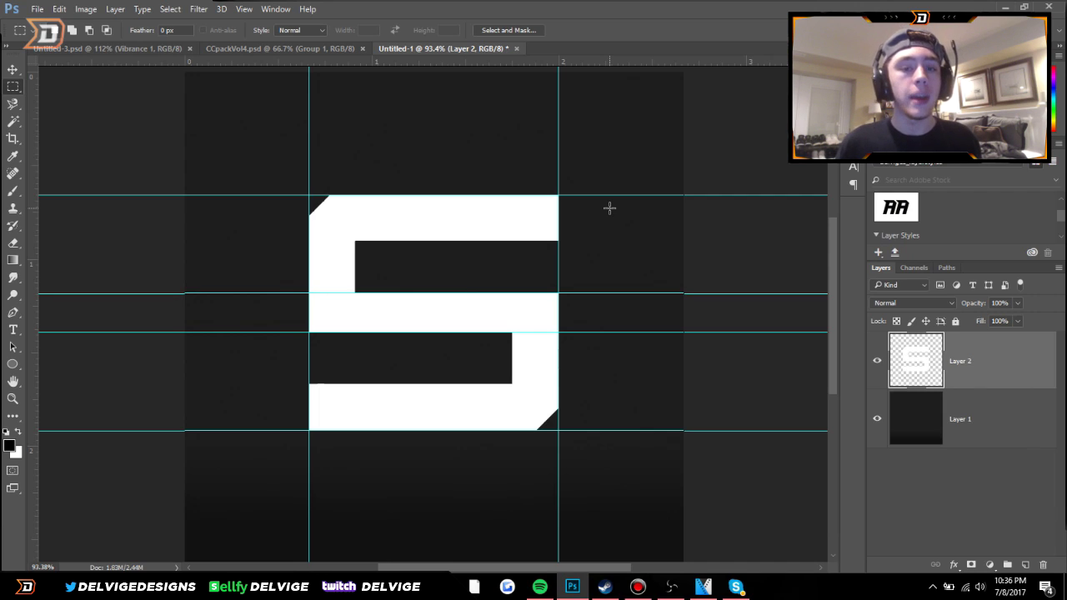
right_click(13, 103)
click(44, 110)
right_click(14, 105)
click(41, 115)
scroll(119, 155, up, 5)
scroll(634, 275, up, 3)
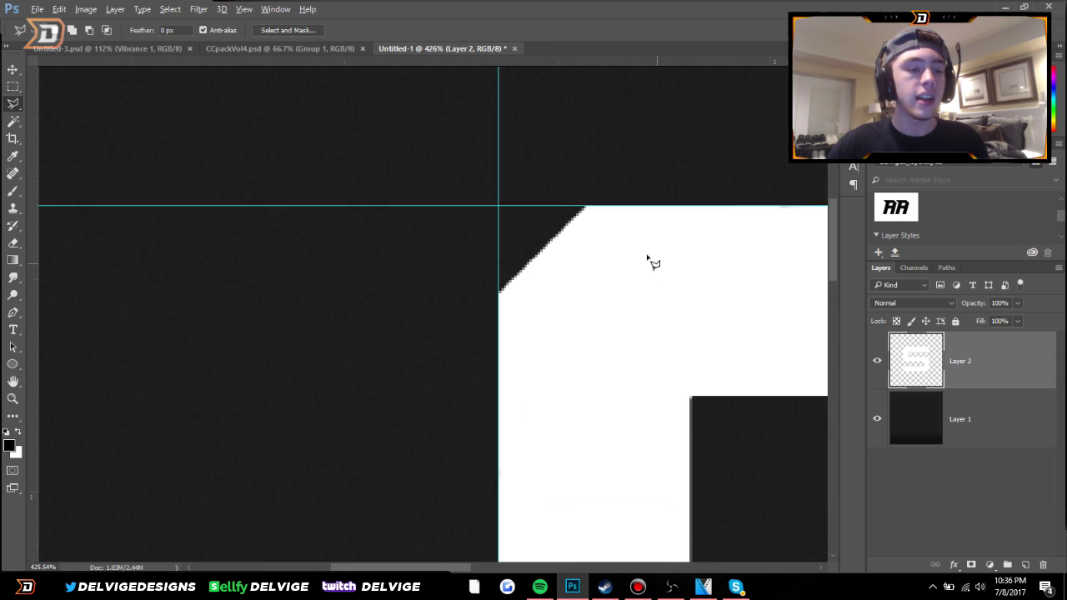
click(600, 163)
click(395, 364)
click(350, 188)
click(425, 117)
double_click(592, 133)
key(ctrl+d)
scroll(556, 250, down, 6)
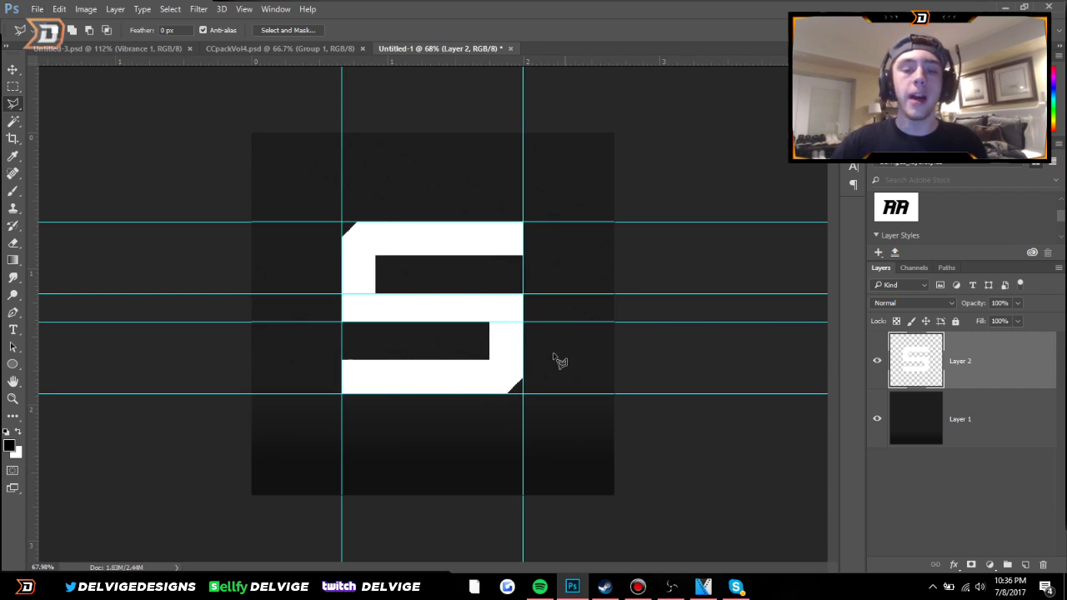
scroll(574, 445, up, 4)
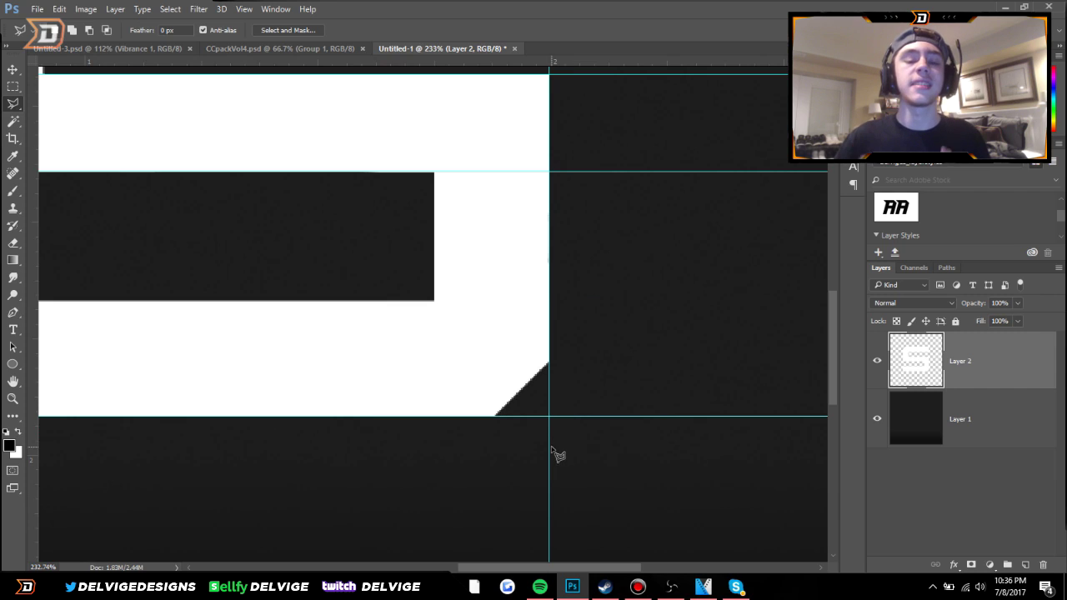
scroll(439, 392, down, 2)
scroll(258, 292, up, 2)
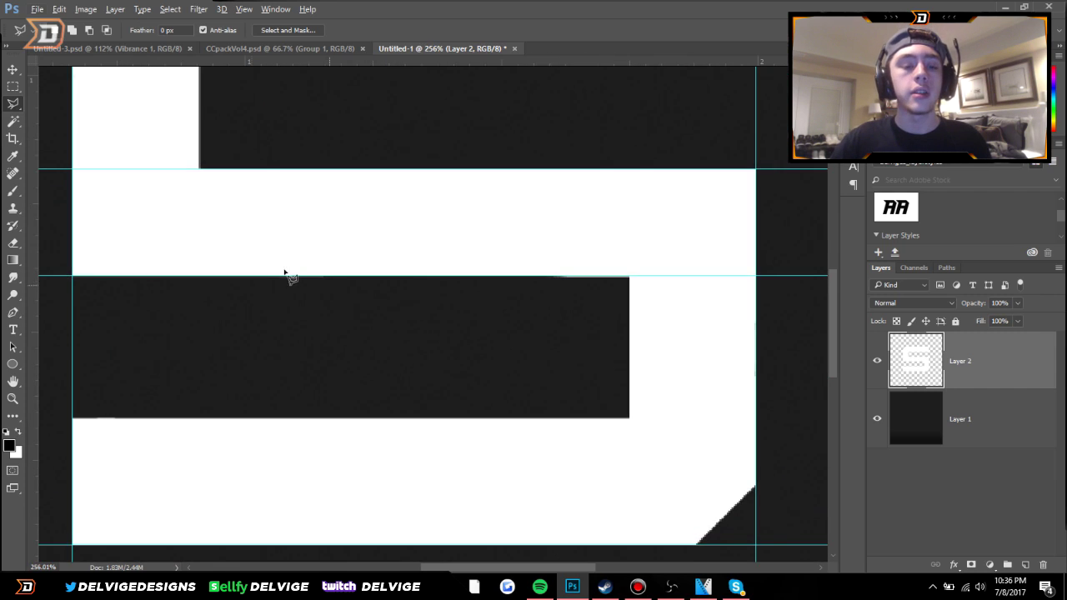
scroll(334, 175, up, 4)
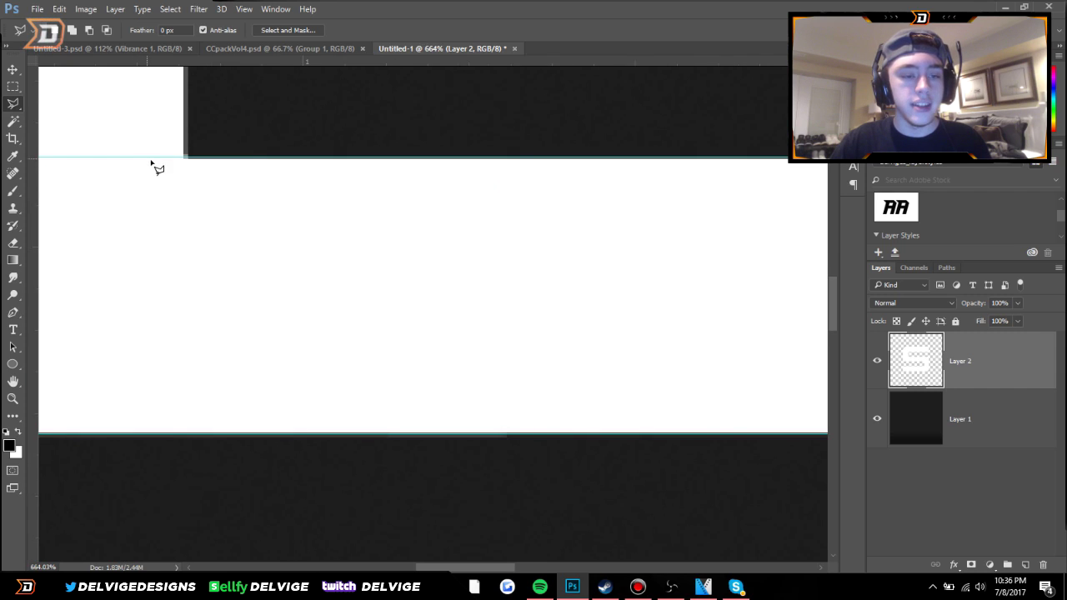
scroll(443, 434, up, 3)
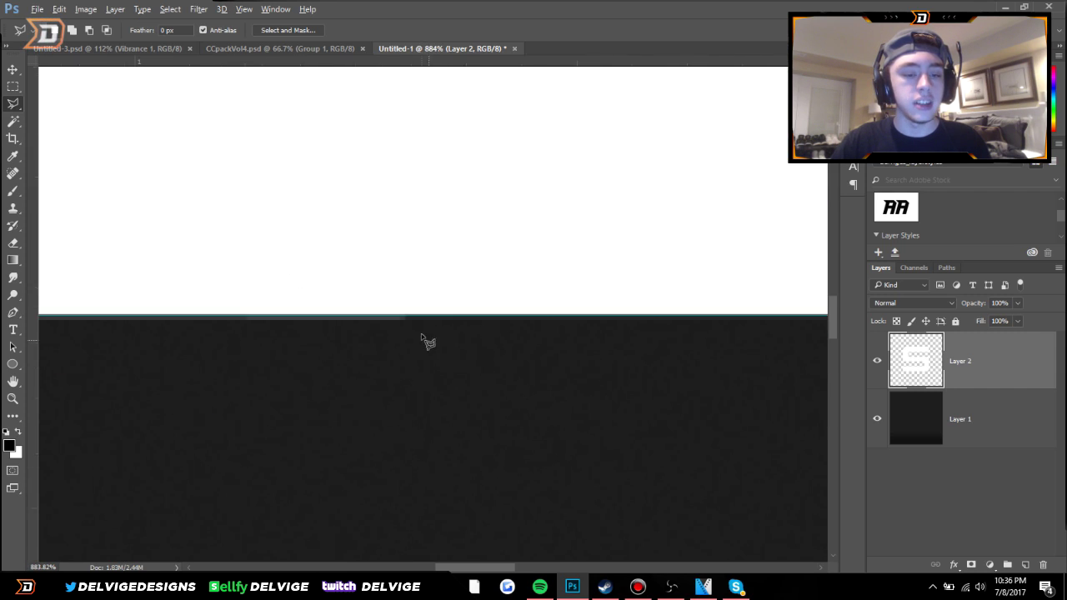
scroll(428, 330, down, 5)
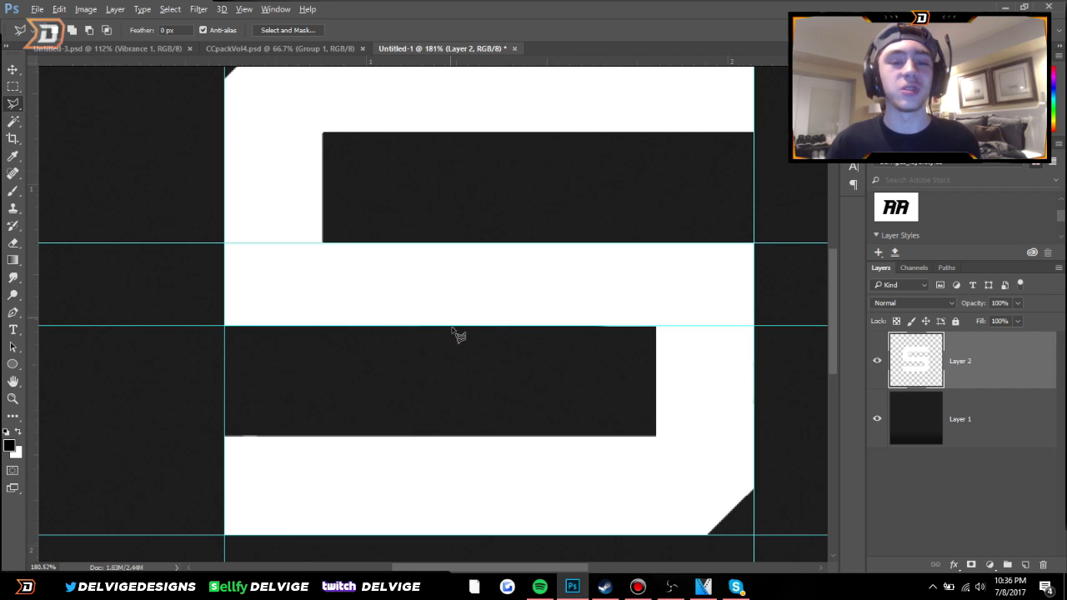
scroll(454, 331, down, 2)
scroll(417, 272, up, 2)
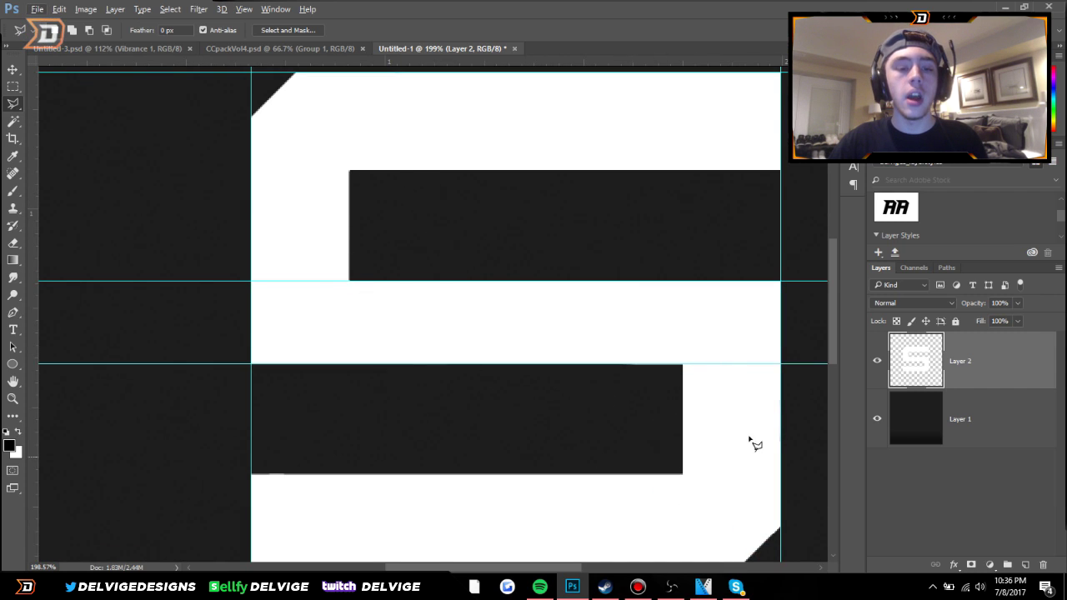
click(1032, 567)
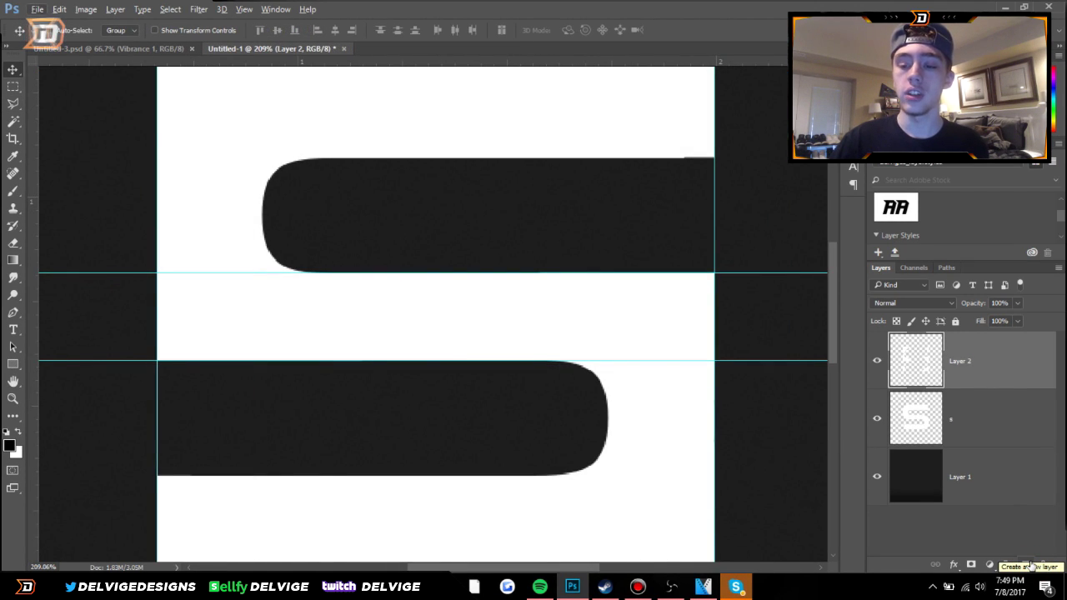
On a new Layer 3, select the S's top bar as a rectangle and fill it with white
click(1031, 566)
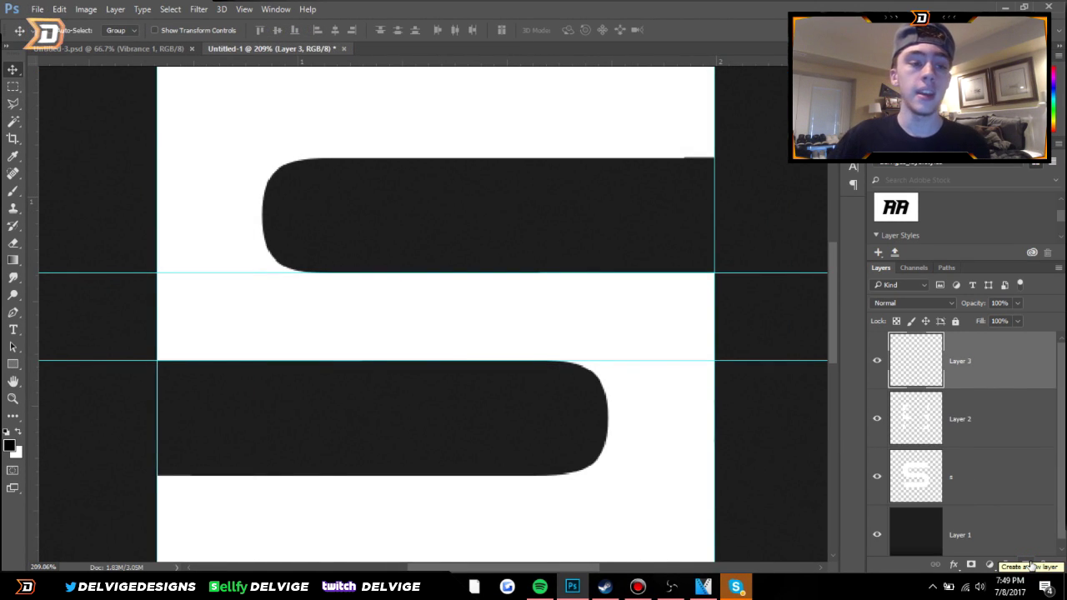
click(13, 103)
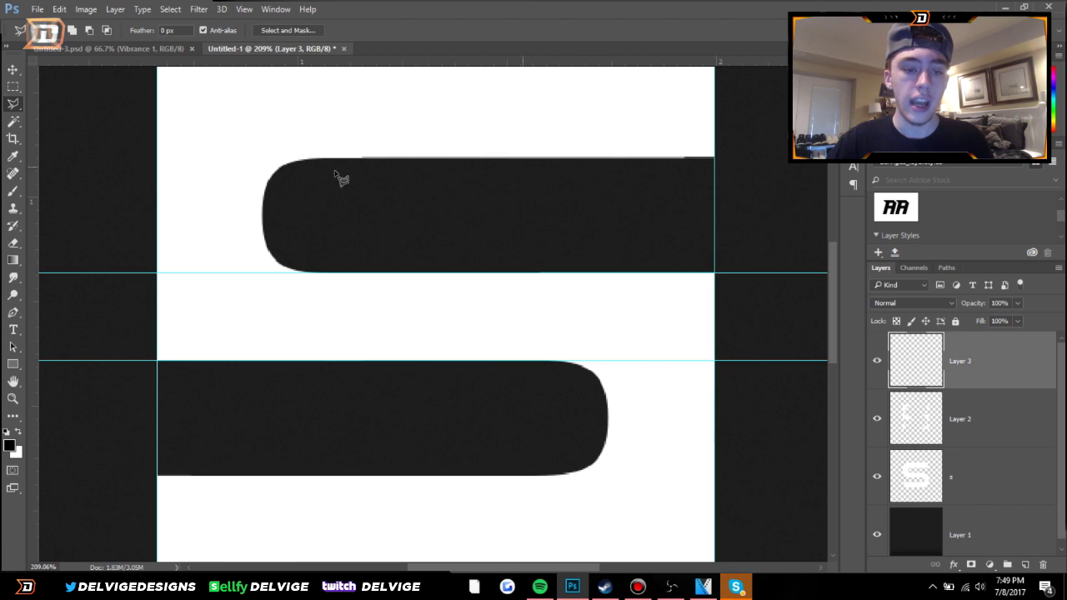
click(255, 158)
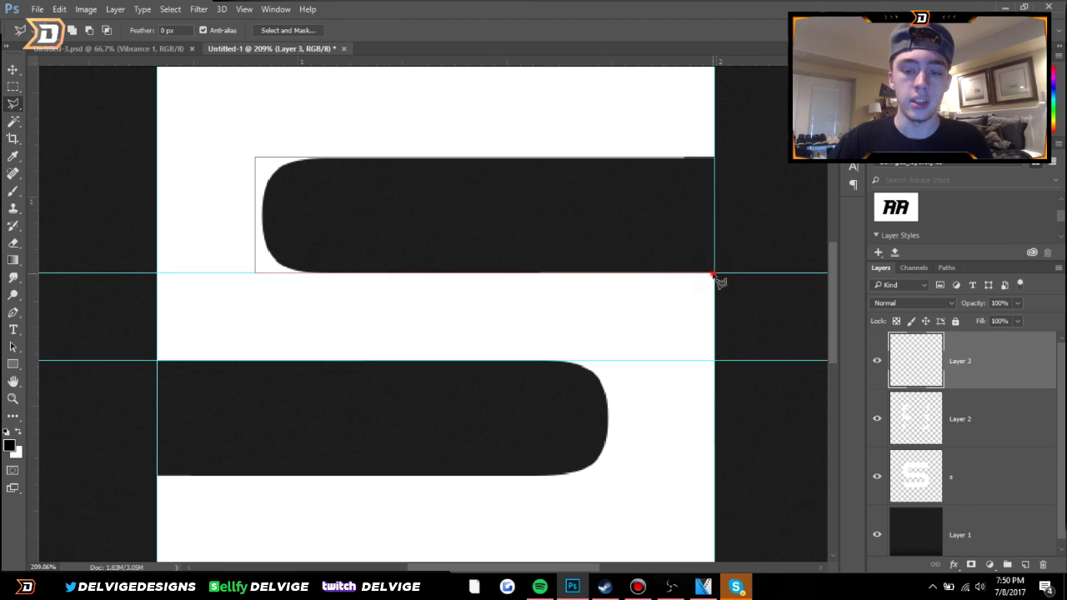
click(715, 158)
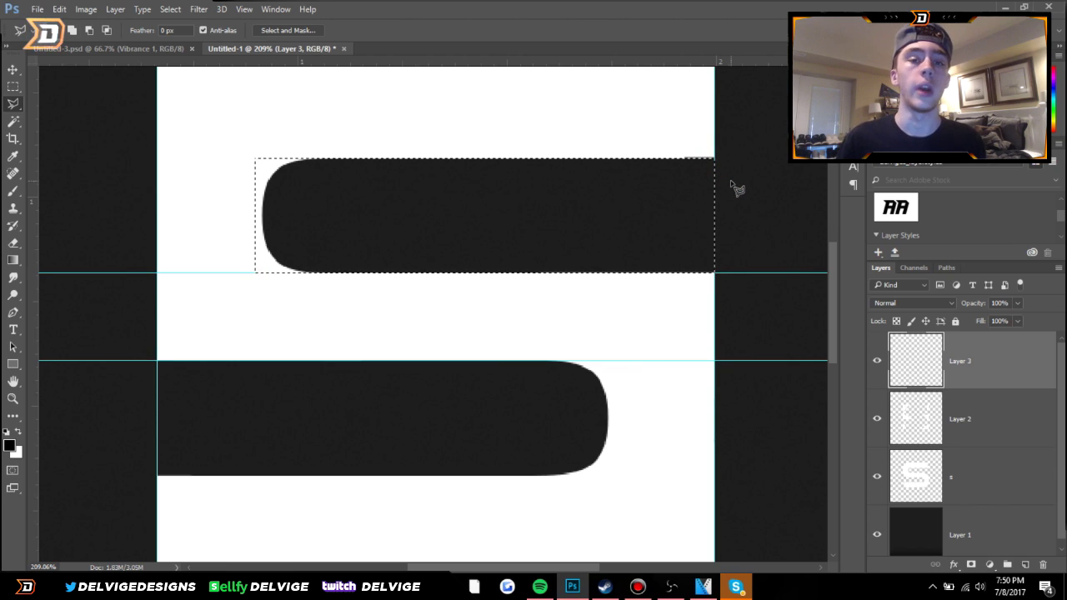
key(ctrl+BackSpace)
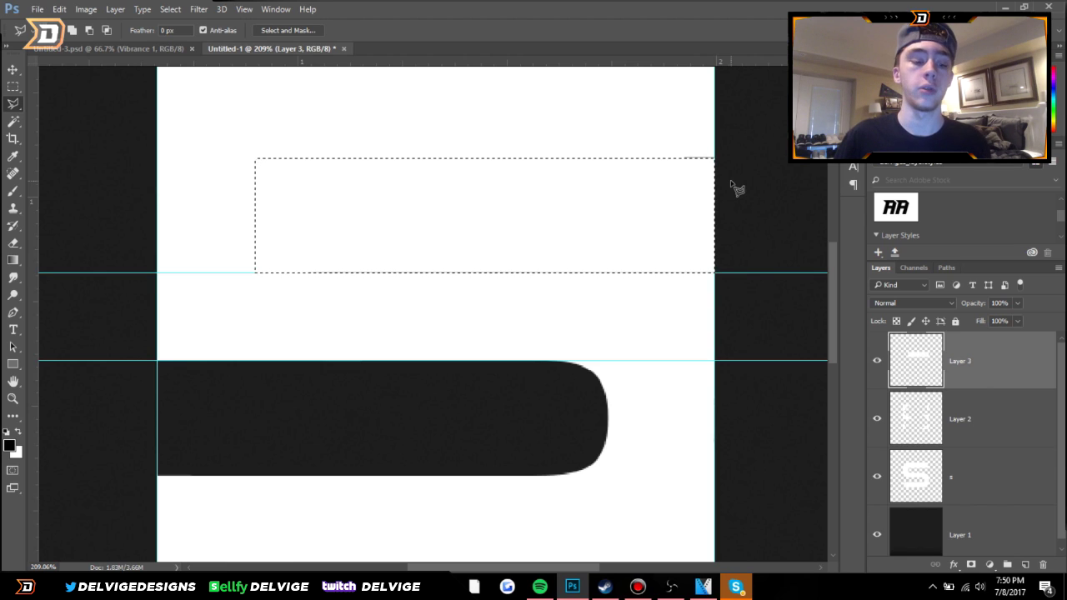
key(ctrl+d)
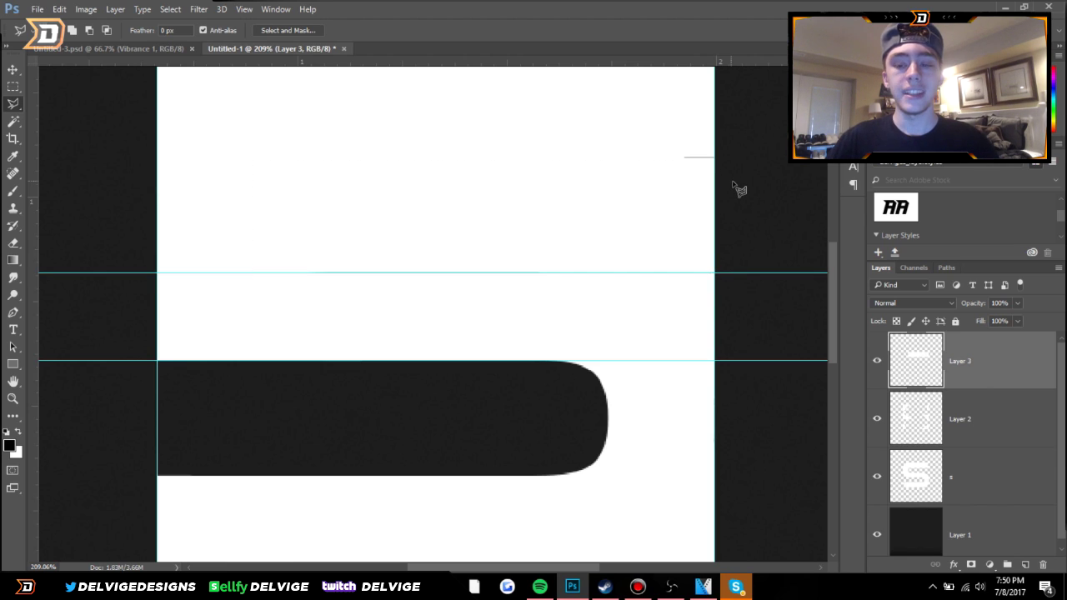
Give Layer 3 a red Color Overlay
double_click(1009, 355)
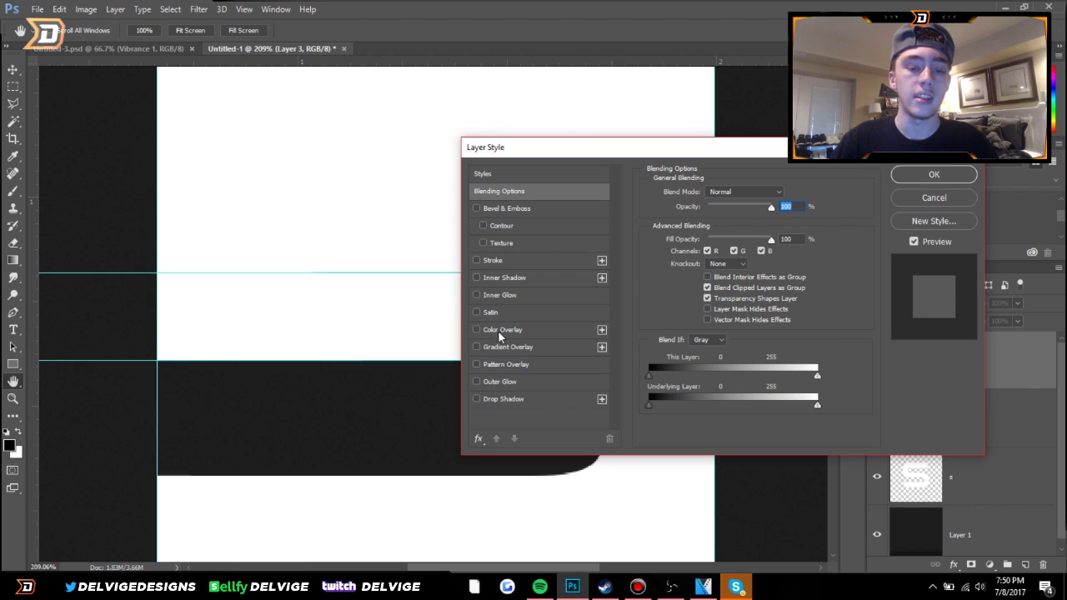
click(500, 330)
click(935, 175)
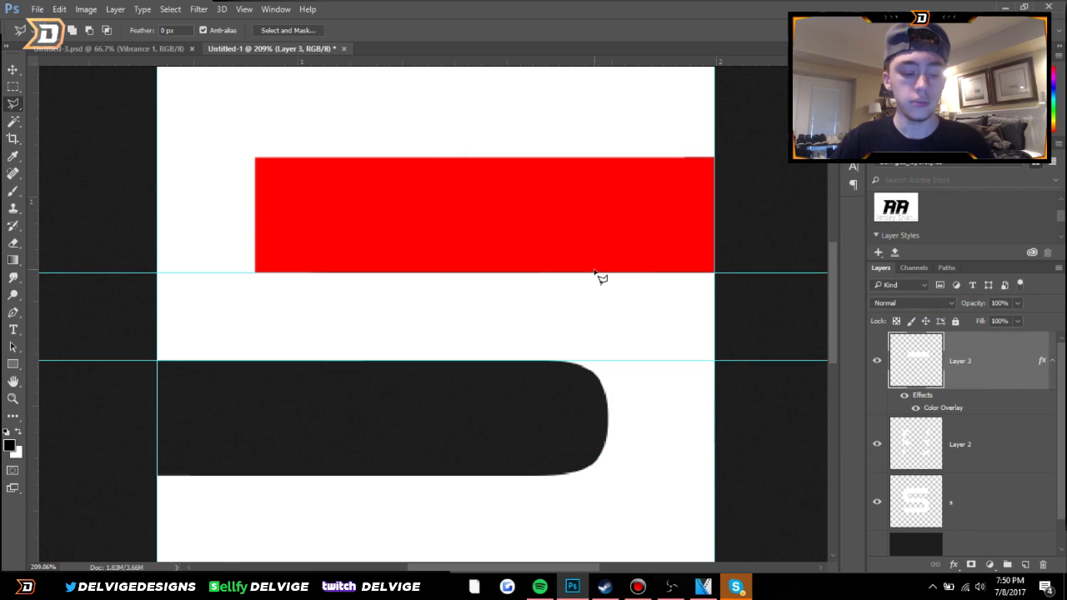
Move Layer 3's red rectangle down onto the left end of the S's lower bar
scroll(536, 281, down, 3)
scroll(539, 288, up, 1)
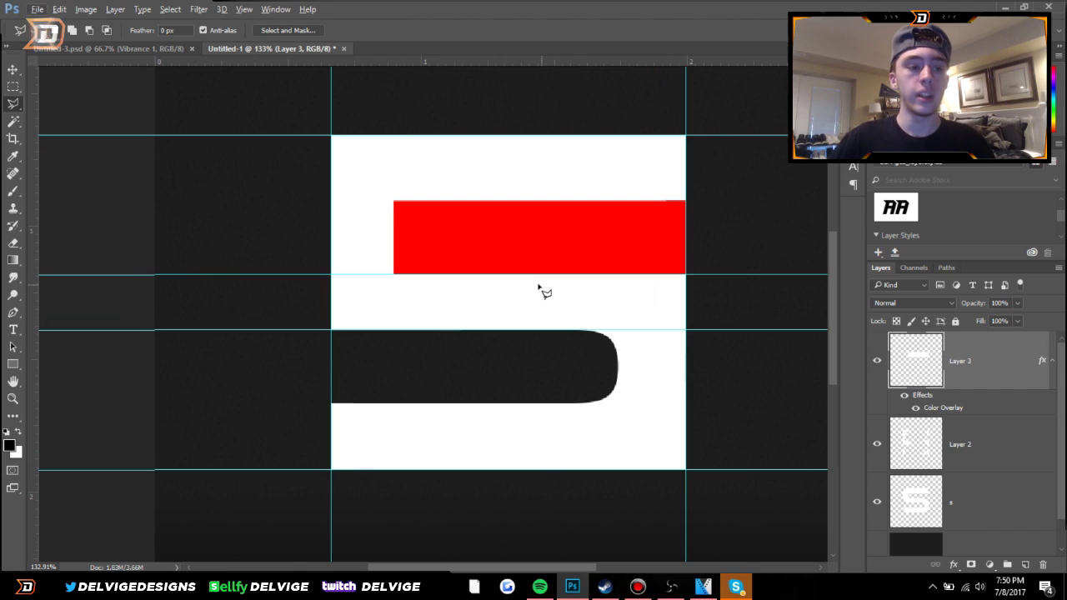
click(12, 69)
scroll(538, 192, up, 2)
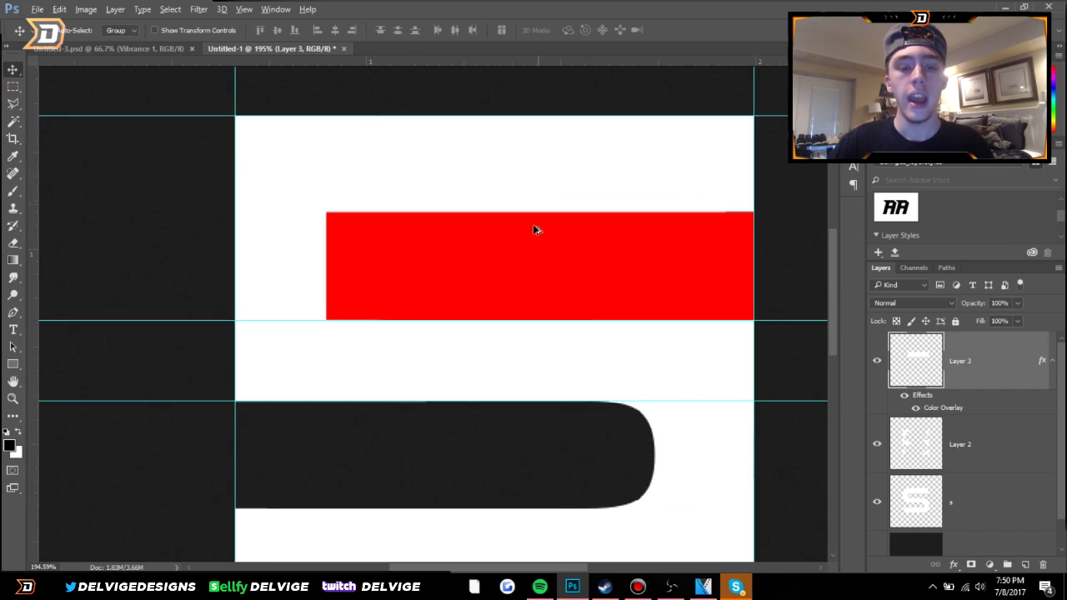
scroll(521, 238, up, 1)
drag(444, 285, 456, 300)
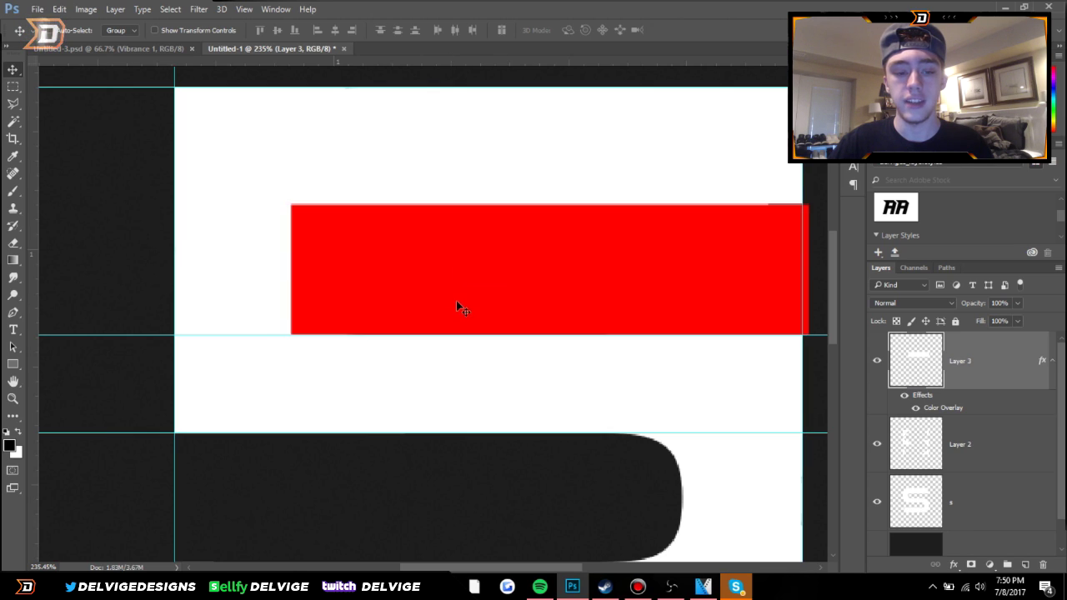
scroll(455, 307, down, 4)
scroll(452, 311, up, 2)
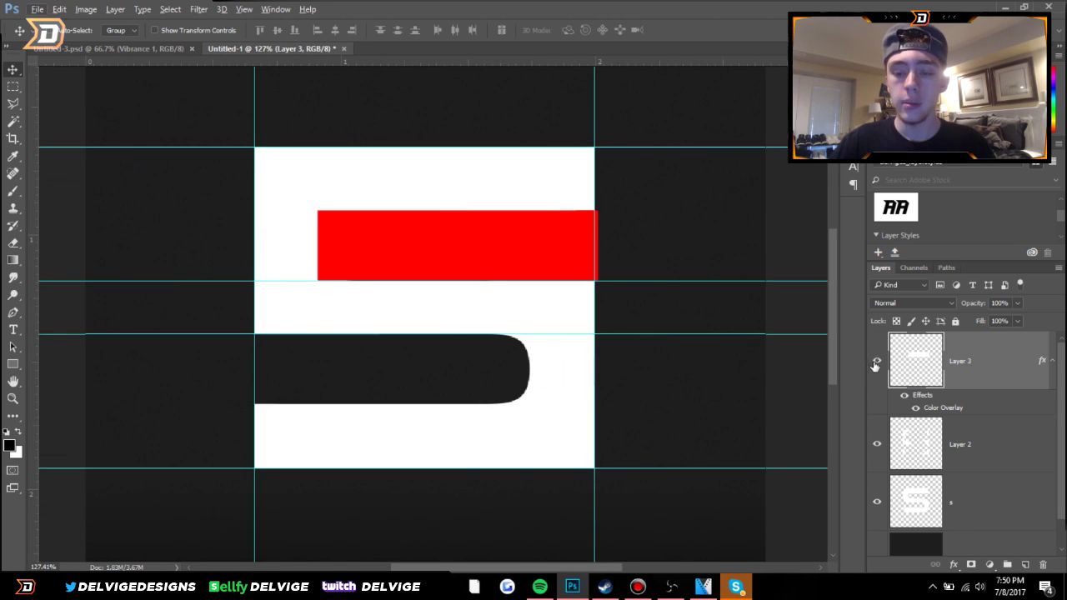
ctrl+click(918, 367)
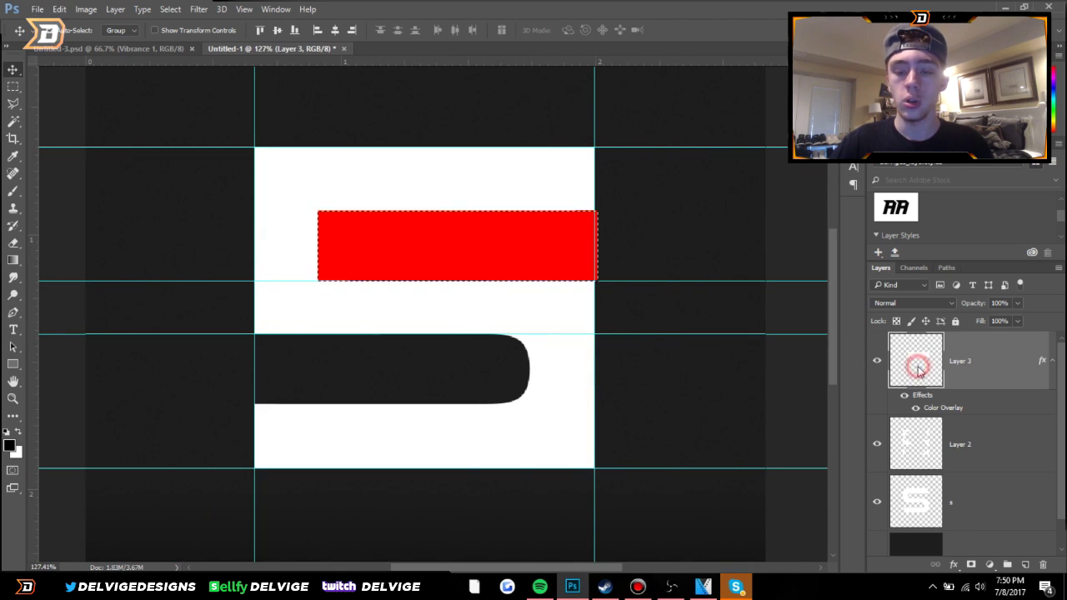
click(915, 457)
click(917, 485)
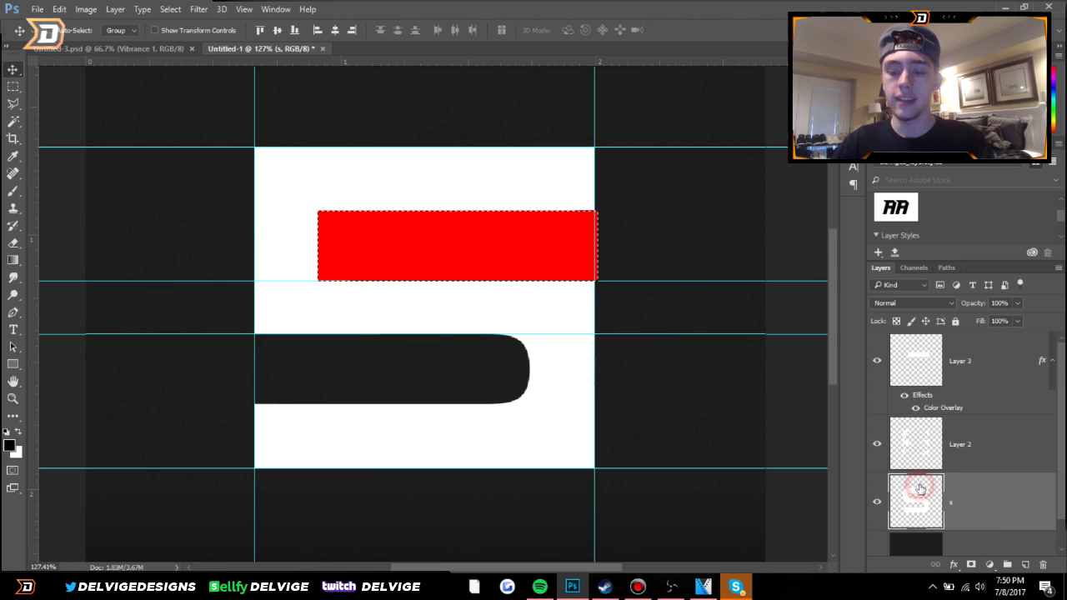
key(ctrl+d)
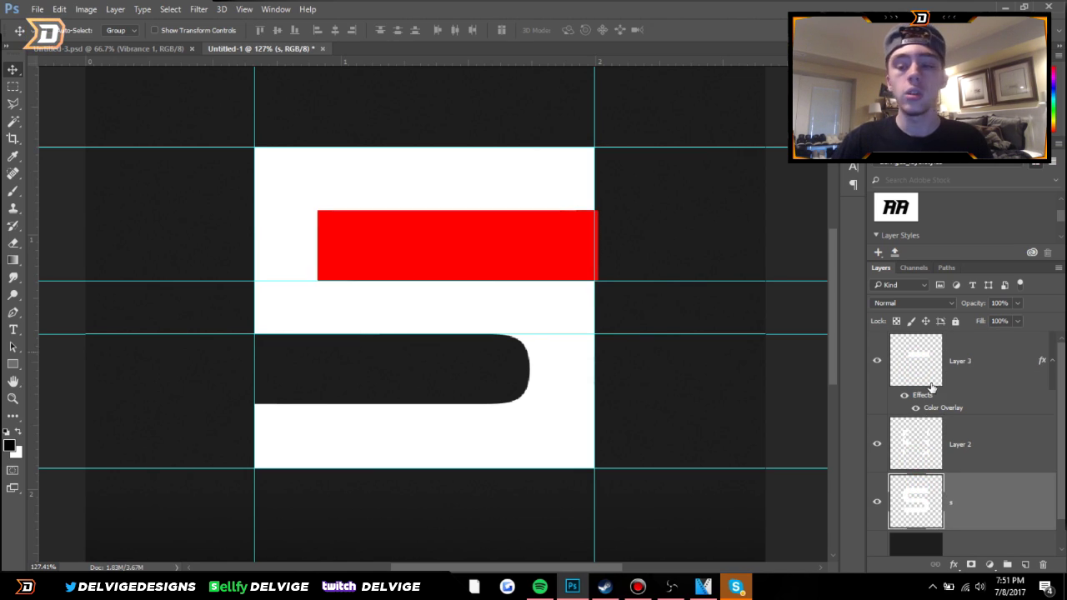
click(932, 388)
drag(497, 257, 435, 381)
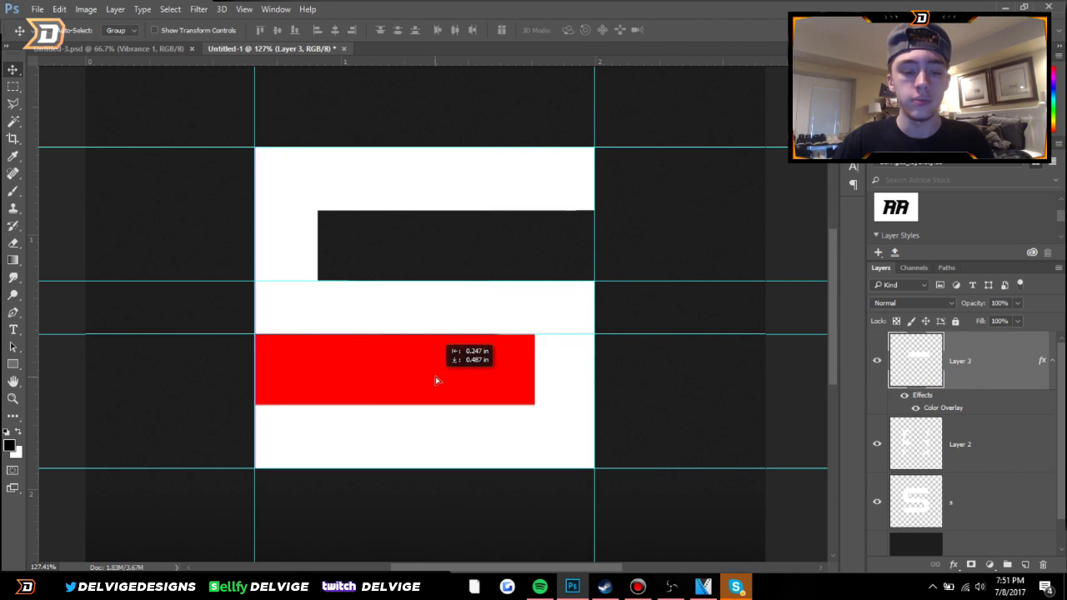
Hide Layer 3 so only the blocky white S on Layer 2 shows
scroll(621, 377, up, 2)
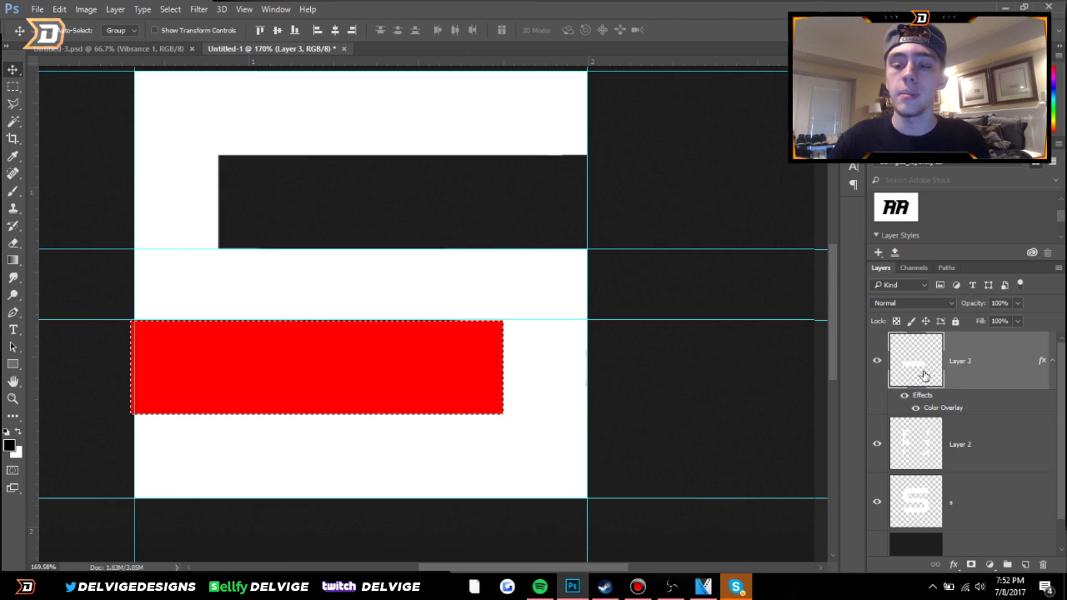
scroll(935, 375, down, 1)
click(991, 419)
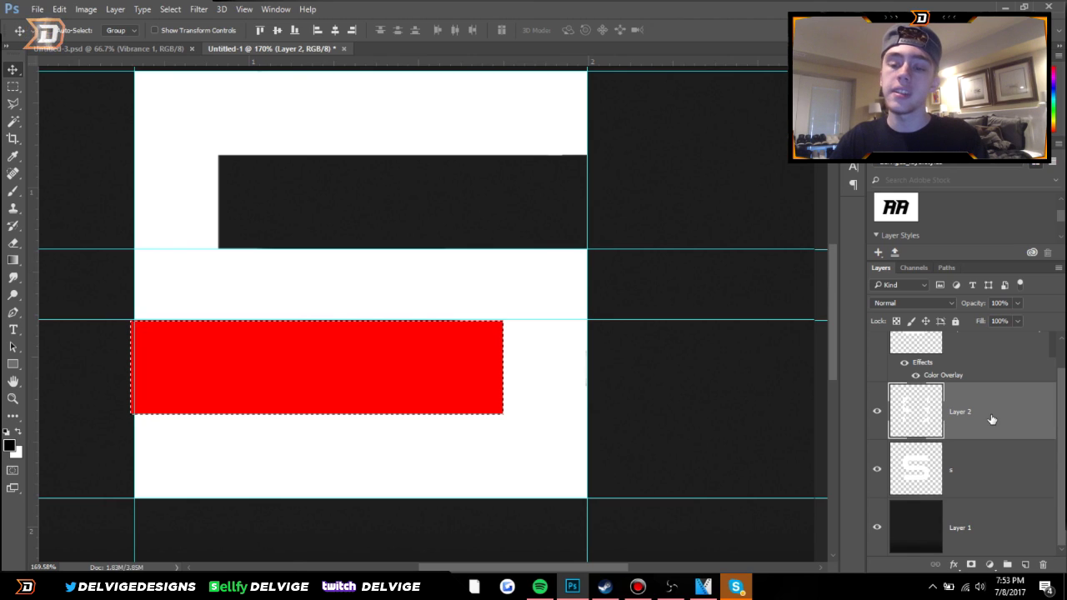
click(994, 474)
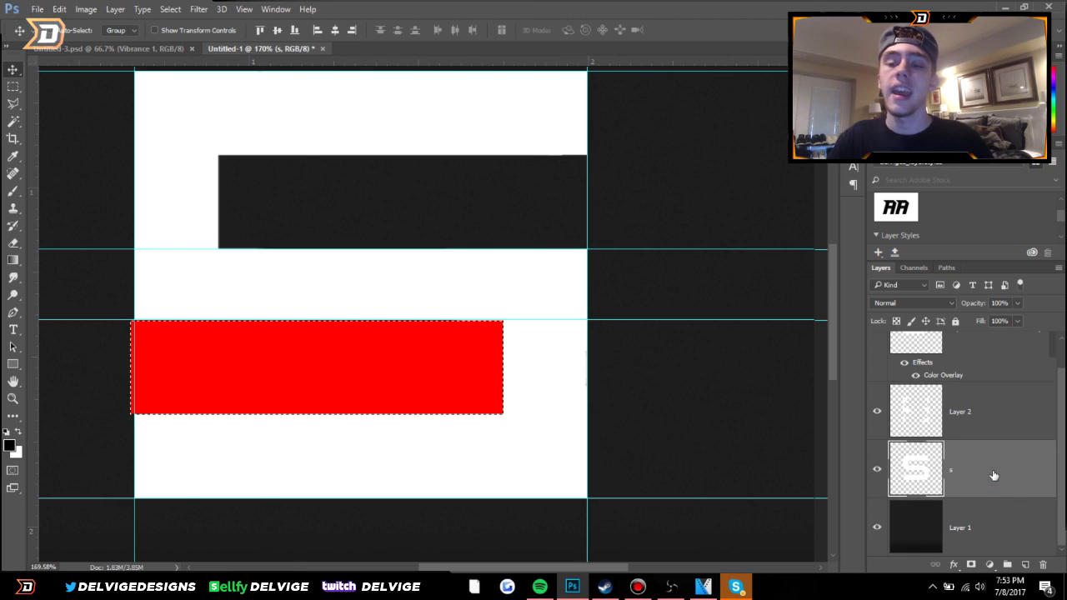
scroll(994, 467, up, 1)
click(895, 368)
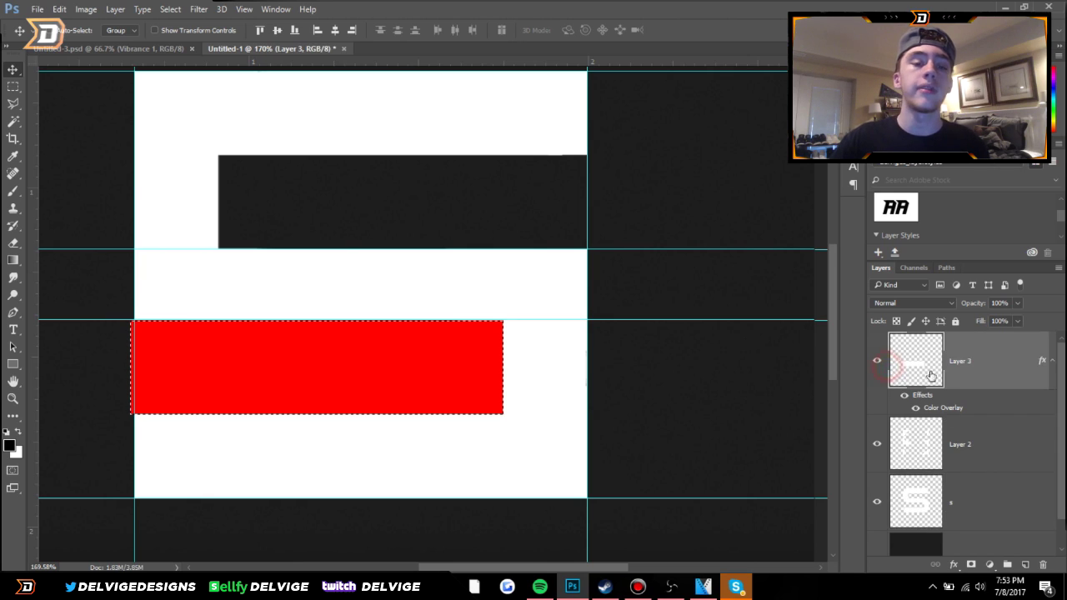
click(877, 360)
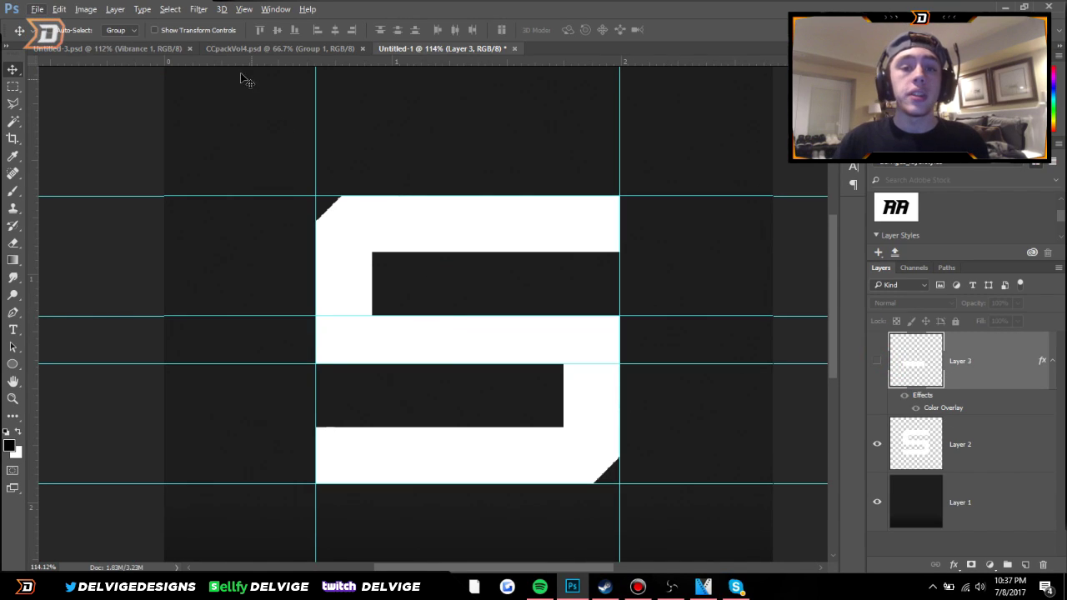
click(108, 48)
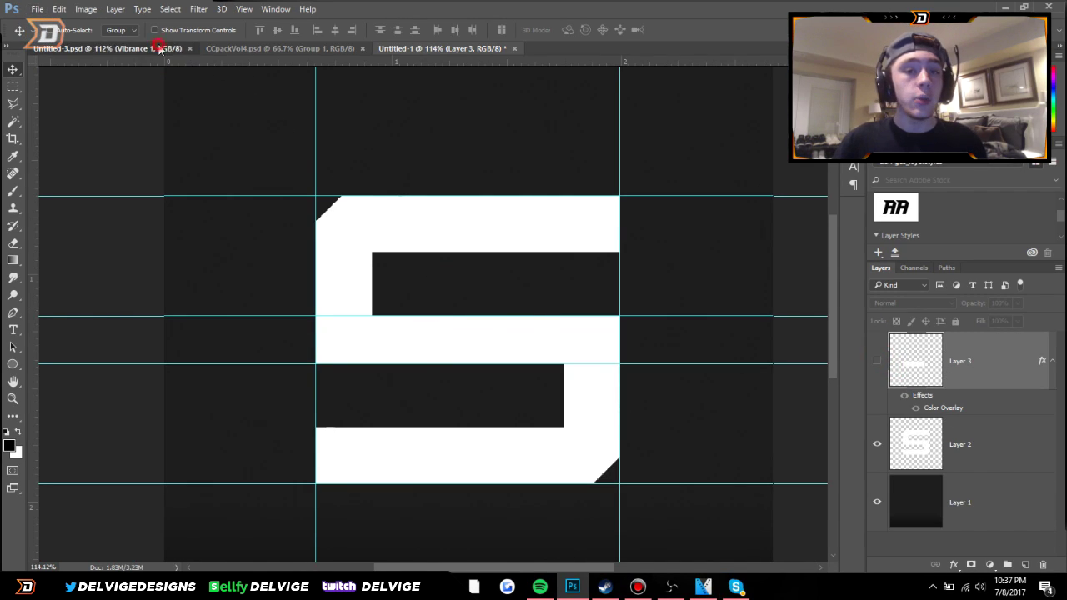
Back in Untitled-1, drag Layer 3's colour overlay effect to the trash, then pick the Ellipse tool
scroll(534, 241, down, 3)
scroll(508, 288, up, 2)
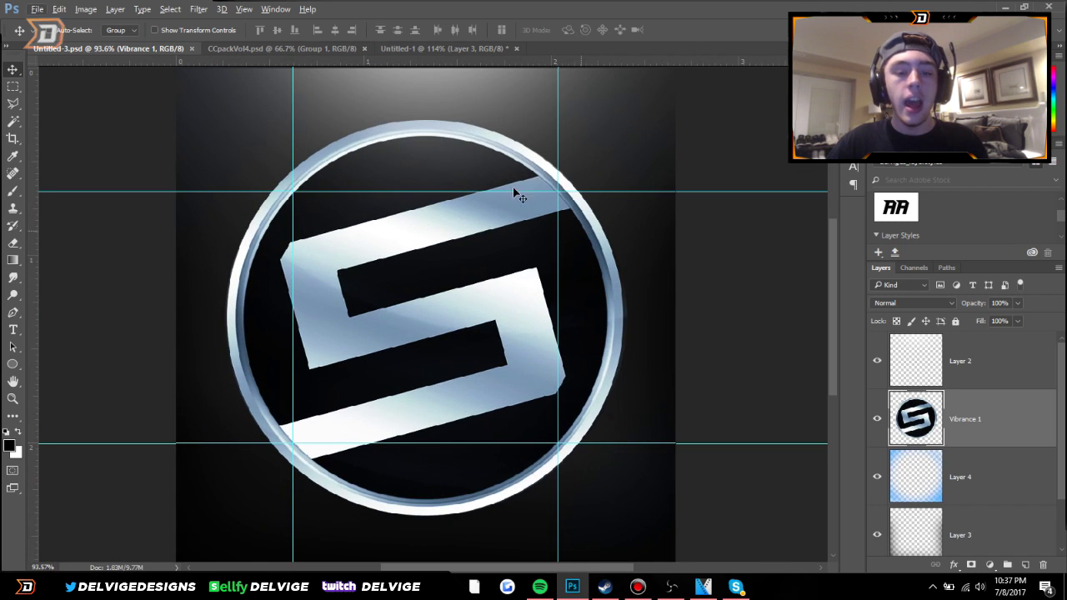
click(442, 49)
scroll(668, 299, up, 2)
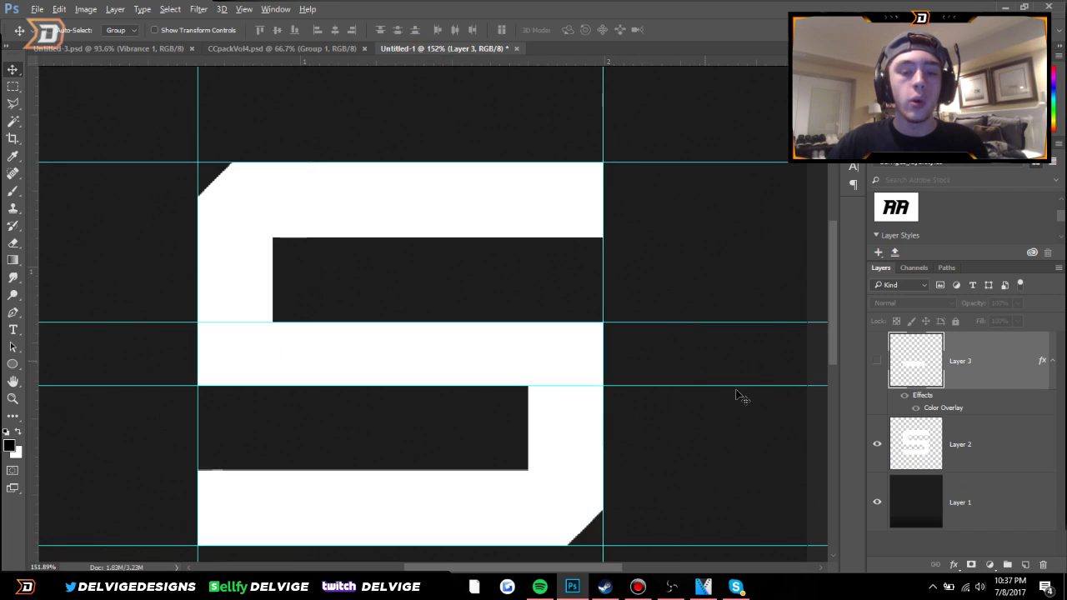
drag(1063, 565, 1043, 564)
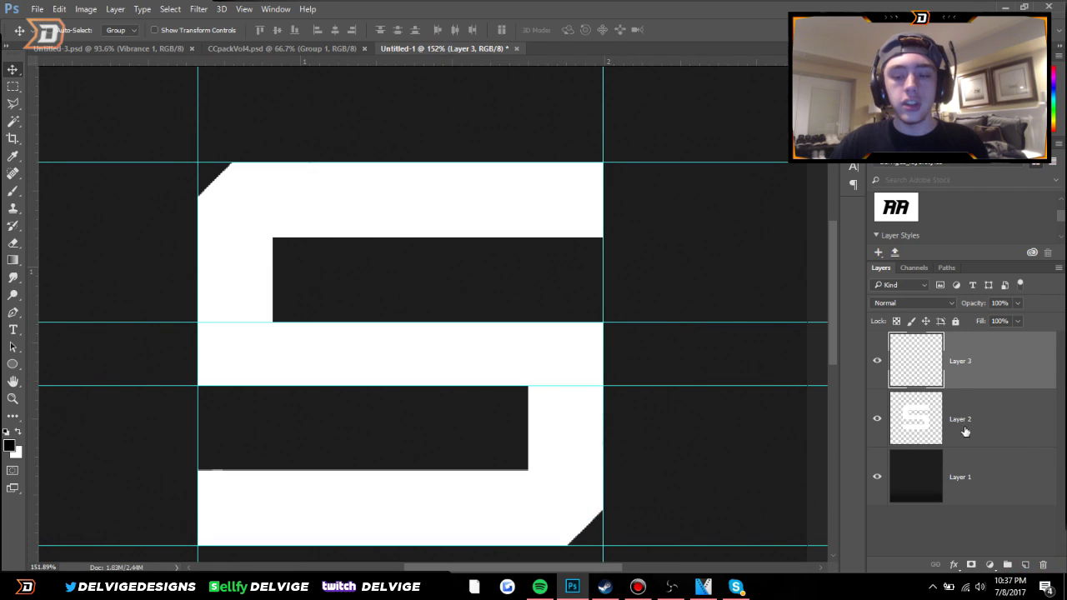
scroll(274, 336, down, 2)
scroll(179, 352, up, 1)
click(13, 364)
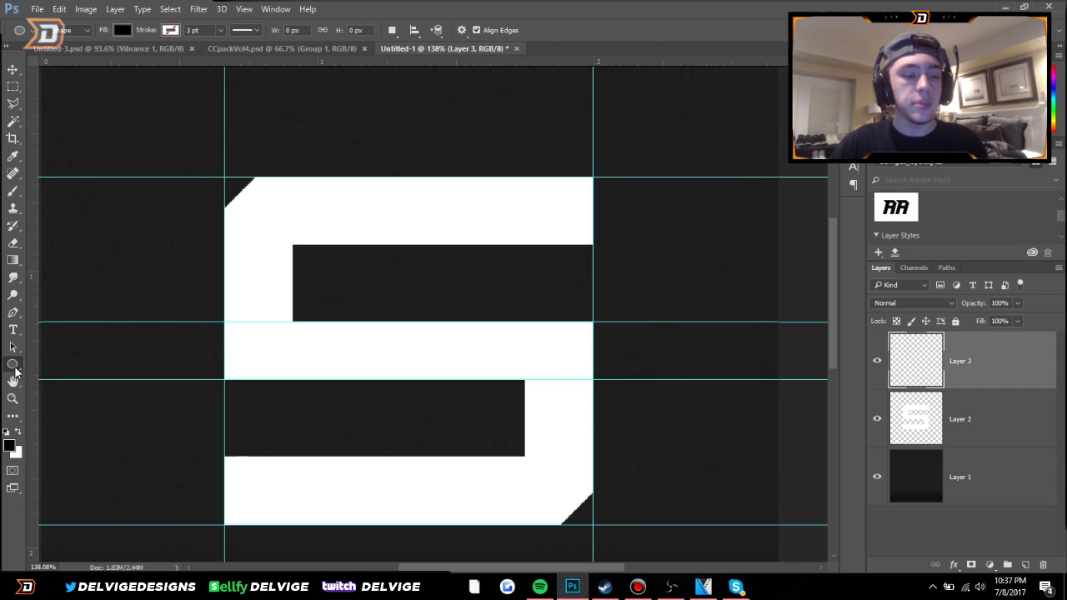
Draw a large circle with the Ellipse tool and rasterize the Ellipse 1 layer
right_click(15, 368)
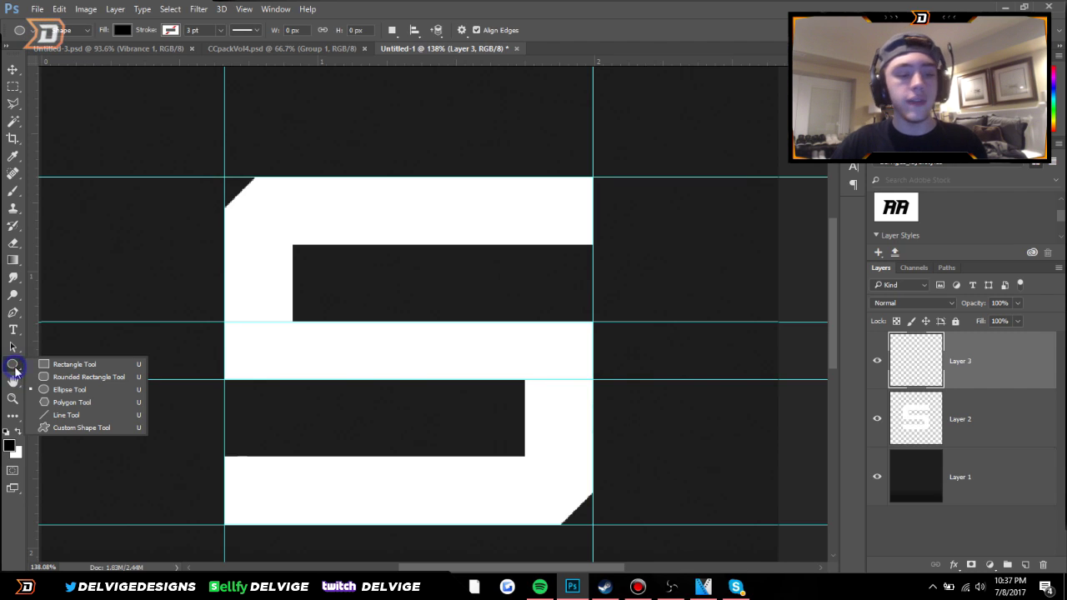
click(75, 392)
drag(121, 132, 621, 420)
scroll(620, 420, down, 3)
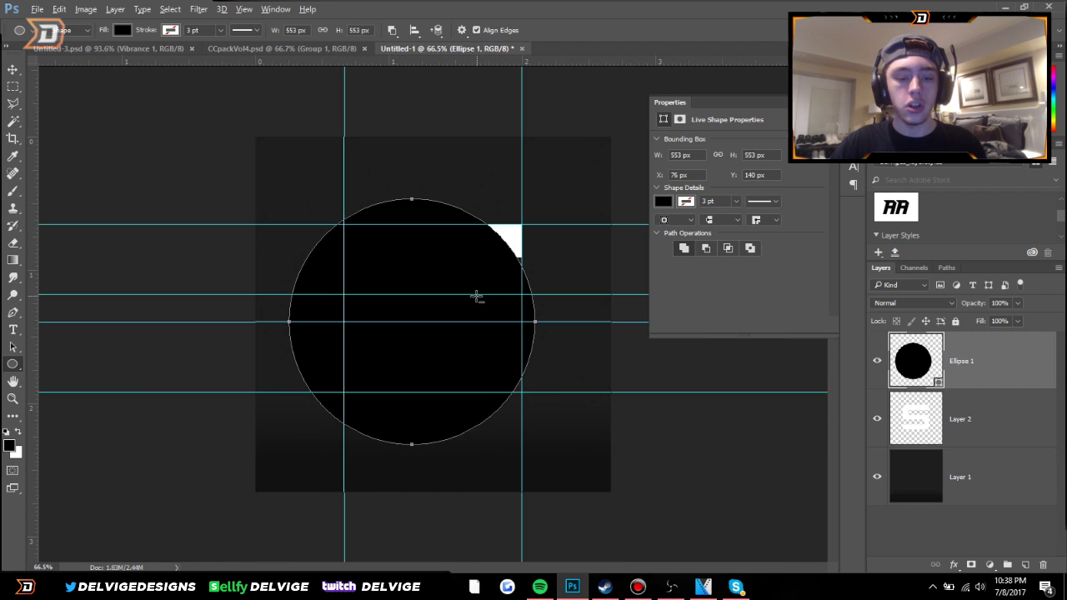
scroll(476, 295, up, 2)
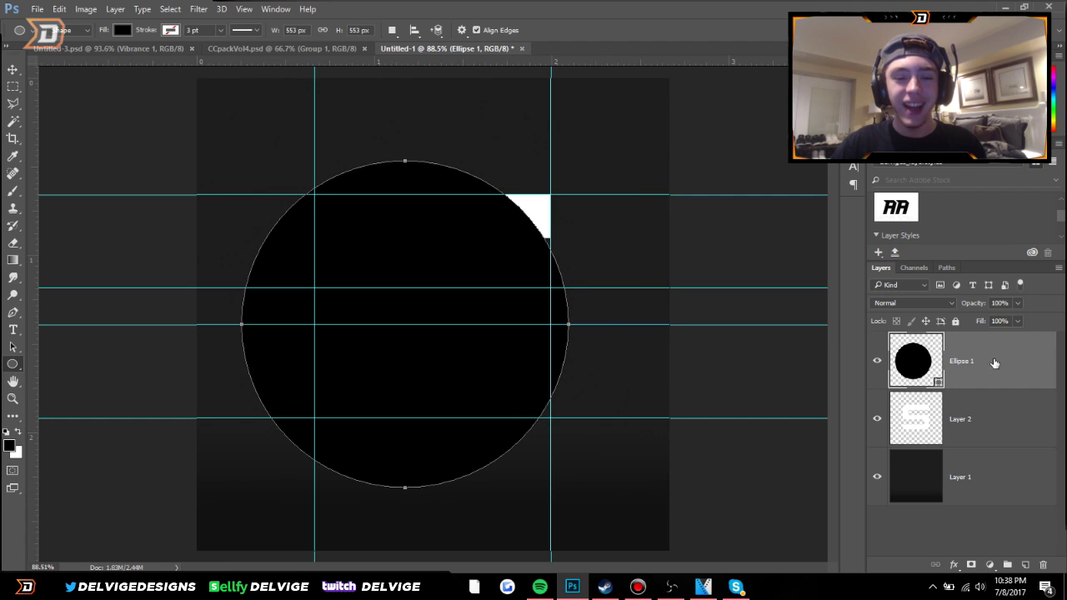
right_click(991, 359)
click(800, 258)
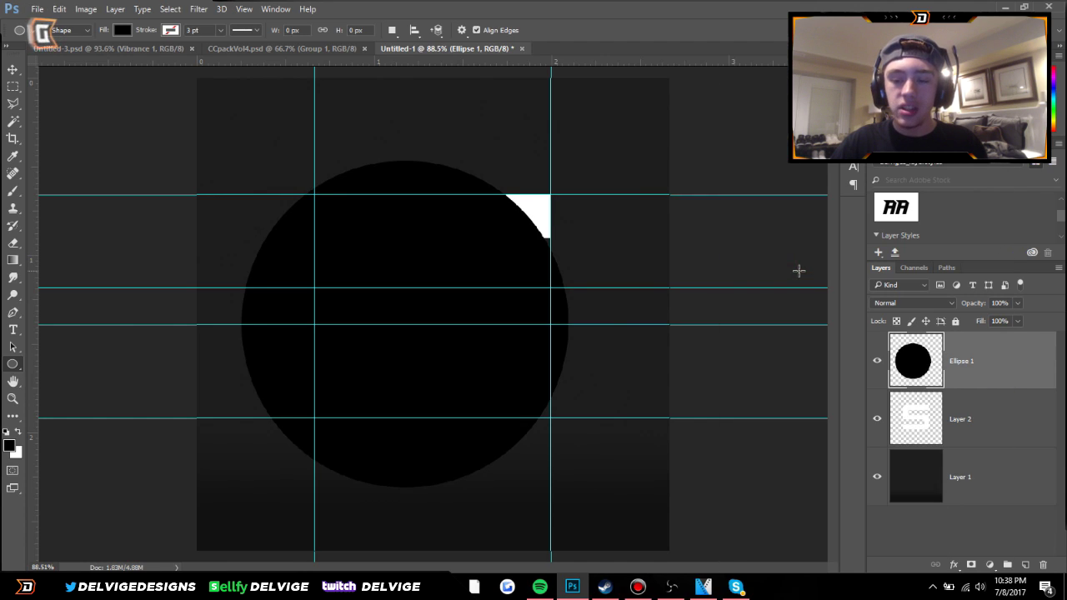
Centre the circle horizontally and vertically on the canvas, then duplicate Ellipse 1 twice
key(ctrl+a)
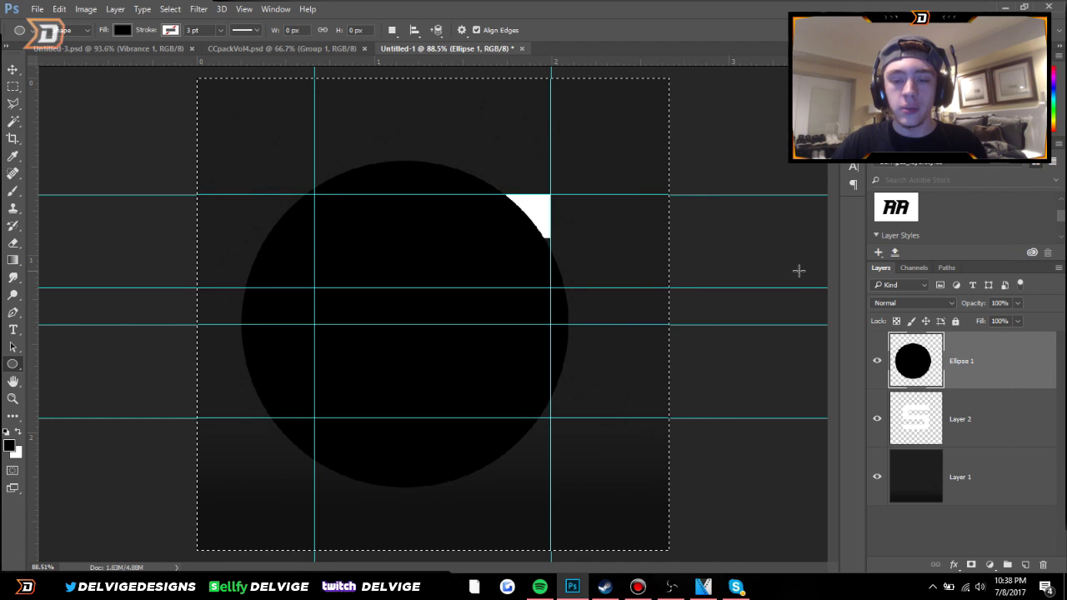
click(13, 70)
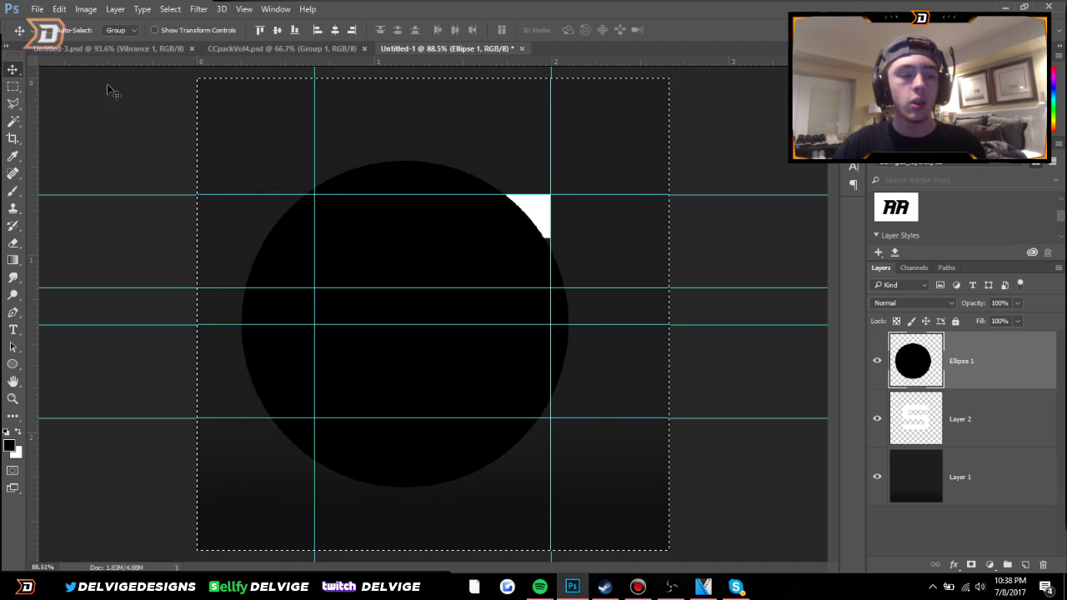
click(334, 30)
click(277, 30)
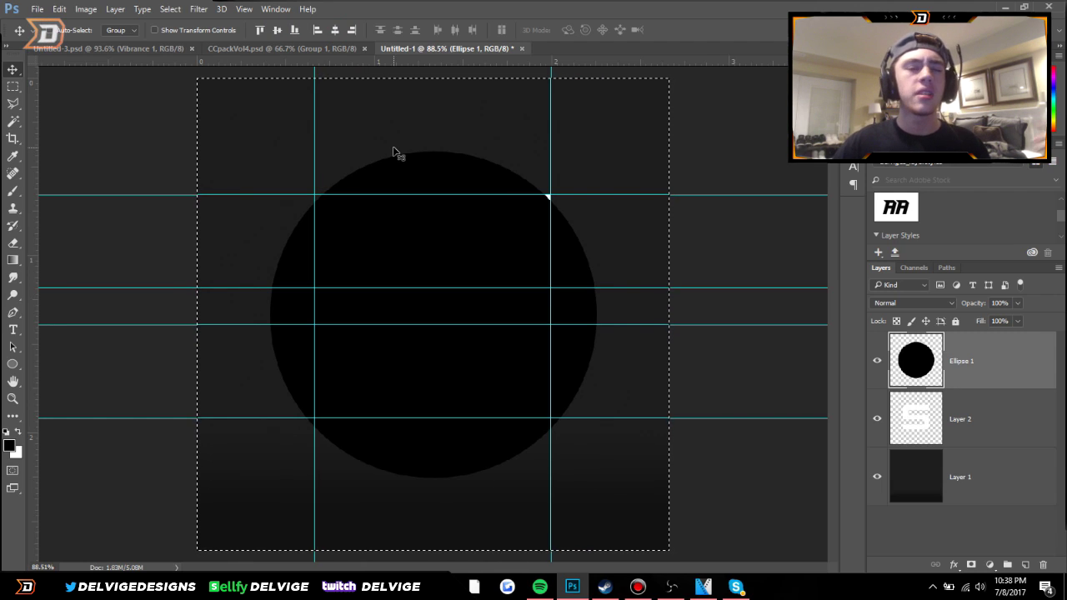
key(ctrl+d)
key(ctrl+minus)
key(ctrl+plus)
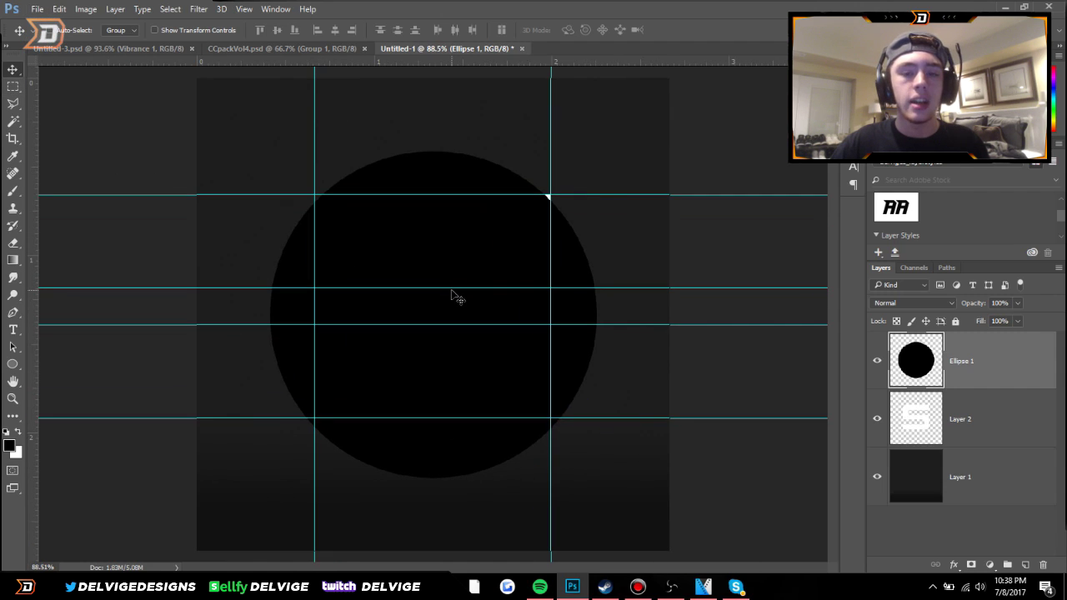
key(ctrl+j)
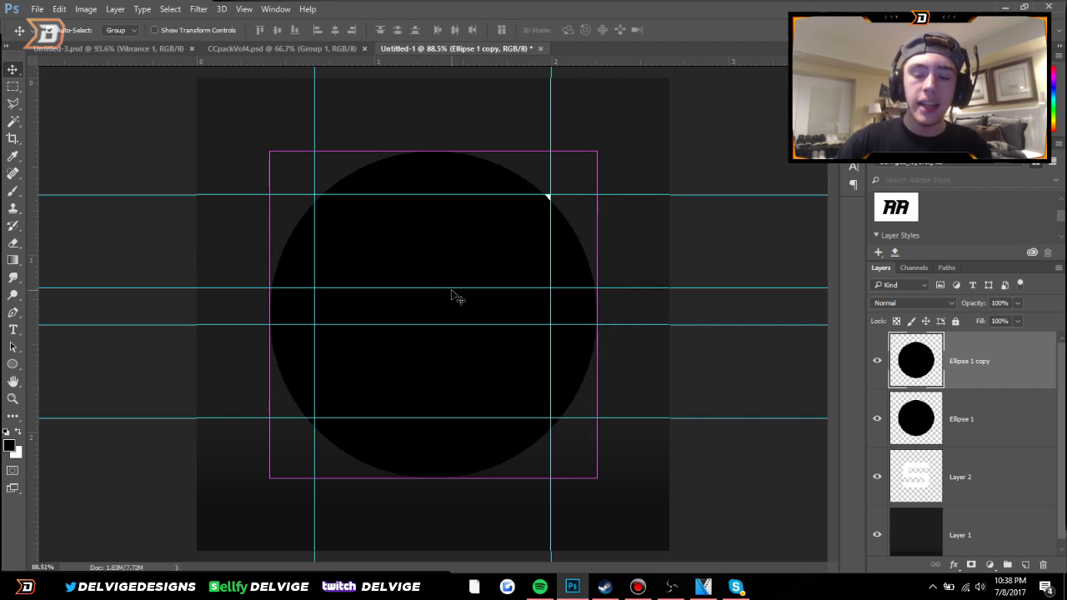
key(ctrl+j)
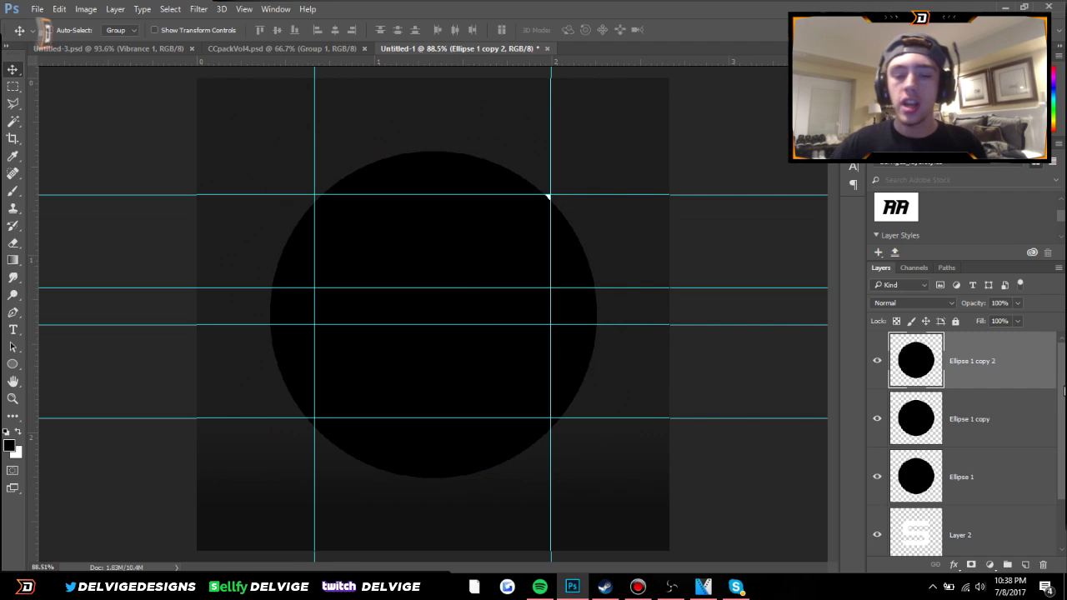
Give Ellipse 1 copy 2 a Gradient Overlay using a black preset gradient
double_click(1021, 370)
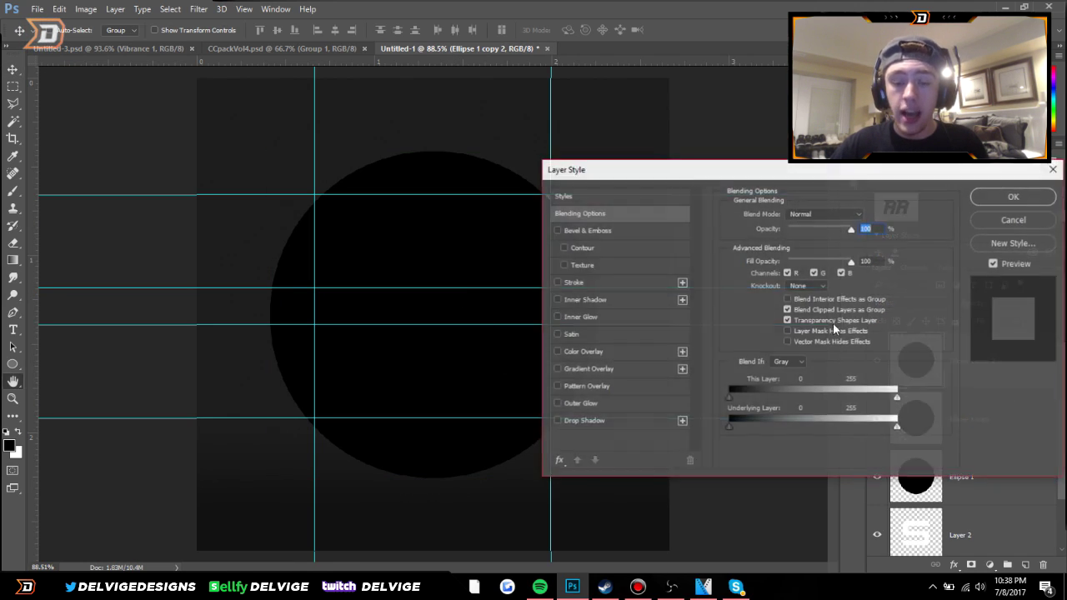
click(598, 369)
click(816, 249)
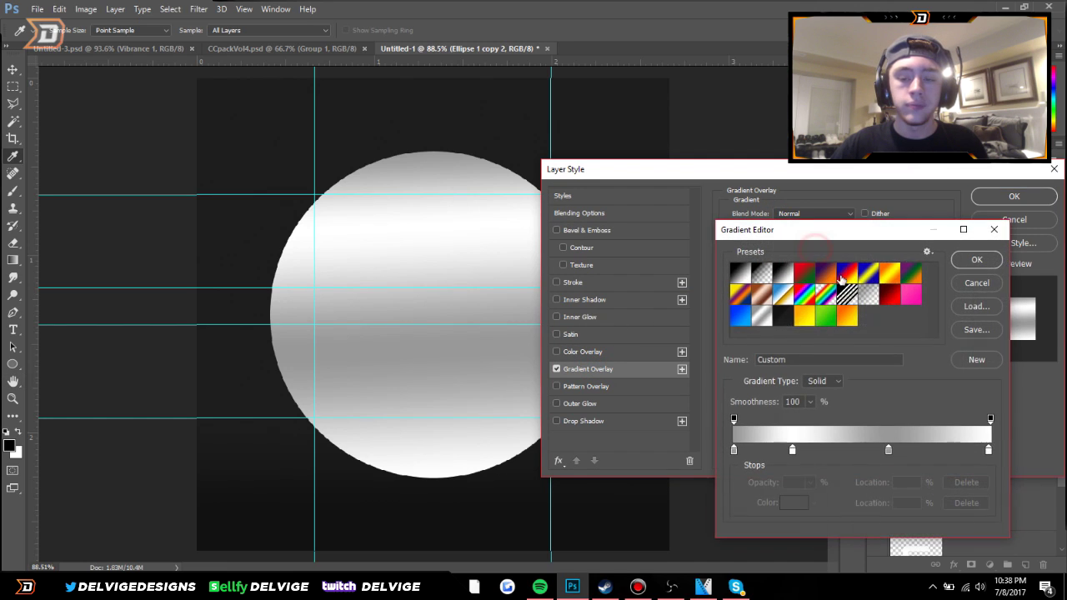
click(784, 315)
click(978, 261)
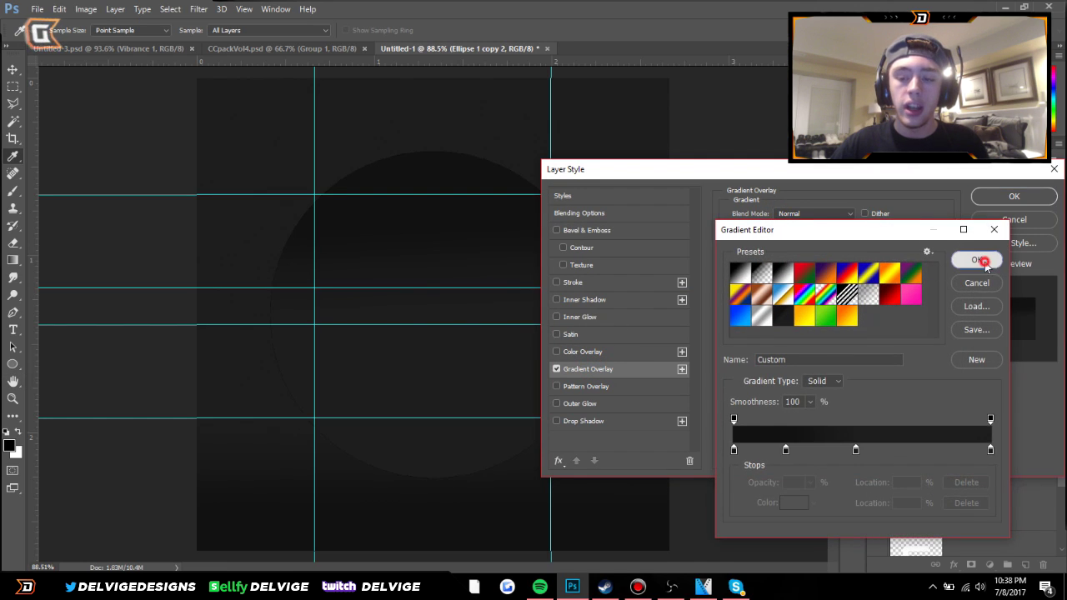
click(1014, 195)
scroll(436, 305, down, 1)
scroll(438, 306, up, 2)
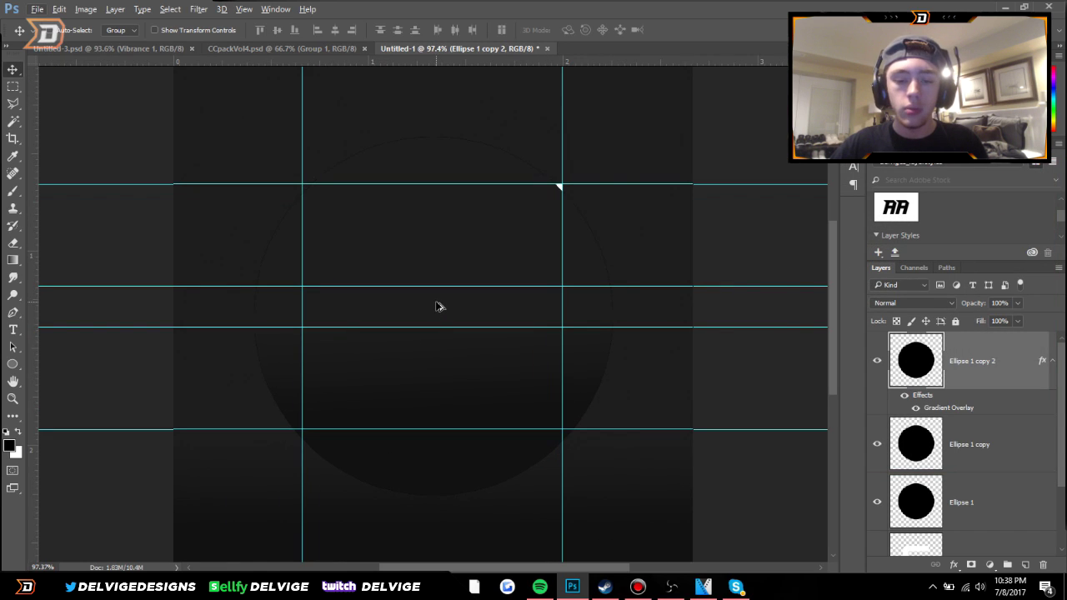
Scale the top circle down to 95.48%, leaving a thin ring around it
key(ctrl+t)
drag(617, 138, 605, 143)
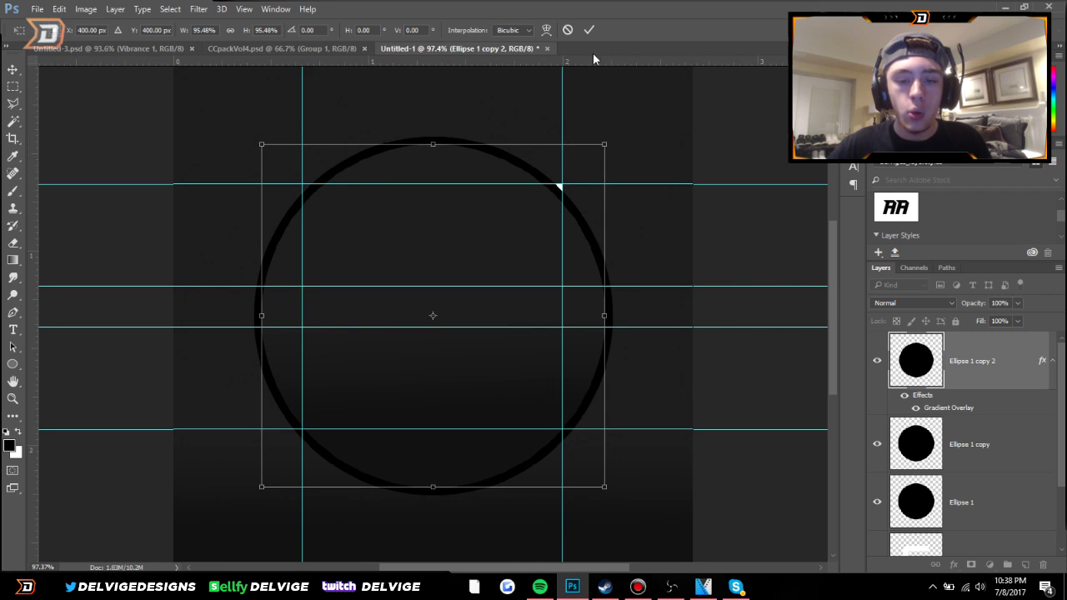
click(588, 31)
click(1016, 442)
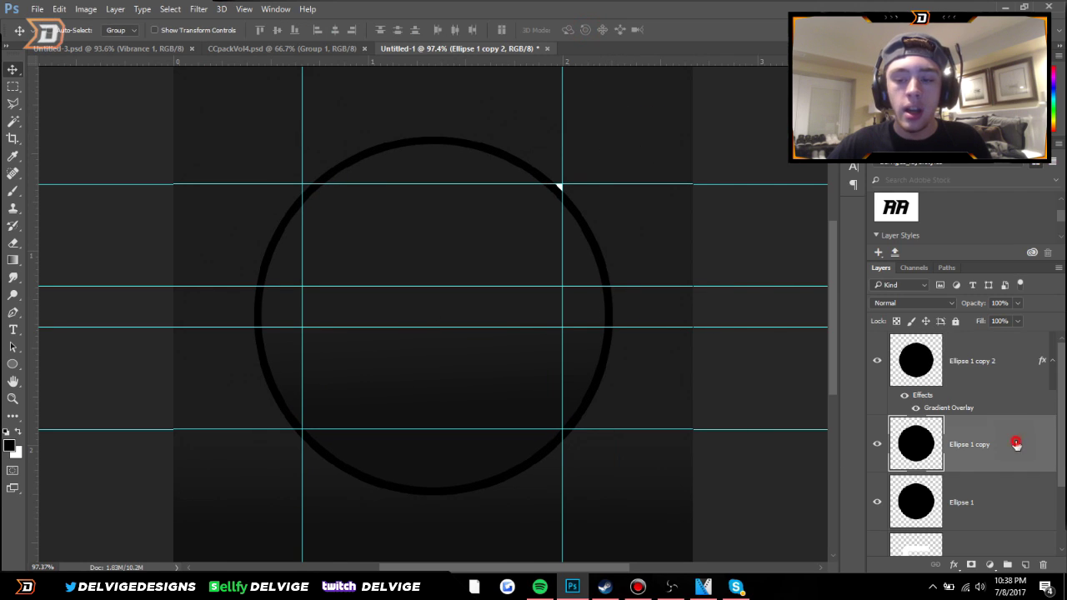
double_click(1017, 440)
Give Ellipse 1 copy a Gradient Overlay using the silver preset gradient
click(599, 370)
click(789, 252)
click(762, 315)
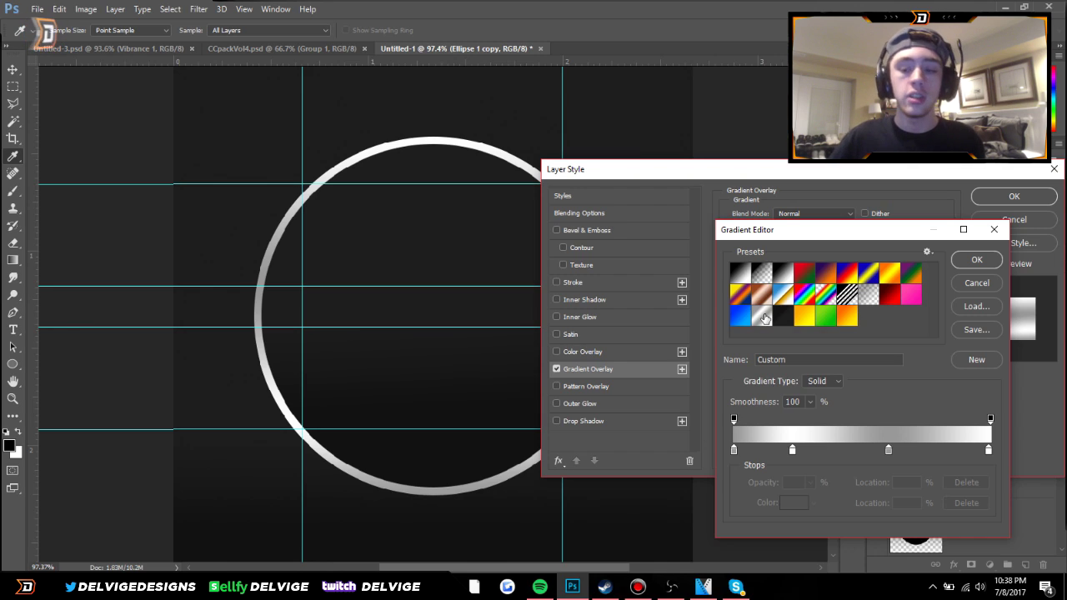
click(975, 261)
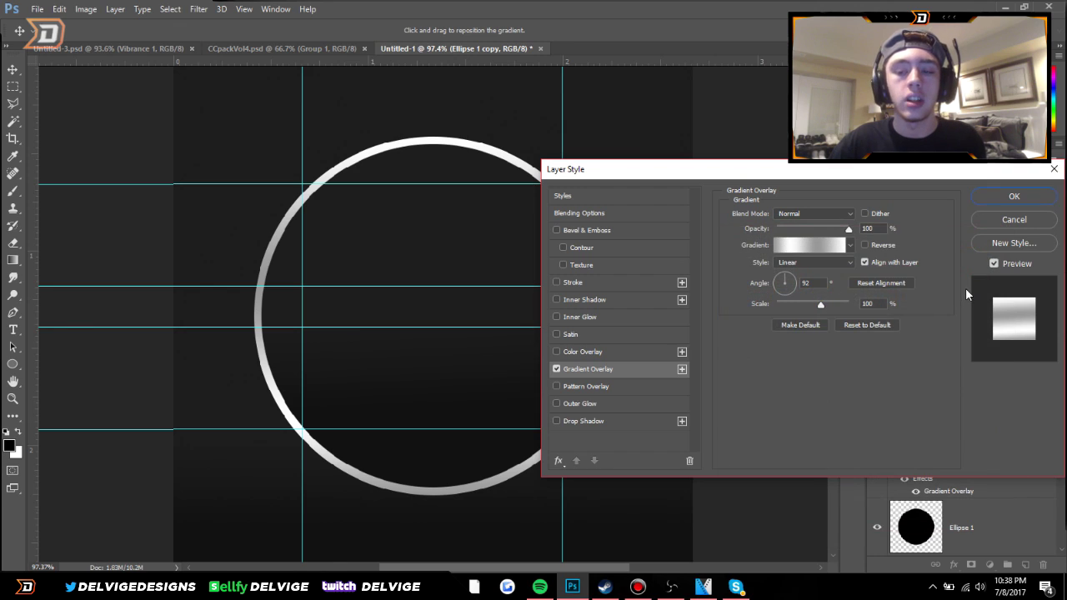
click(1012, 198)
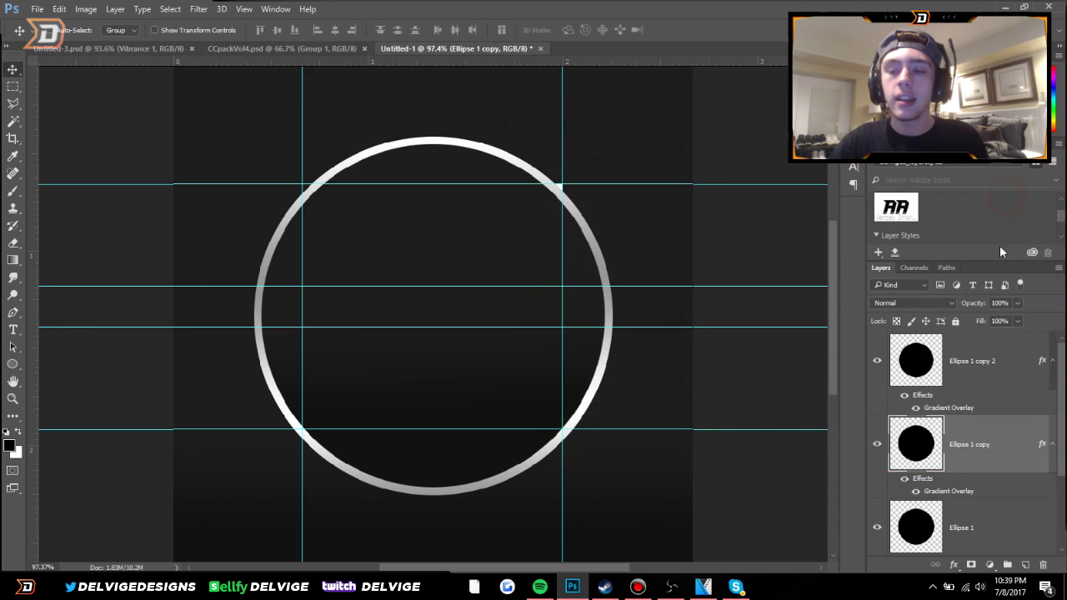
Copy the silver layer style onto Ellipse 1 and reverse its gradient
right_click(1007, 445)
click(830, 368)
scroll(989, 427, down, 3)
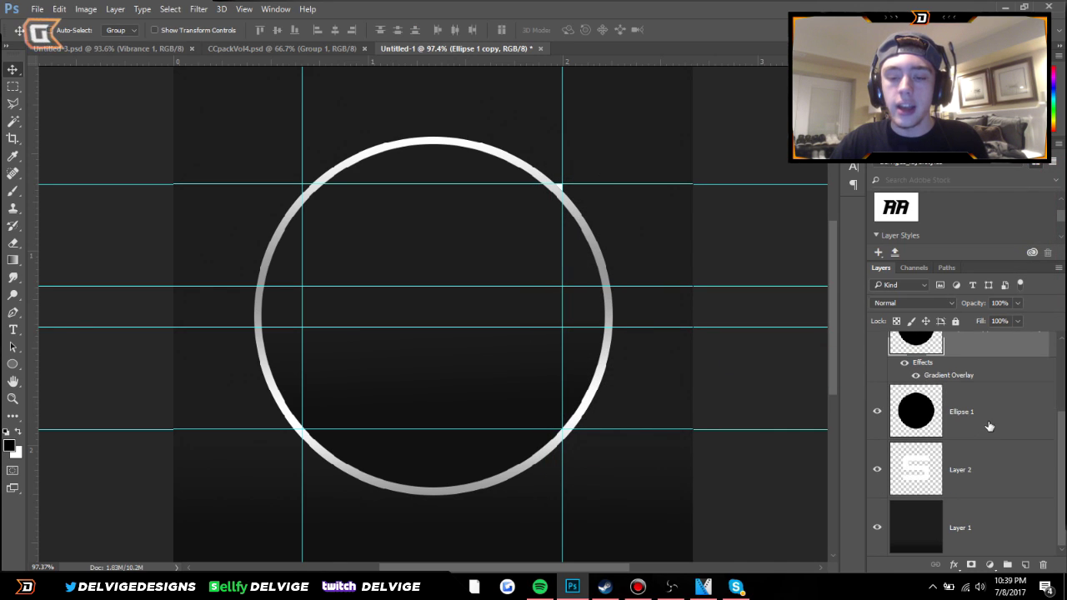
click(991, 417)
right_click(992, 412)
click(803, 375)
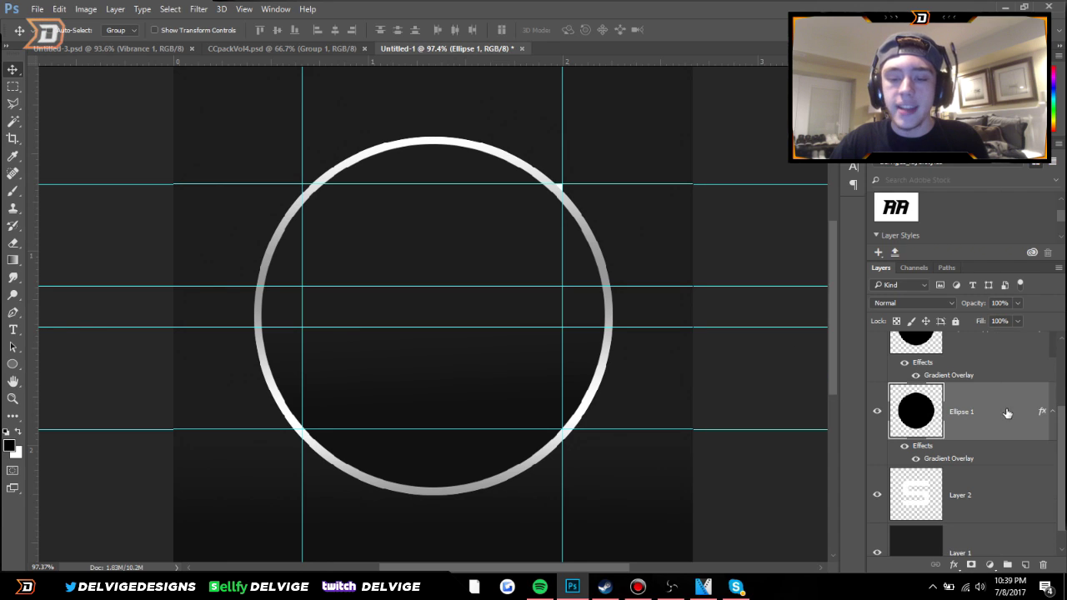
double_click(1011, 407)
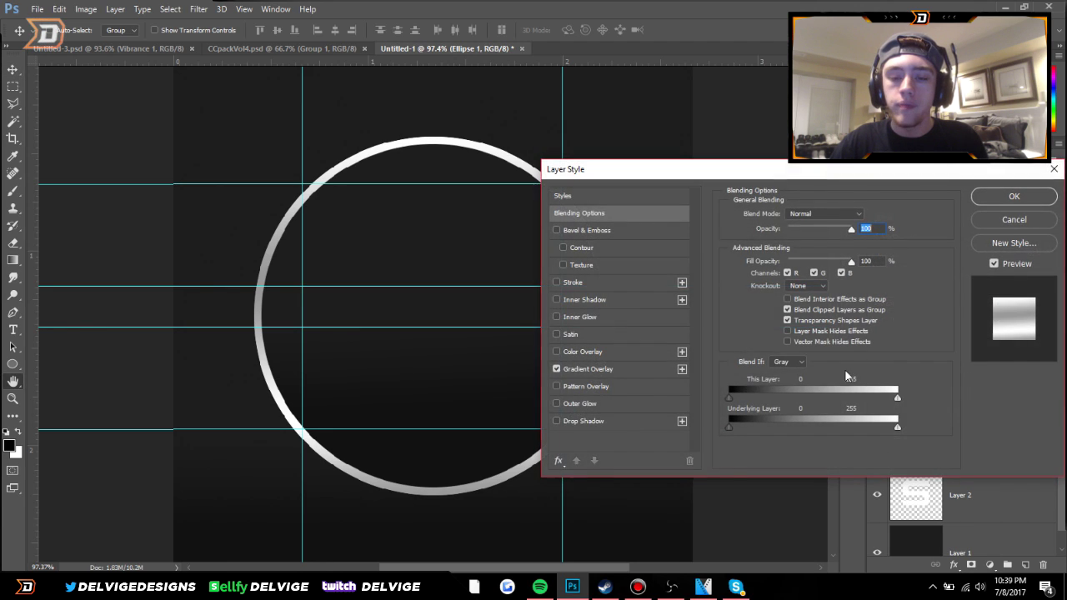
click(603, 369)
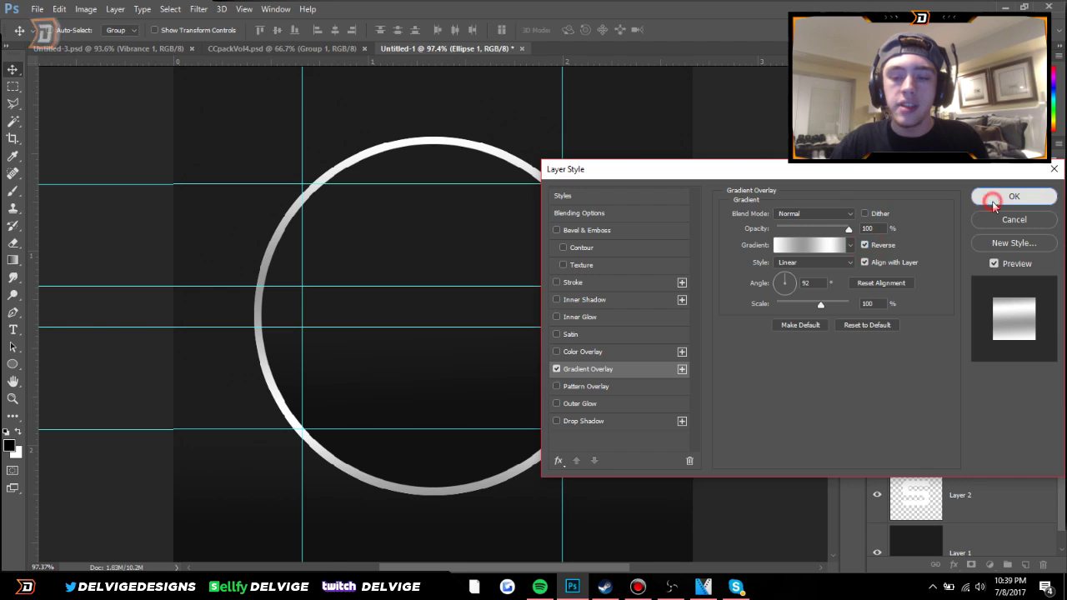
click(1001, 198)
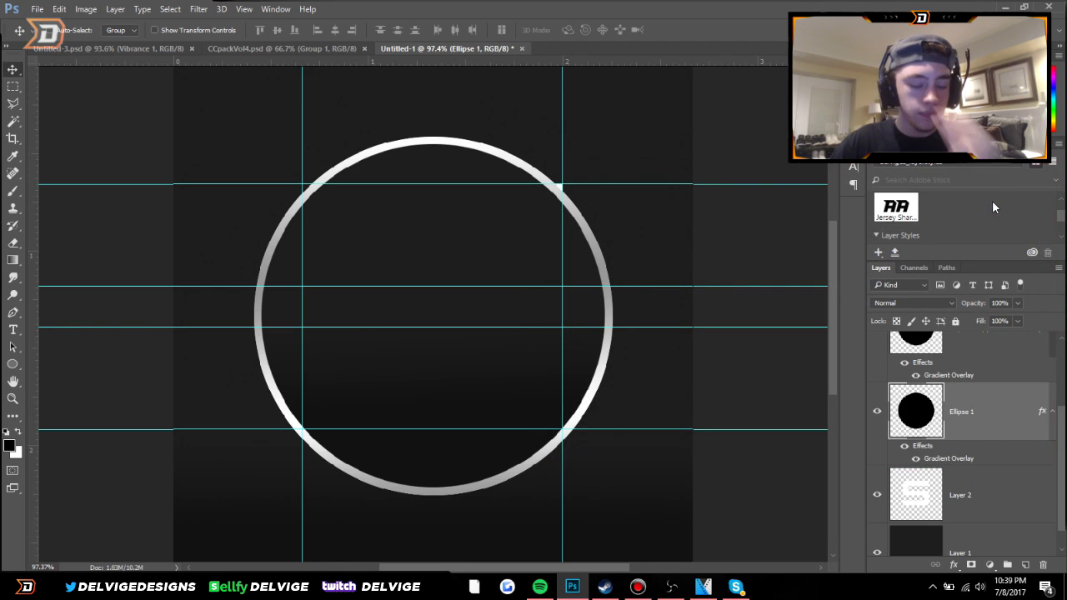
key(ctrl+t)
scroll(634, 116, up, 4)
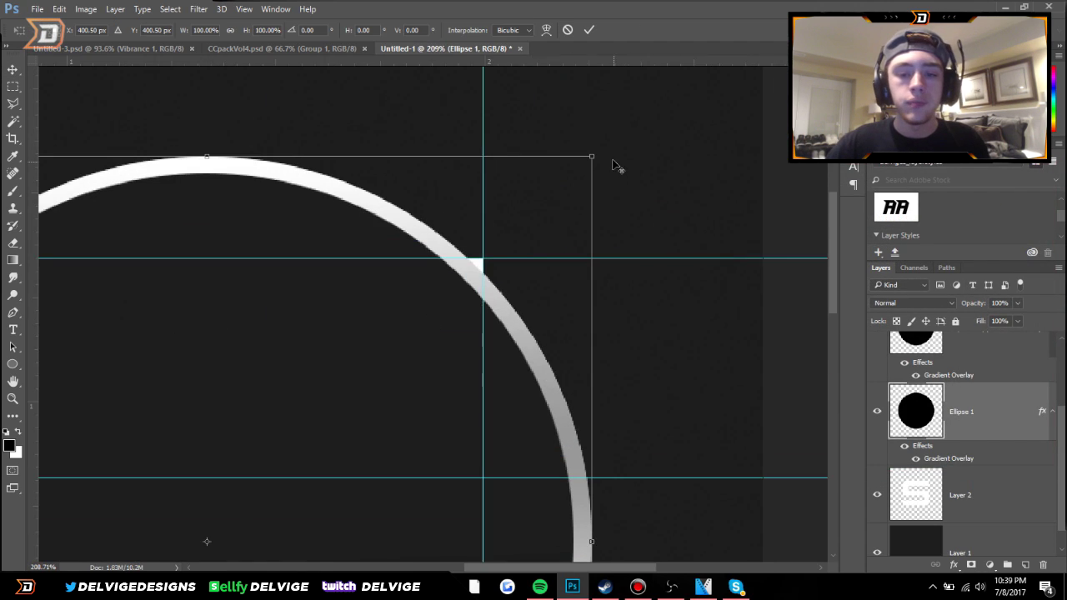
Enlarge the bottom circle to about 103.6% and fit the canvas in the window
mouse_move(591, 156)
mouse_down()
mouse_move(609, 143)
mouse_move(569, 164)
mouse_move(603, 143)
mouse_up()
click(590, 29)
key(ctrl+0)
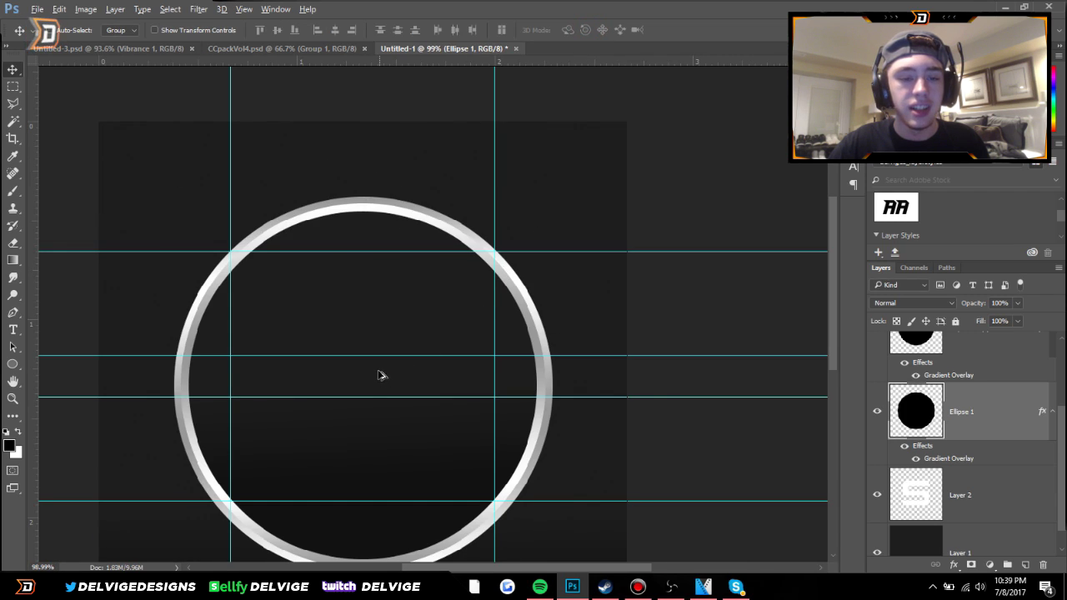
scroll(380, 375, down, 2)
scroll(395, 322, up, 3)
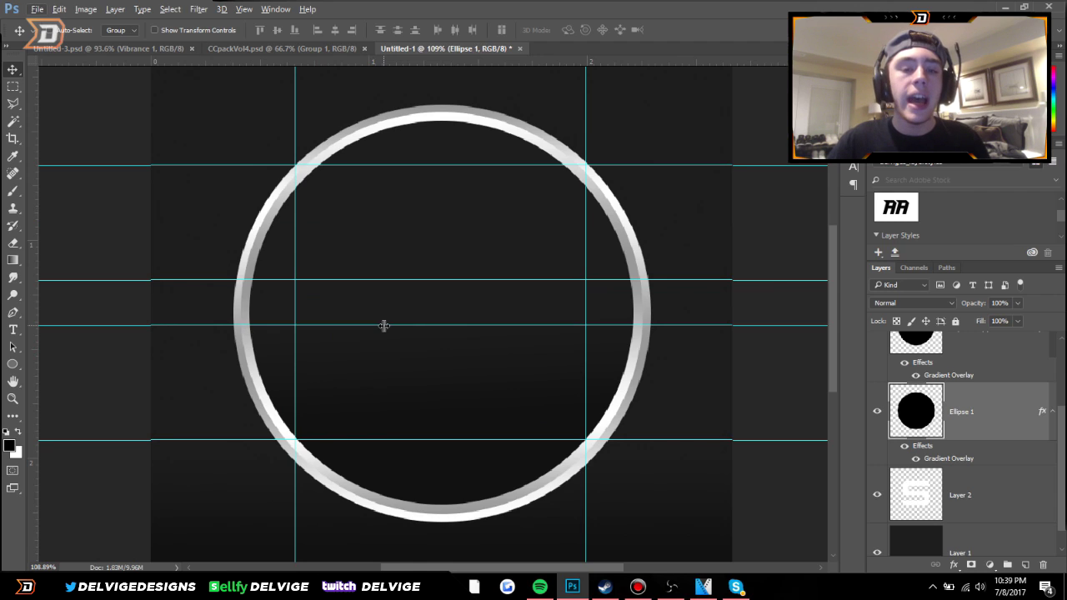
key(ctrl+0)
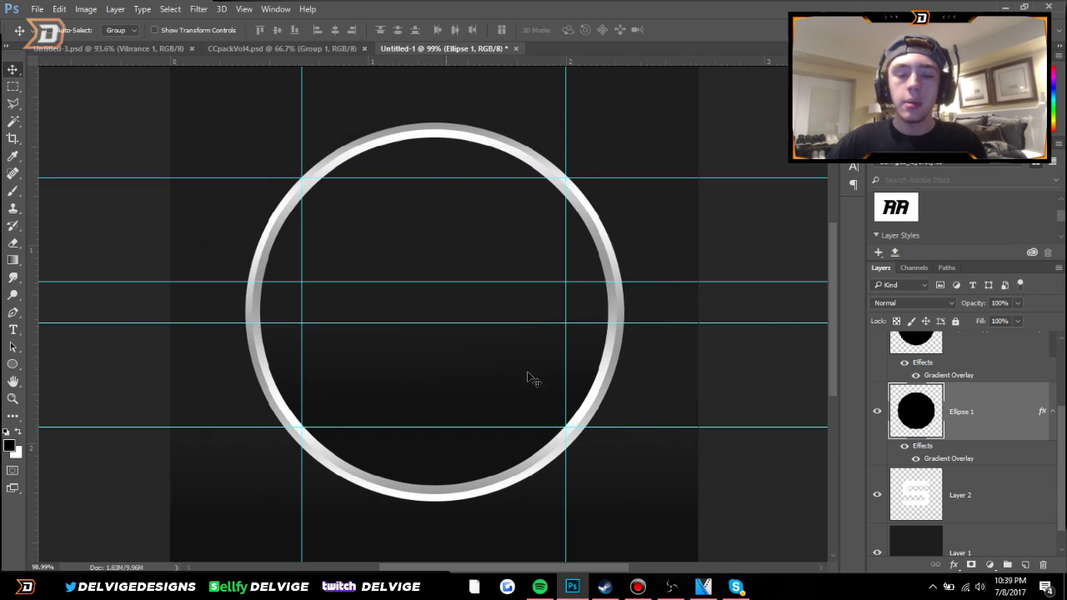
Merge Ellipse 1 copy and Ellipse 1 into a single ring layer
key(ctrl+j)
click(963, 415)
shift+click(975, 494)
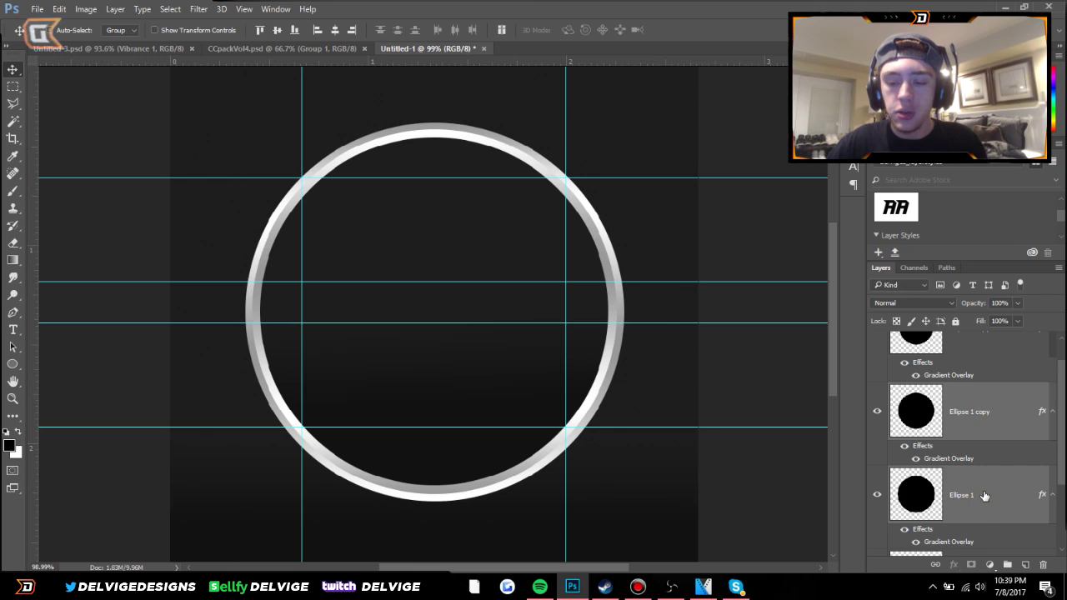
right_click(977, 494)
click(769, 458)
scroll(453, 336, down, 2)
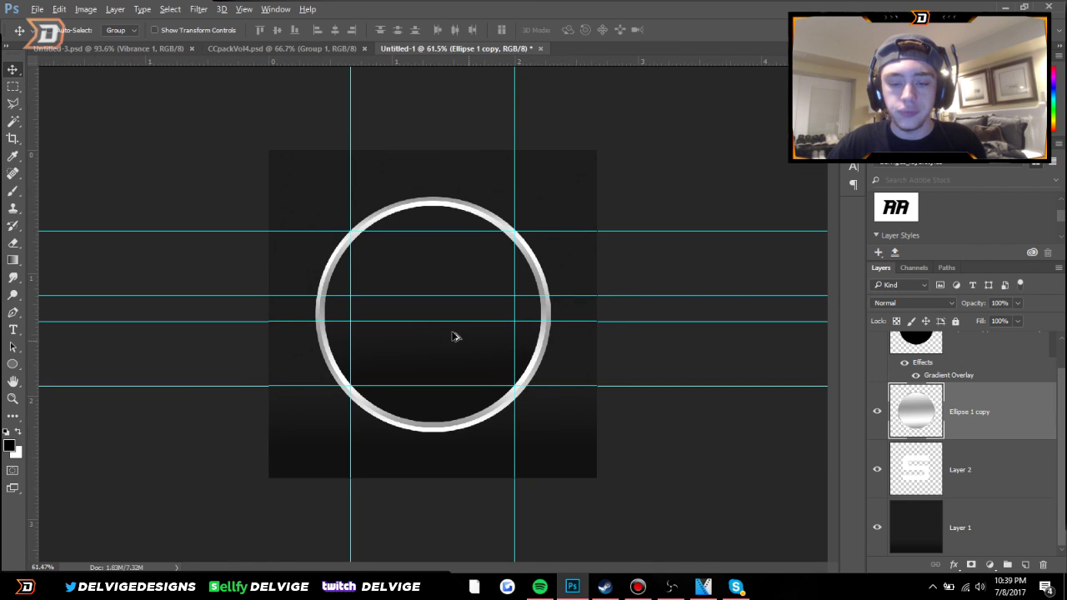
key(ctrl+0)
scroll(925, 360, up, 1)
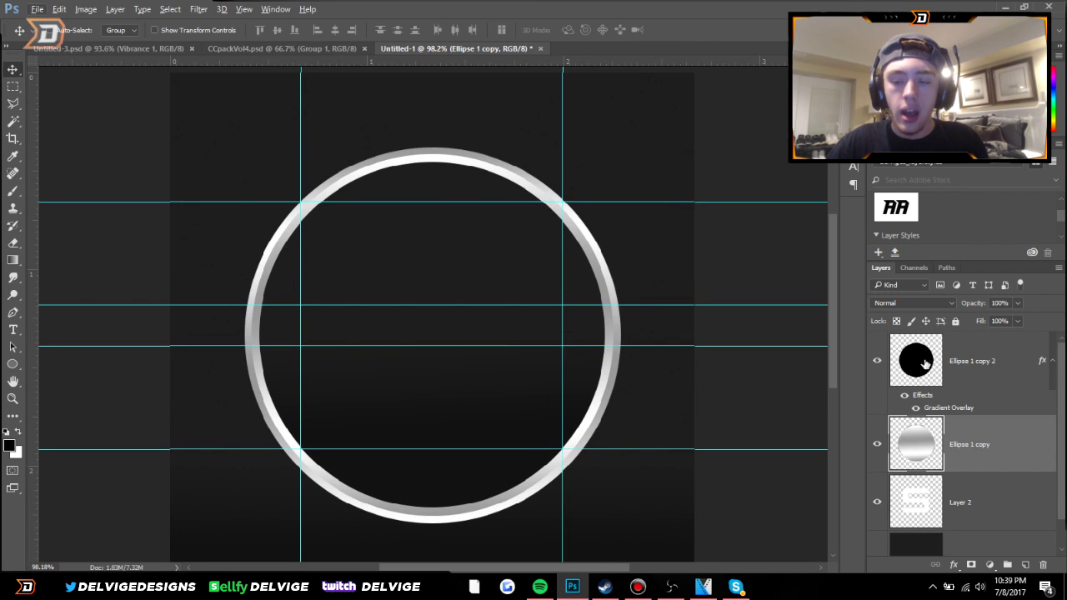
Cut the inner circle's shape out of the ring layer, leaving a hollow silver ring
ctrl+click(926, 360)
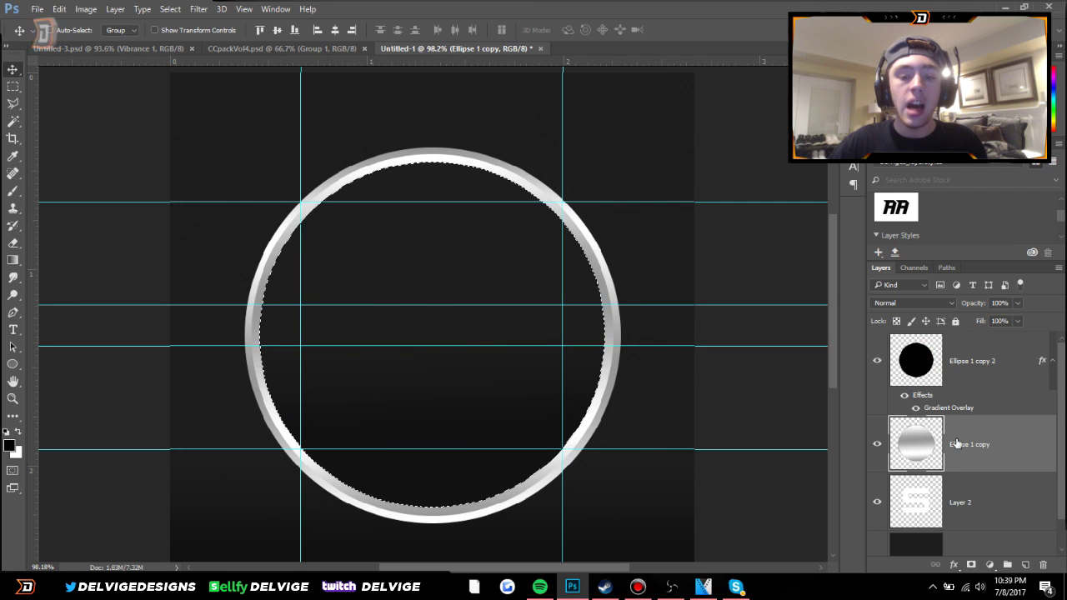
key(Delete)
key(ctrl+d)
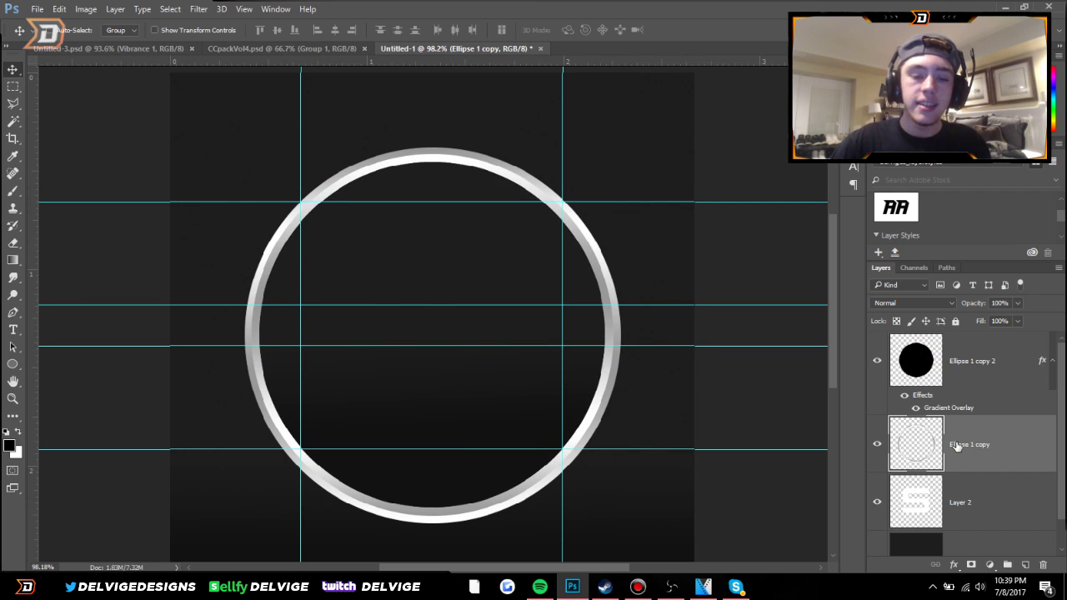
click(878, 364)
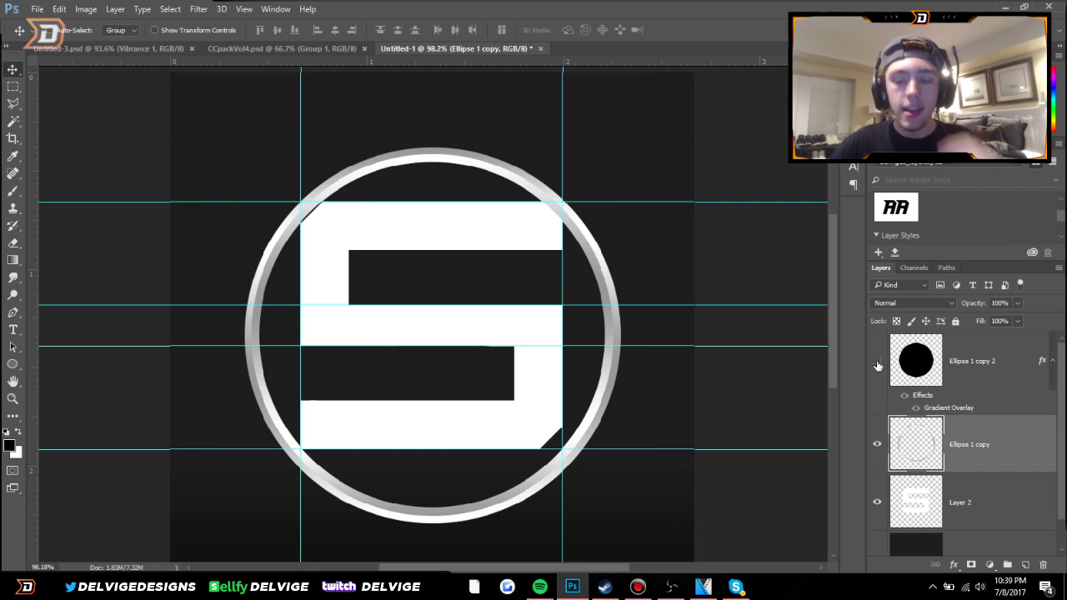
click(877, 364)
double_click(1021, 440)
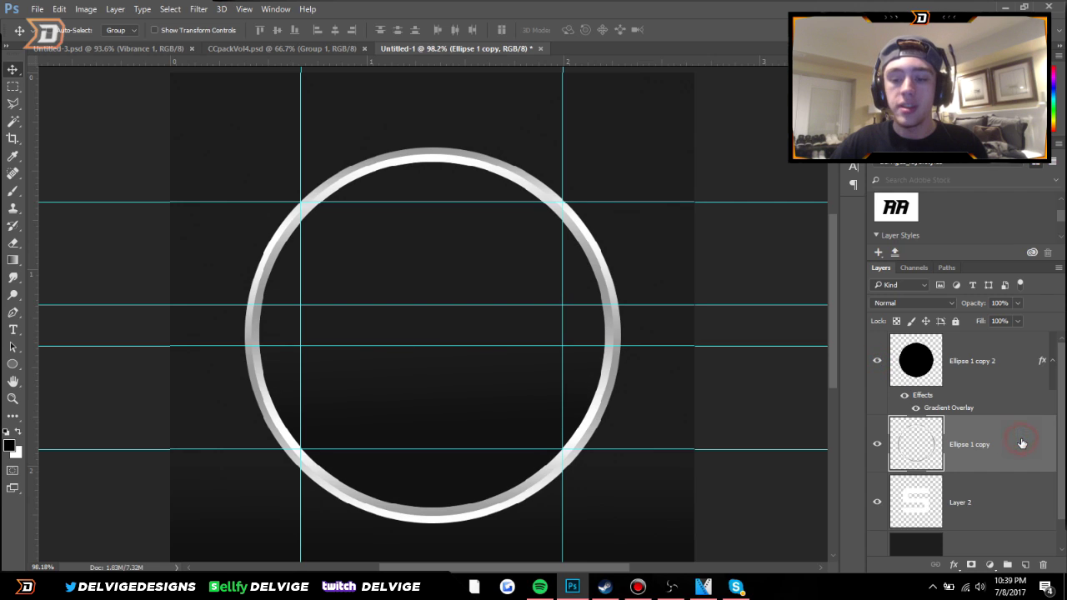
key(Escape)
click(1011, 442)
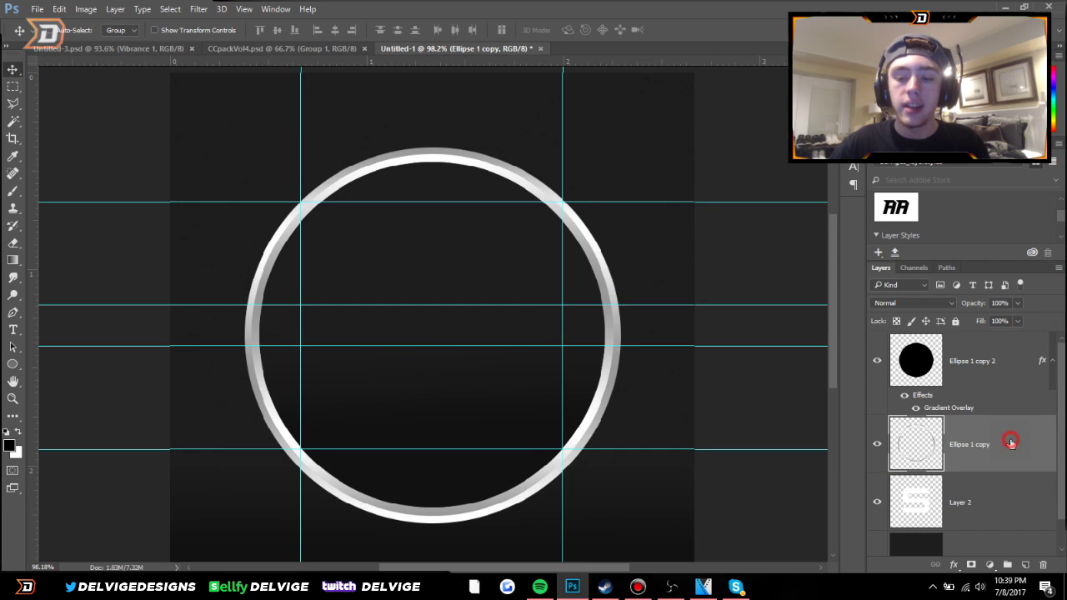
double_click(1014, 440)
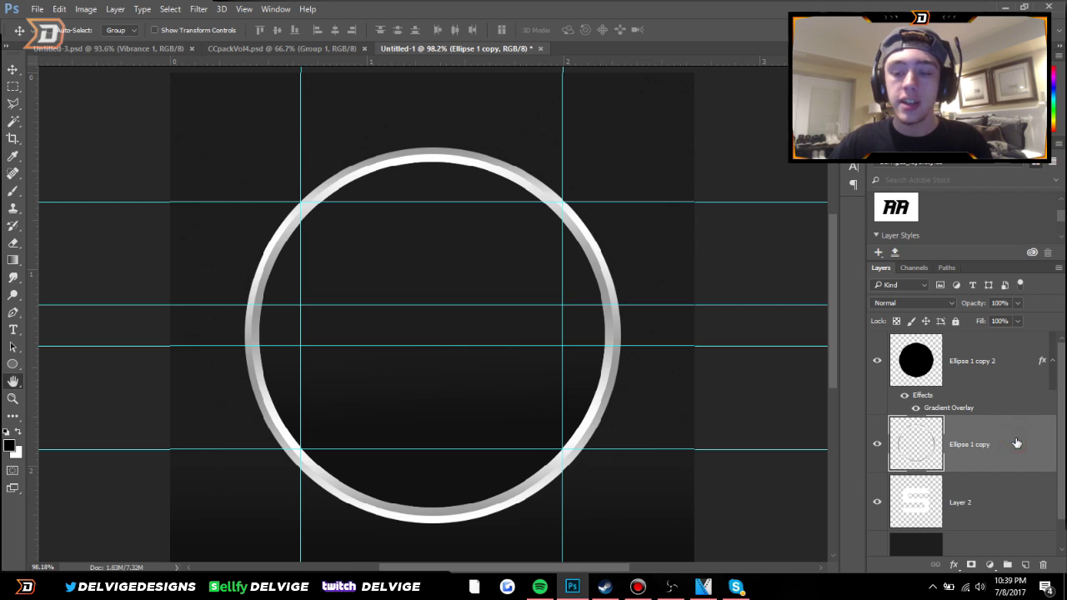
Add a Bevel & Emboss effect to the ring with the Inner Bevel style
click(557, 230)
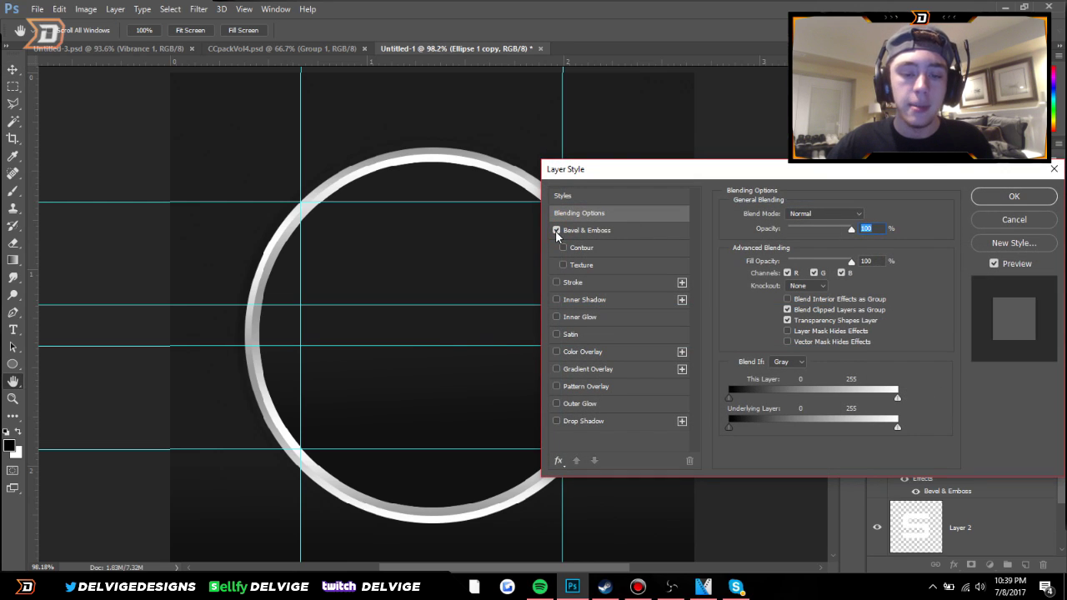
click(582, 232)
click(813, 214)
click(809, 236)
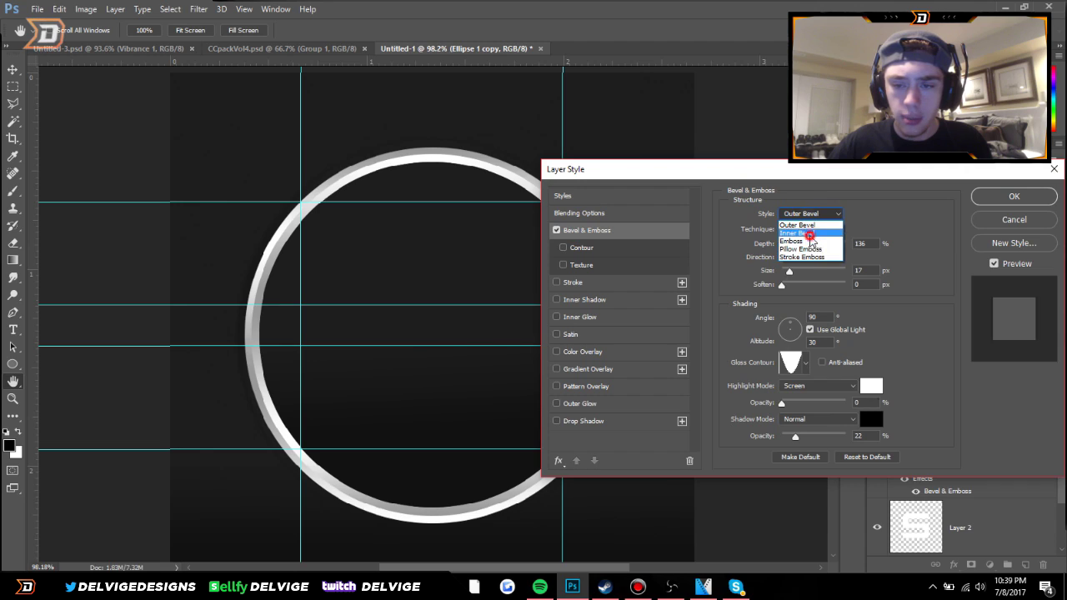
Add an Inner Shadow at 10% opacity and 62 px size plus an Inner Glow, and apply
click(576, 300)
drag(786, 235, 781, 236)
drag(784, 301, 793, 303)
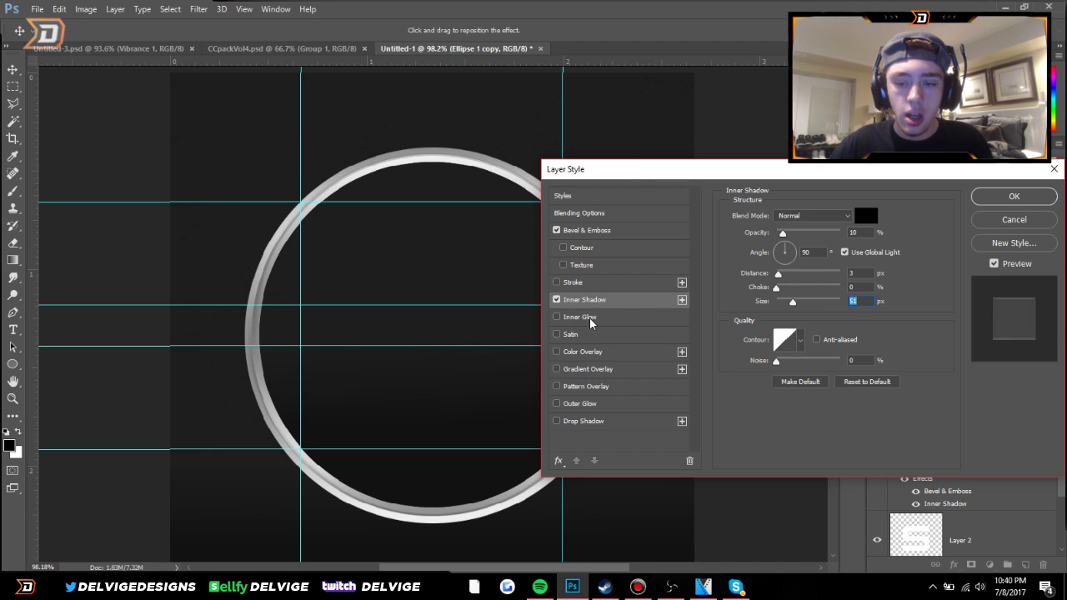
click(594, 316)
click(1014, 197)
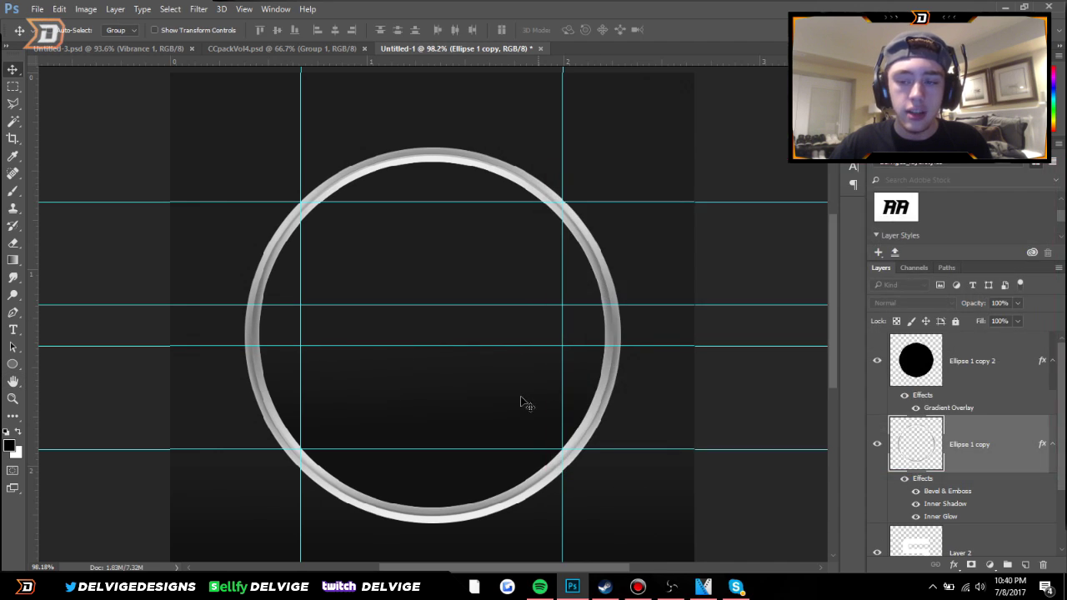
scroll(467, 388, down, 2)
scroll(424, 379, up, 2)
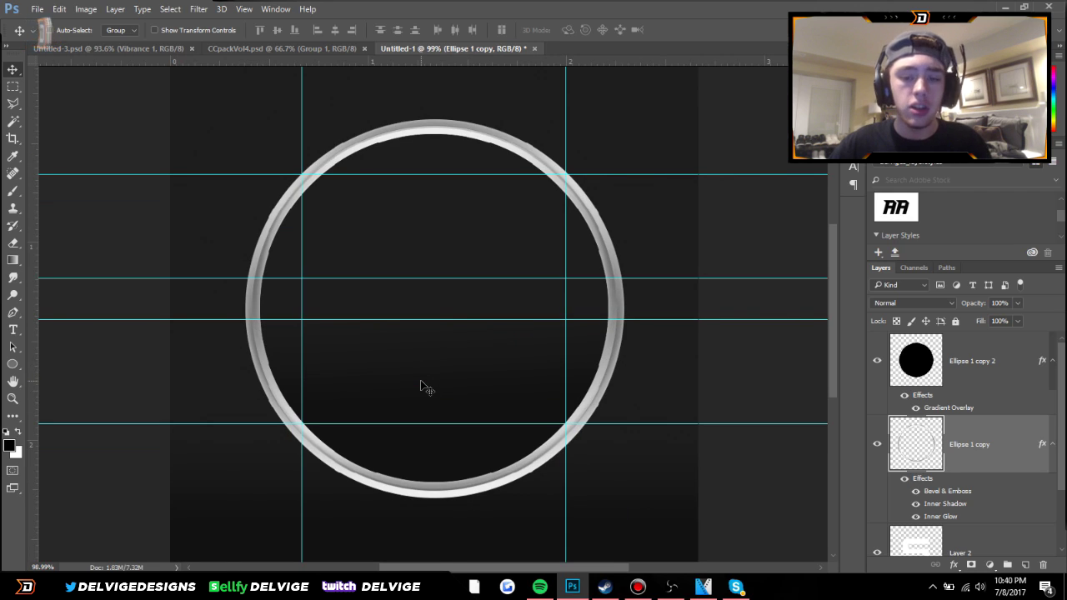
scroll(434, 348, down, 2)
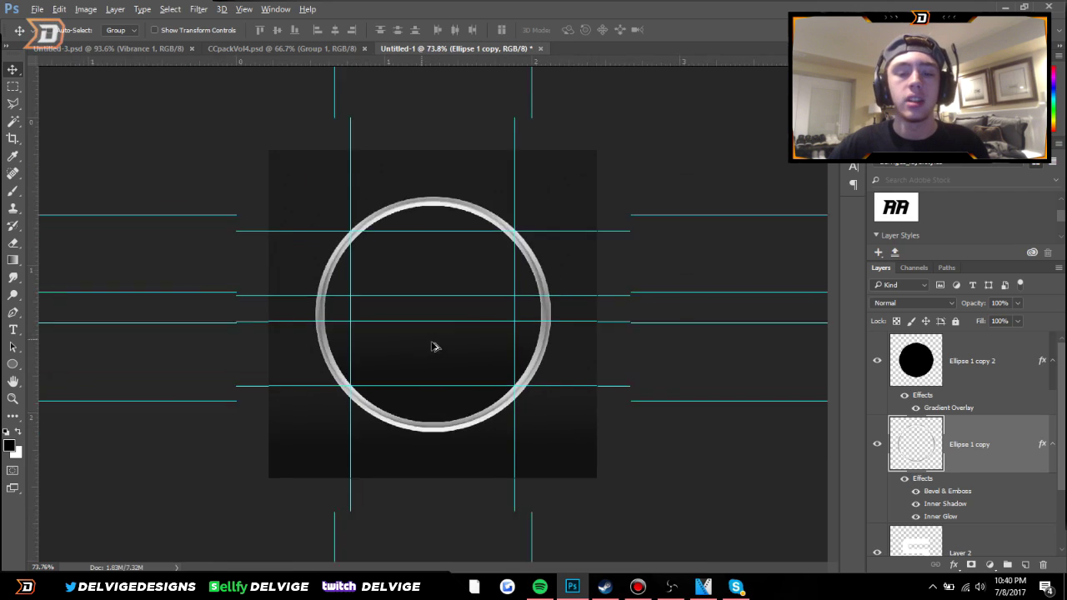
scroll(434, 347, up, 1)
click(993, 358)
Rasterize Ellipse 1 copy 2's gradient style and add a black Color Overlay at 50% opacity
right_click(996, 355)
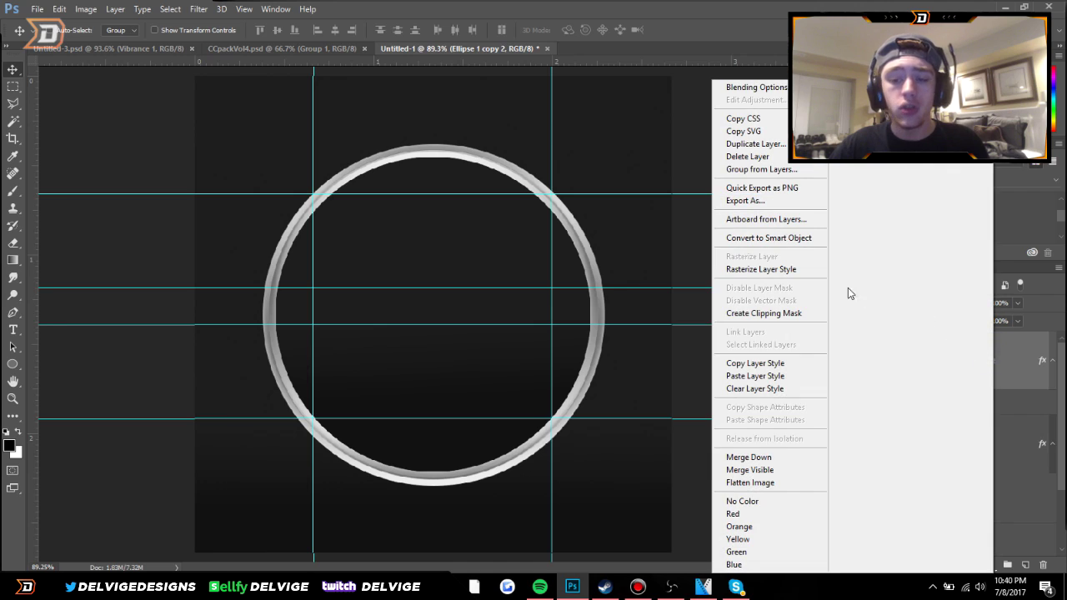
click(813, 268)
double_click(1048, 353)
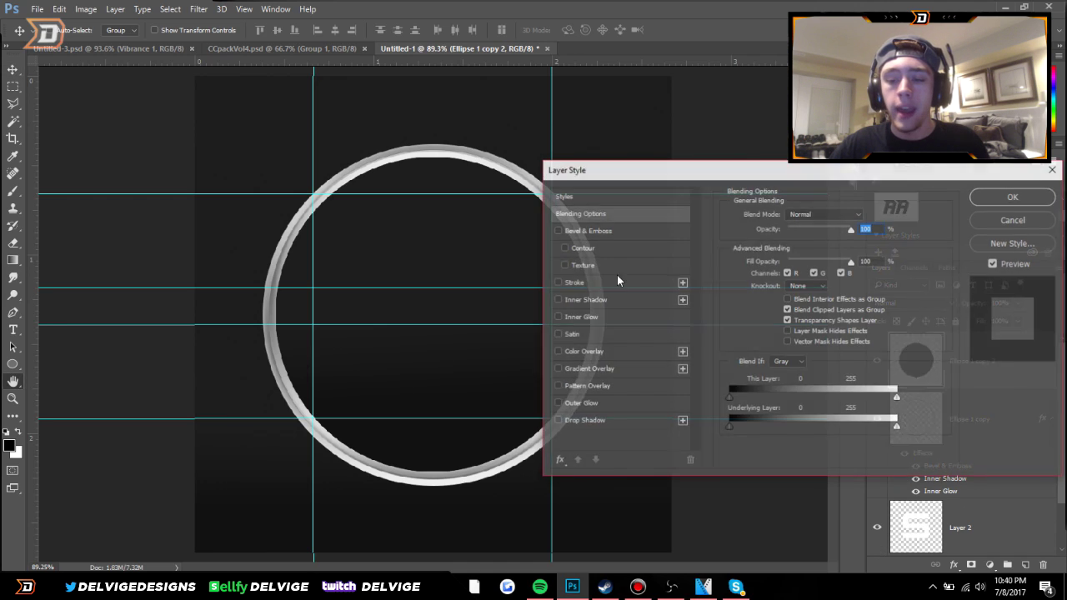
click(583, 352)
click(858, 219)
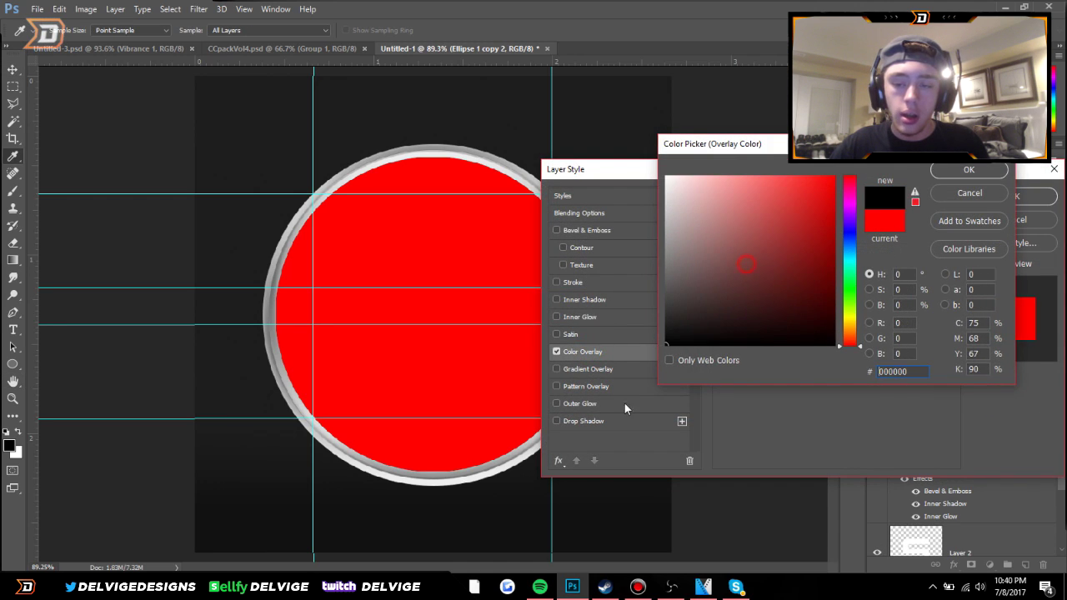
click(672, 340)
key(Return)
double_click(859, 232)
text(50)
click(1009, 197)
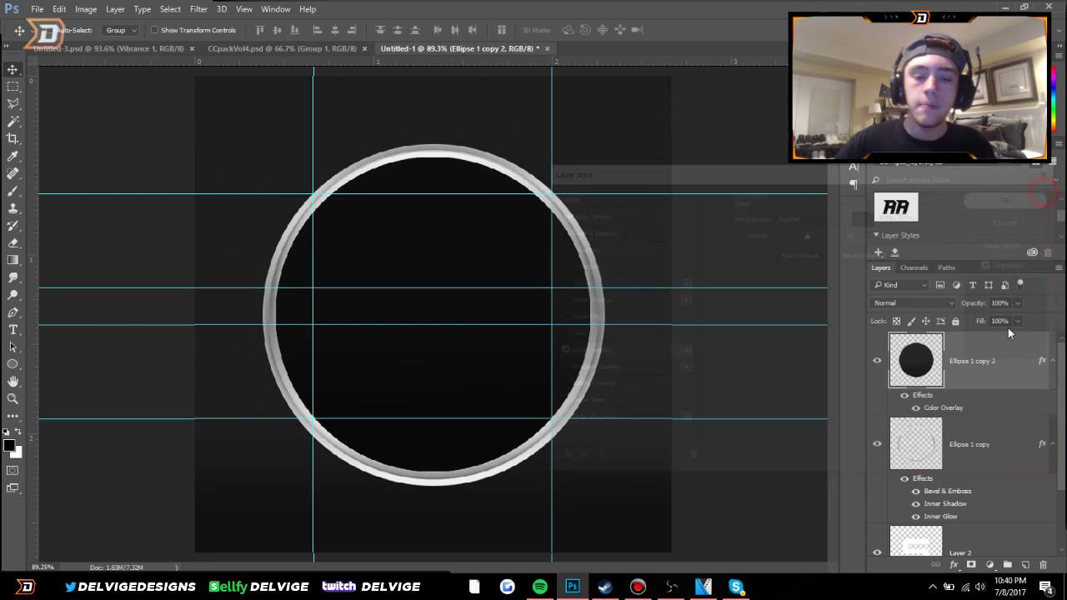
right_click(1010, 368)
Rasterize the inner circle's overlay and move the S layer (Layer 2) to the top
click(801, 269)
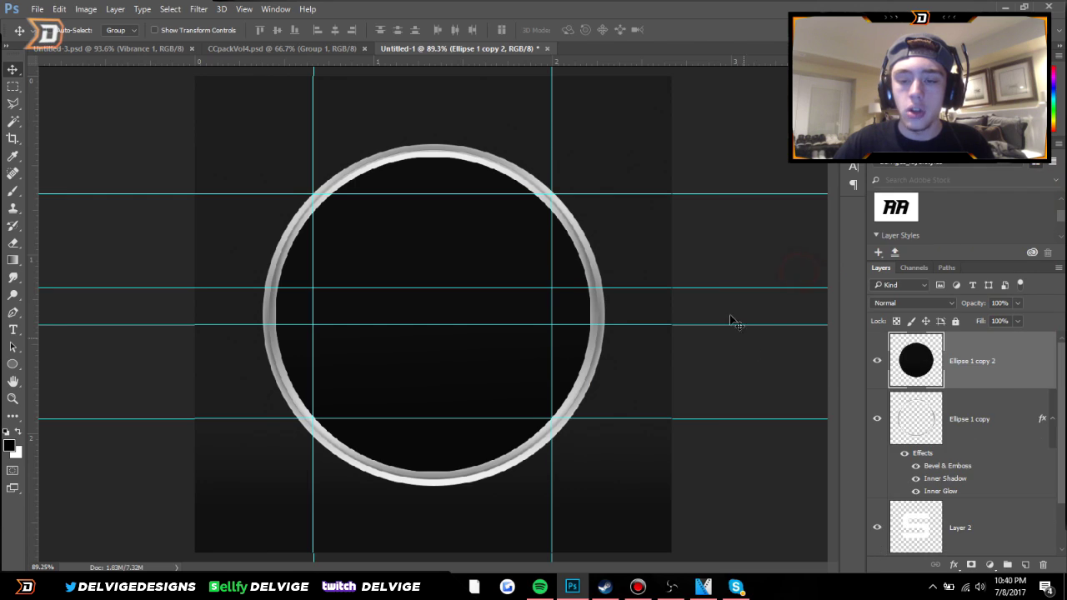
scroll(743, 333, down, 2)
click(984, 529)
drag(984, 516, 964, 343)
scroll(373, 296, up, 2)
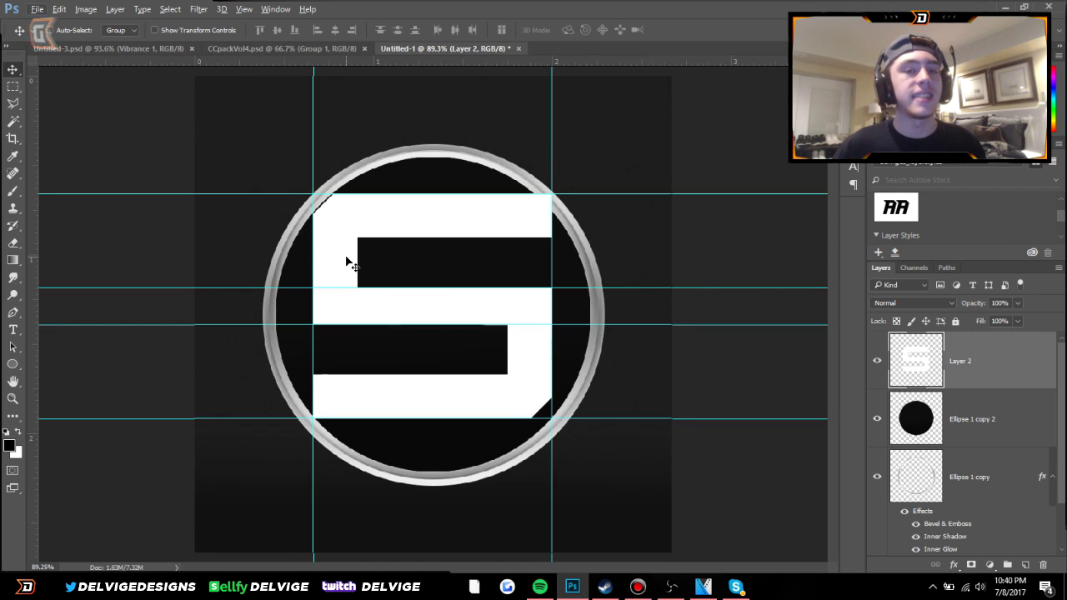
scroll(494, 270, up, 2)
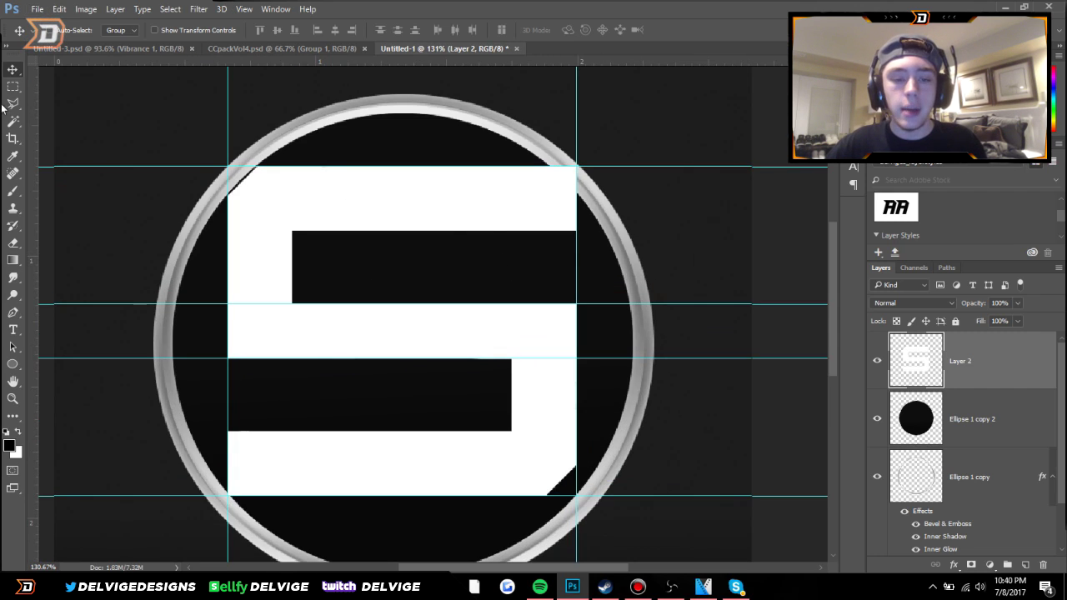
Select the whole canvas and align the S to the vertical centre
key(m)
scroll(321, 240, down, 2)
drag(183, 102, 657, 538)
click(12, 69)
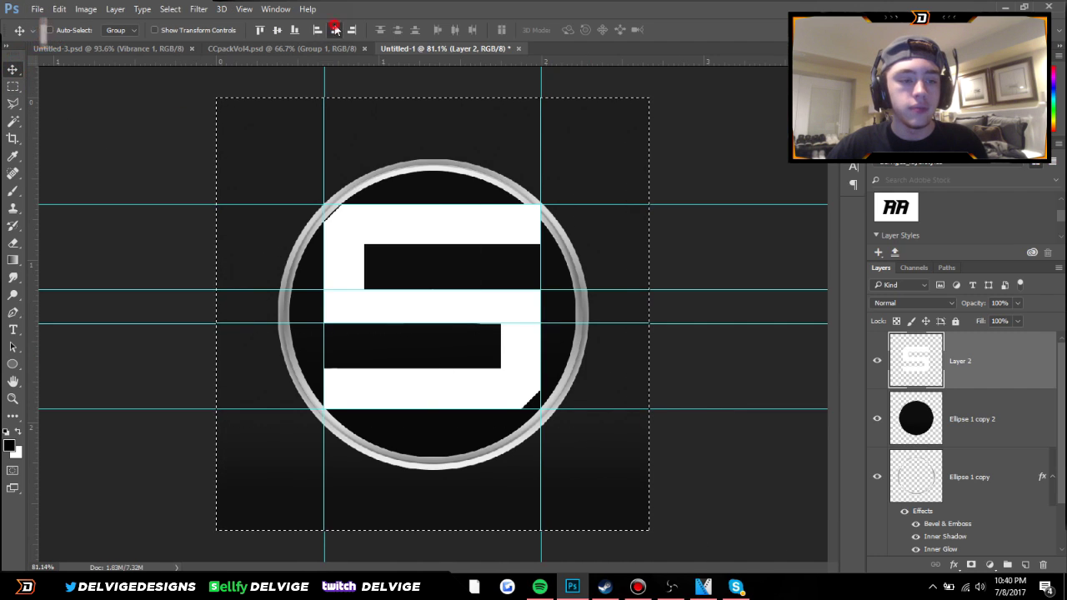
click(277, 30)
key(ctrl+d)
scroll(627, 327, up, 3)
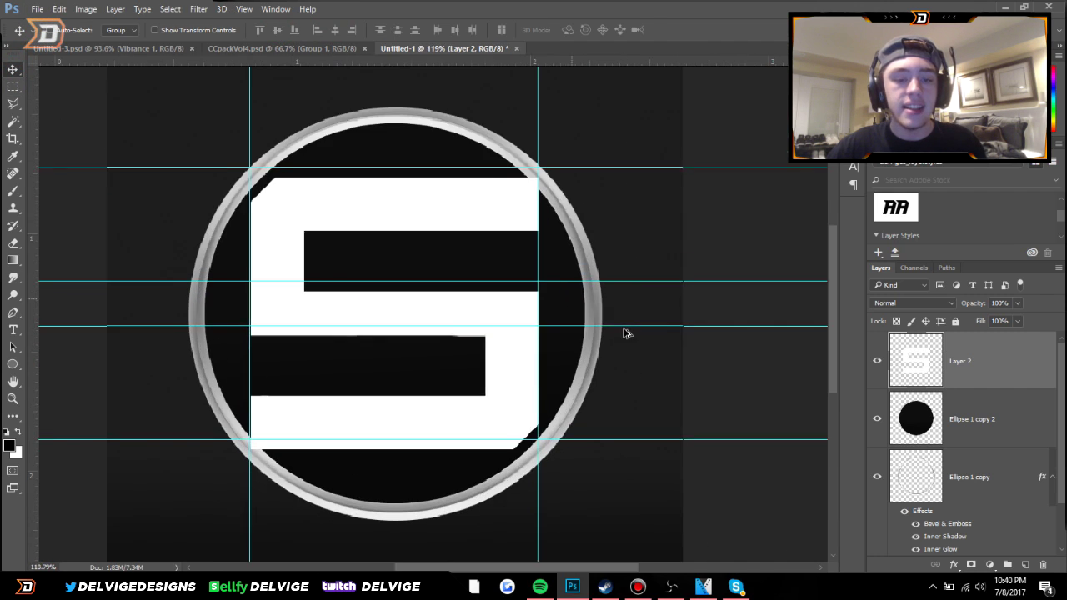
Stretch the right end of the S's top bar rightward past the ring
click(17, 90)
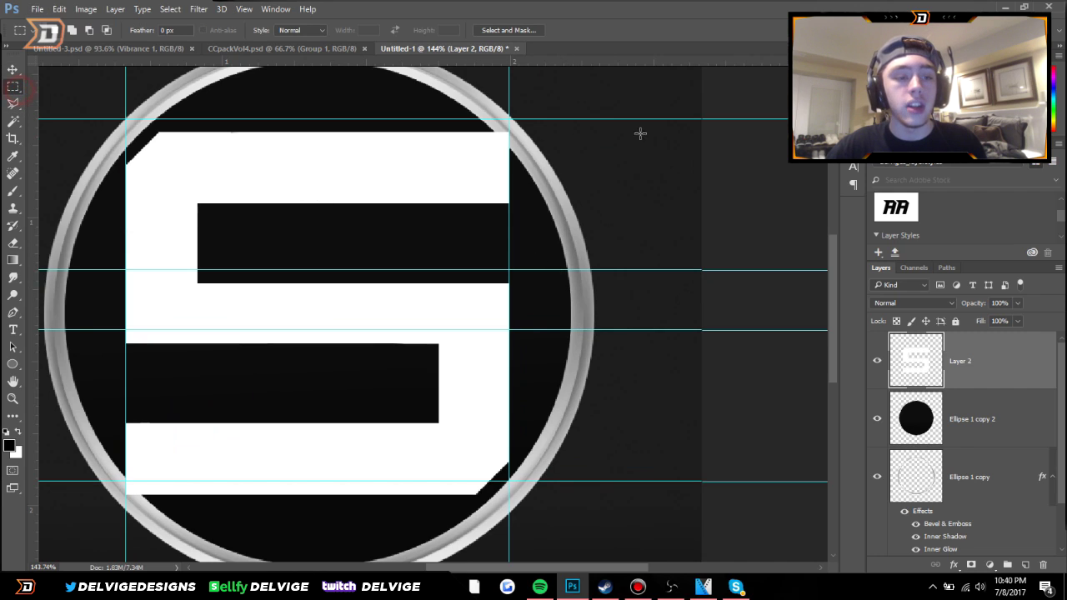
scroll(522, 125, up, 4)
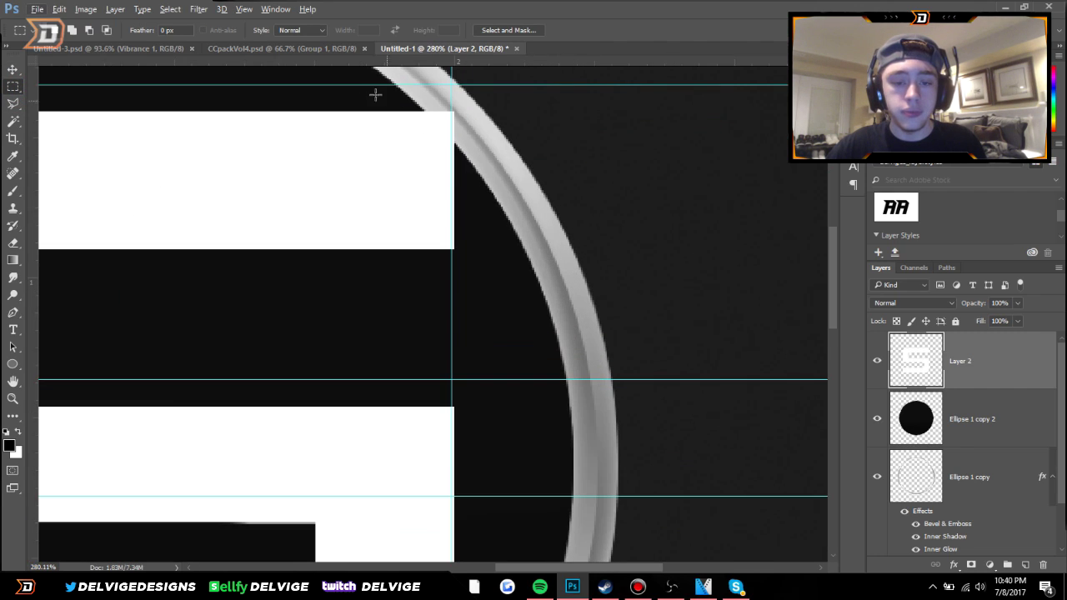
drag(350, 93, 498, 279)
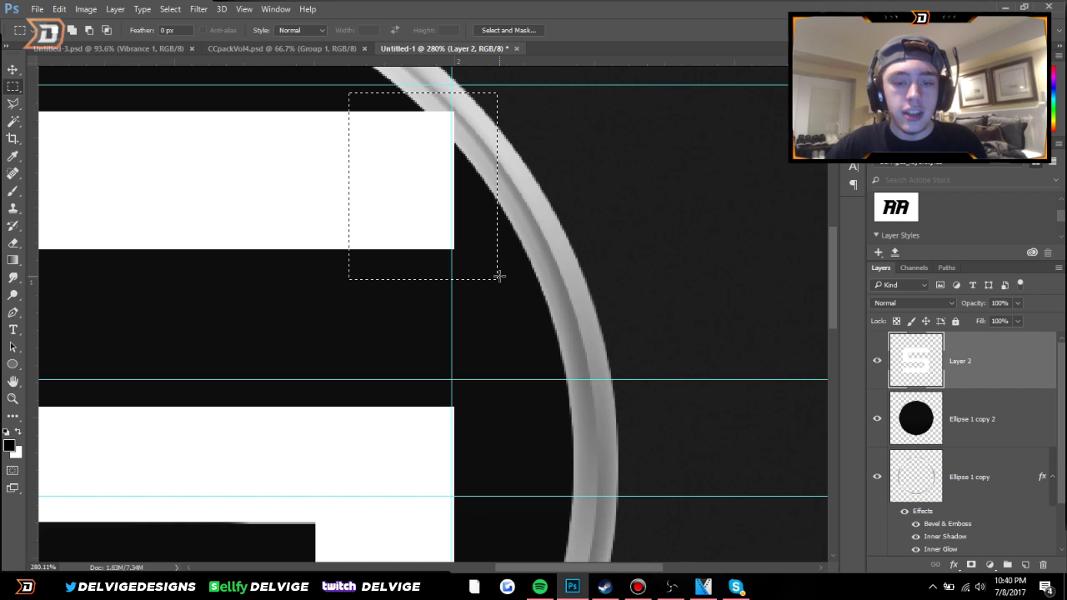
key(ctrl+t)
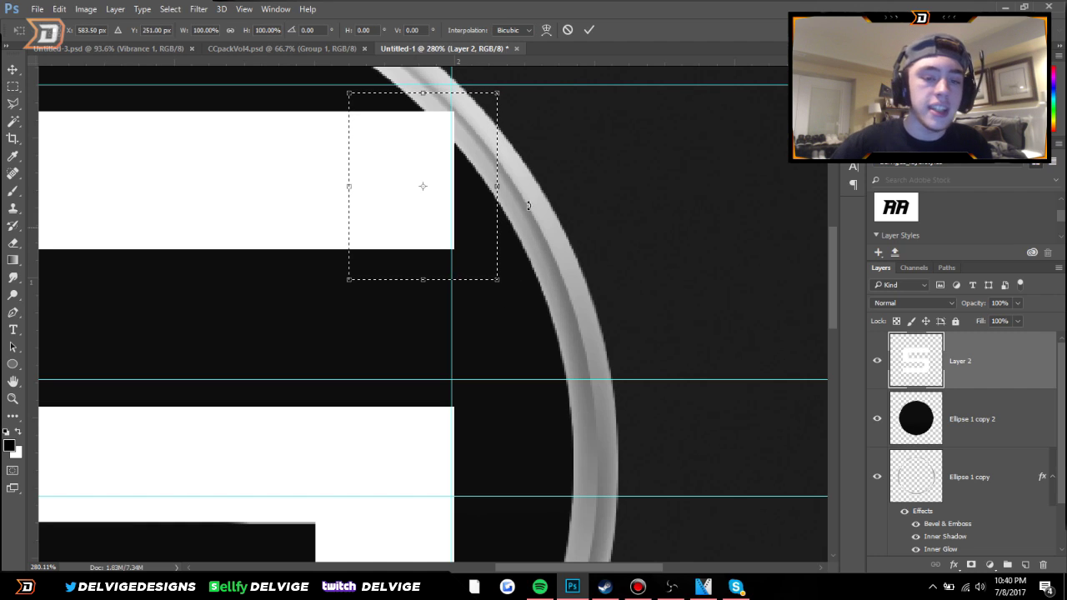
drag(499, 184, 782, 211)
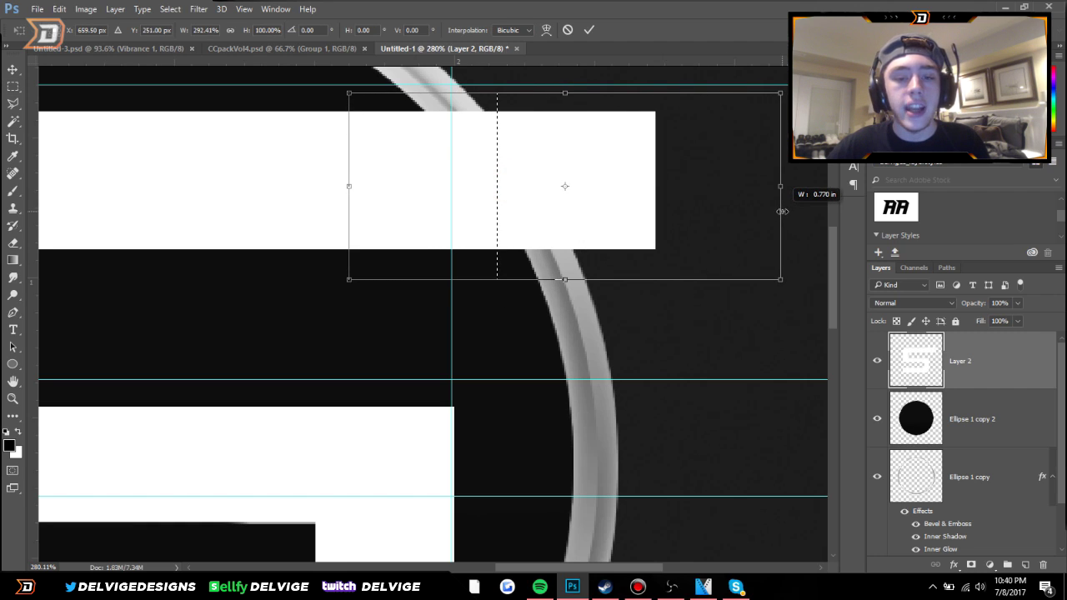
click(588, 31)
key(ctrl+d)
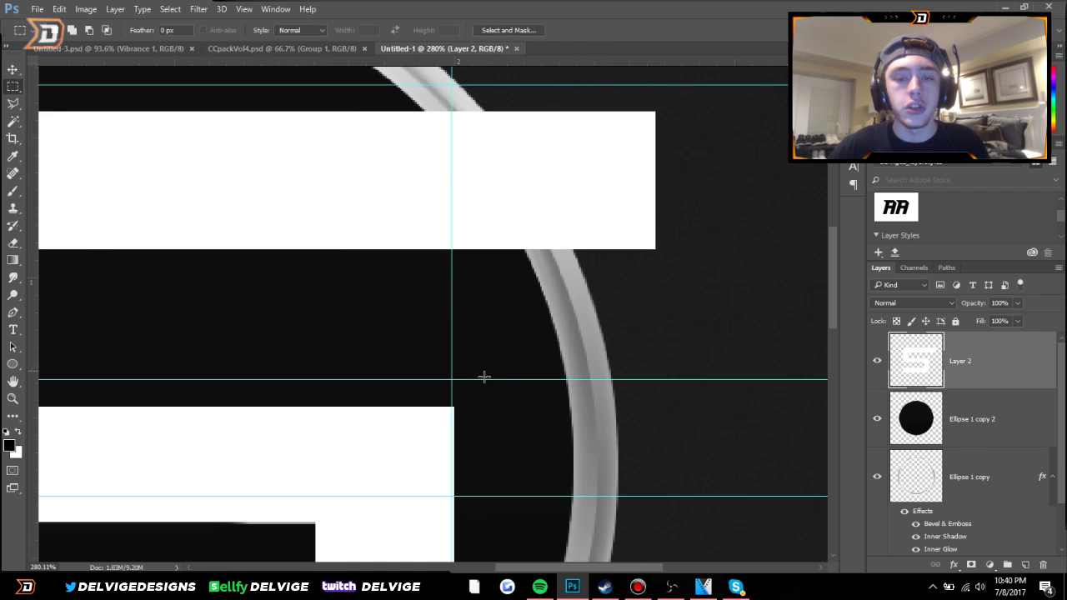
scroll(484, 377, down, 6)
scroll(334, 429, up, 5)
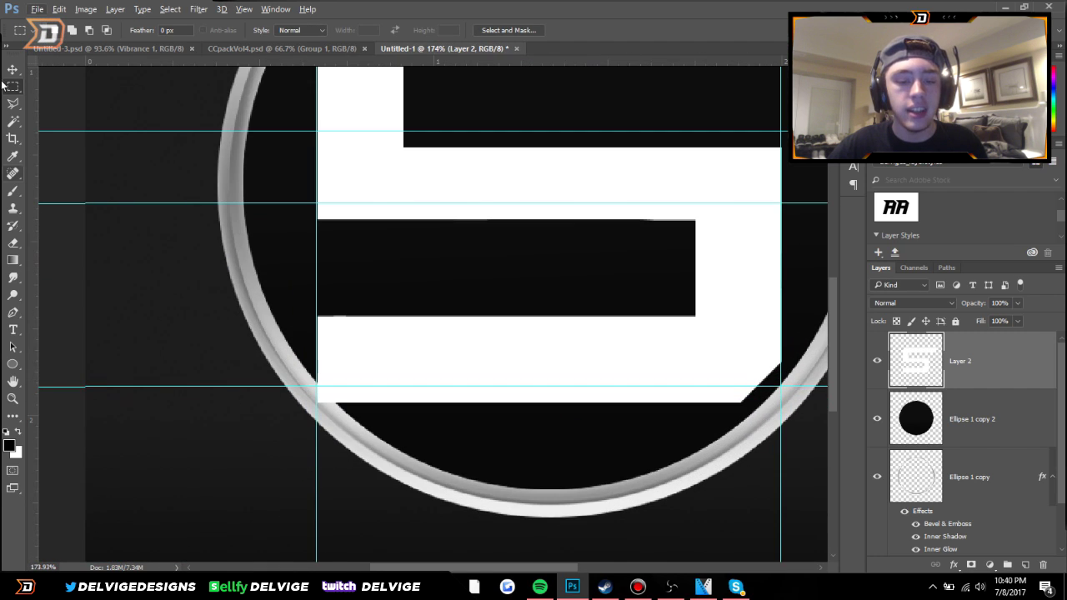
Stretch the left end of the S's bottom bar leftward past the ring
scroll(325, 385, up, 2)
drag(220, 239, 406, 464)
key(ctrl+t)
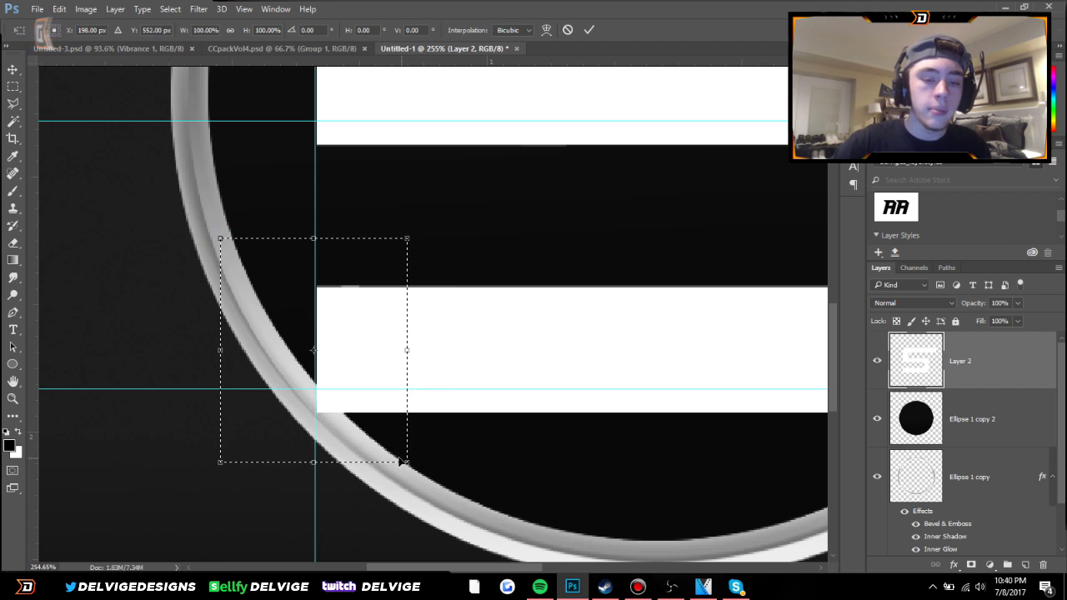
drag(220, 349, 42, 333)
click(588, 29)
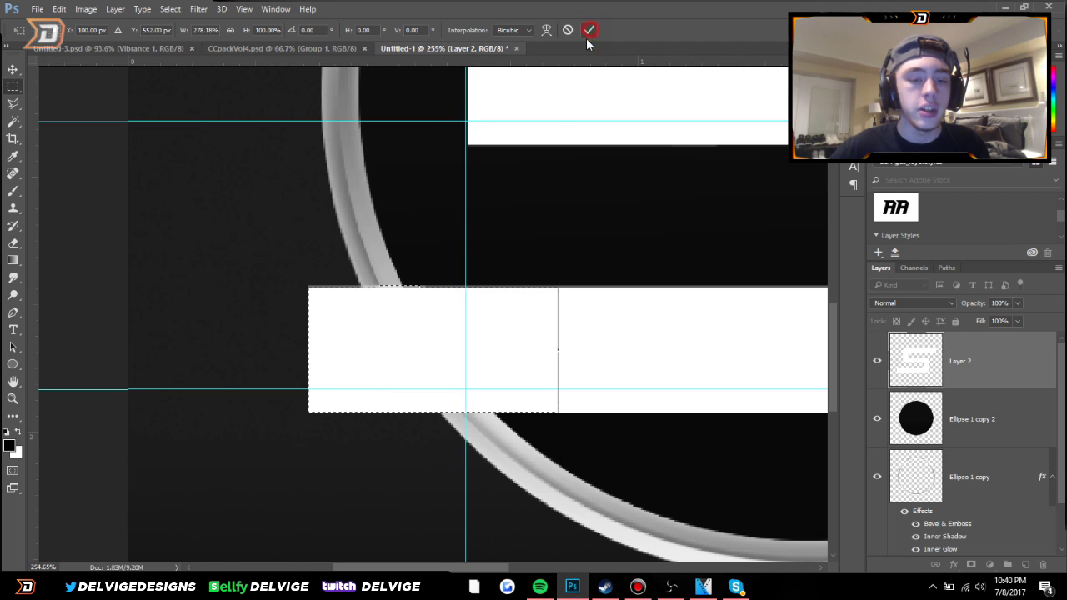
scroll(558, 410, down, 3)
scroll(558, 410, down, 3)
scroll(567, 410, up, 2)
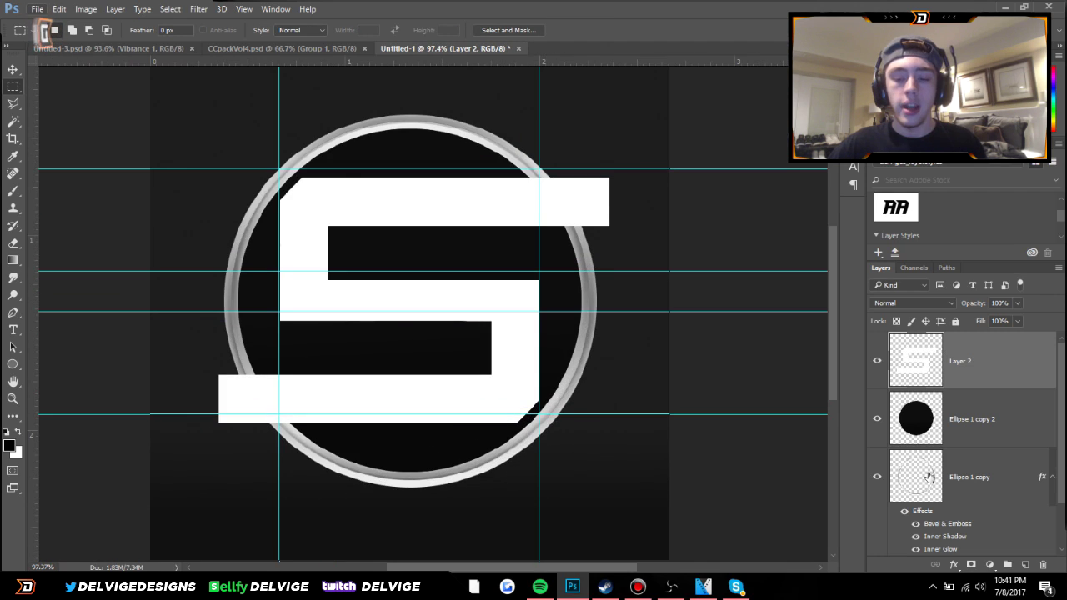
Magic Wand-select the area outside the black circle on Ellipse 1 copy 2
ctrl+click(928, 473)
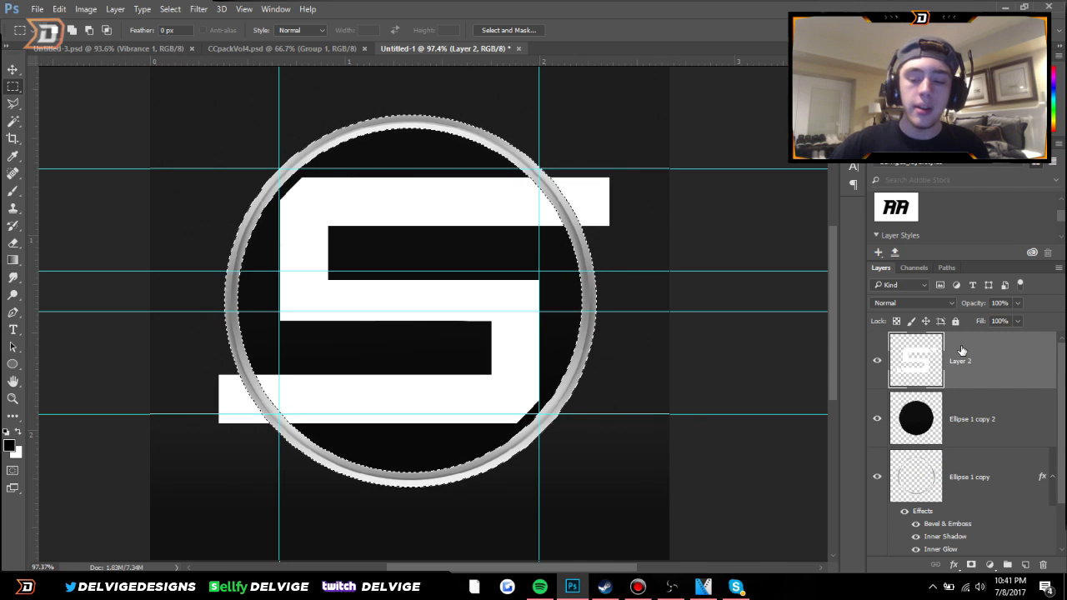
key(ctrl+d)
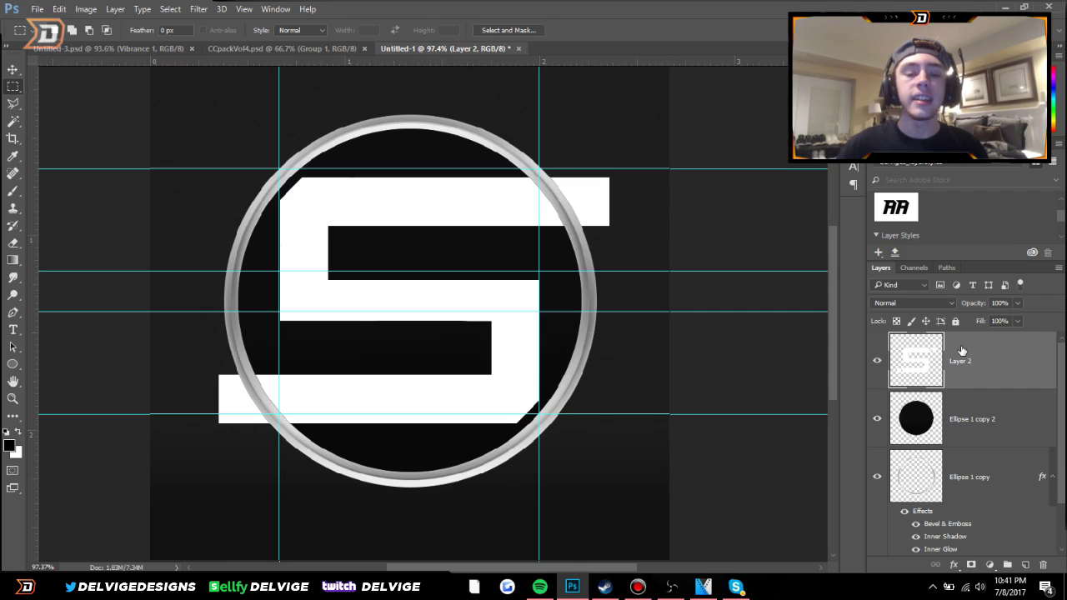
click(1031, 435)
click(14, 121)
click(249, 134)
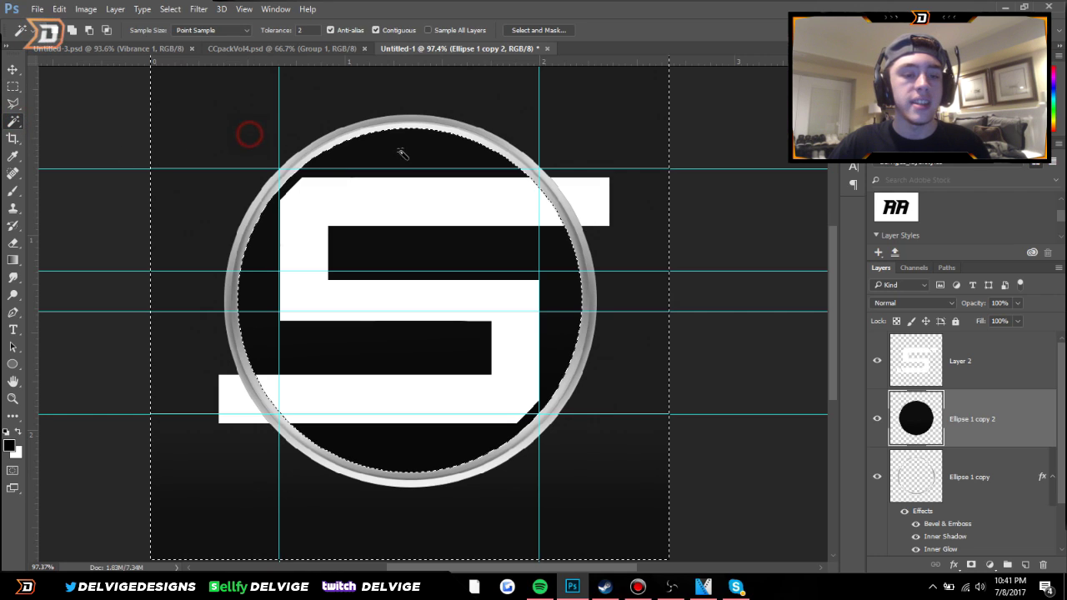
Delete the S's overhanging bar ends on Layer 2 and deselect
click(932, 358)
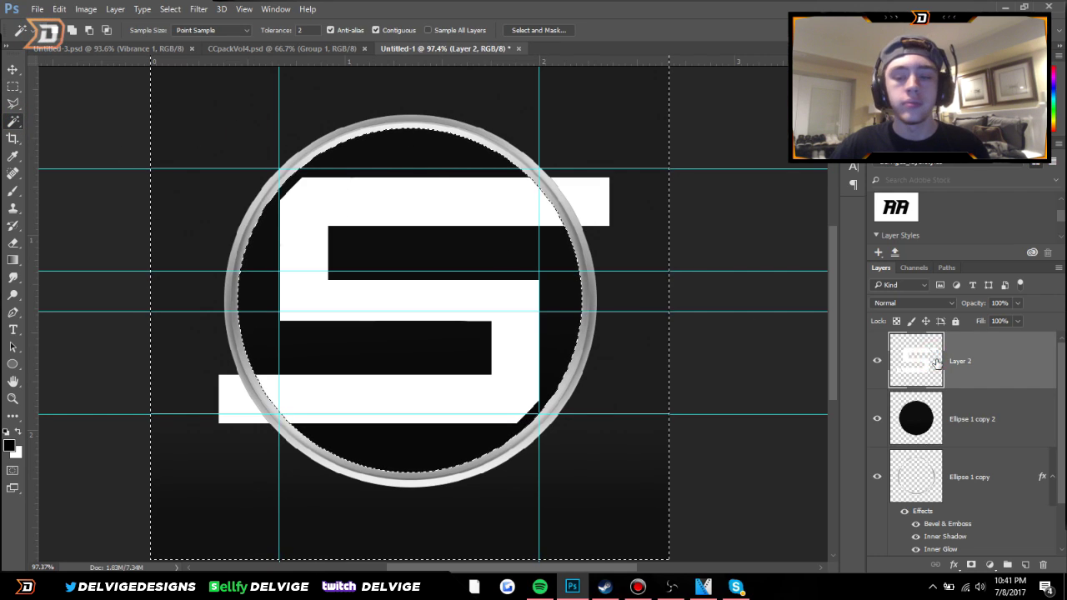
key(Delete)
key(ctrl+d)
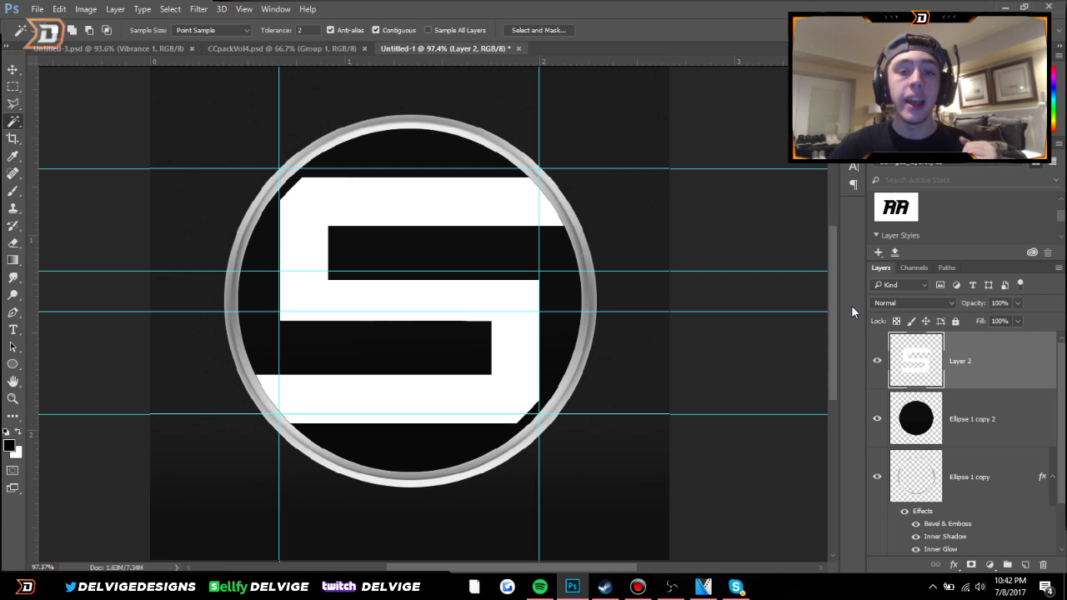
click(1021, 380)
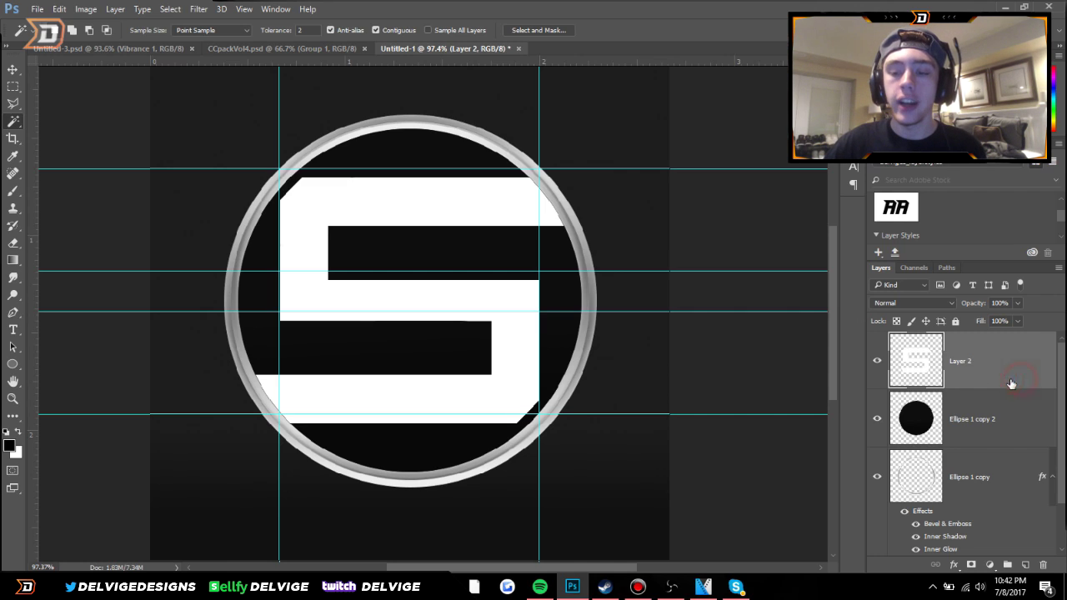
double_click(1012, 383)
Give the S on Layer 2 a silver Gradient Overlay at a 71° angle
click(599, 369)
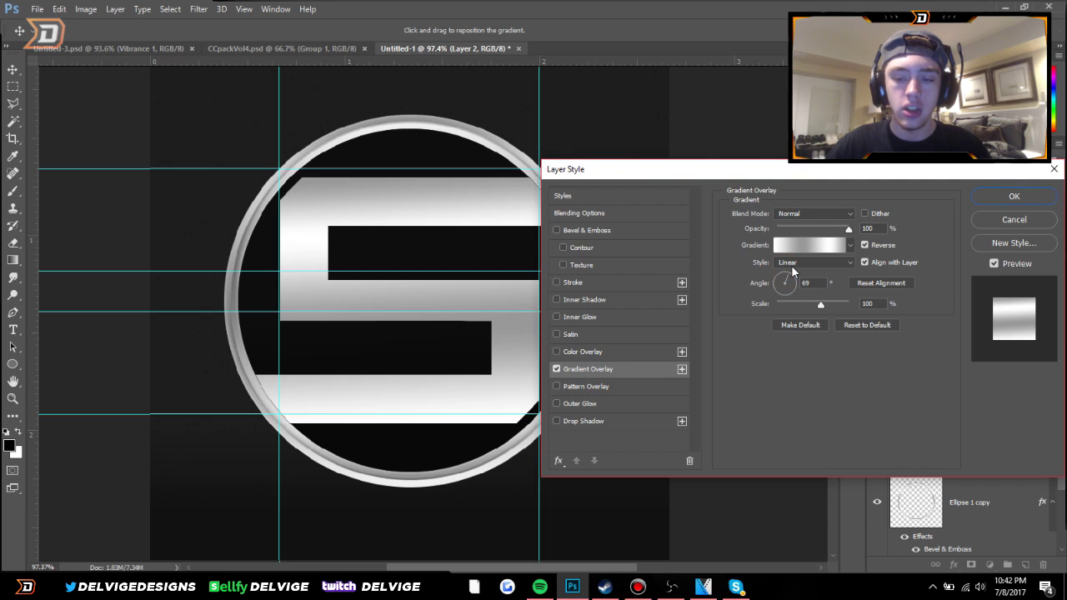
key(Up)
key(Up)
click(1007, 197)
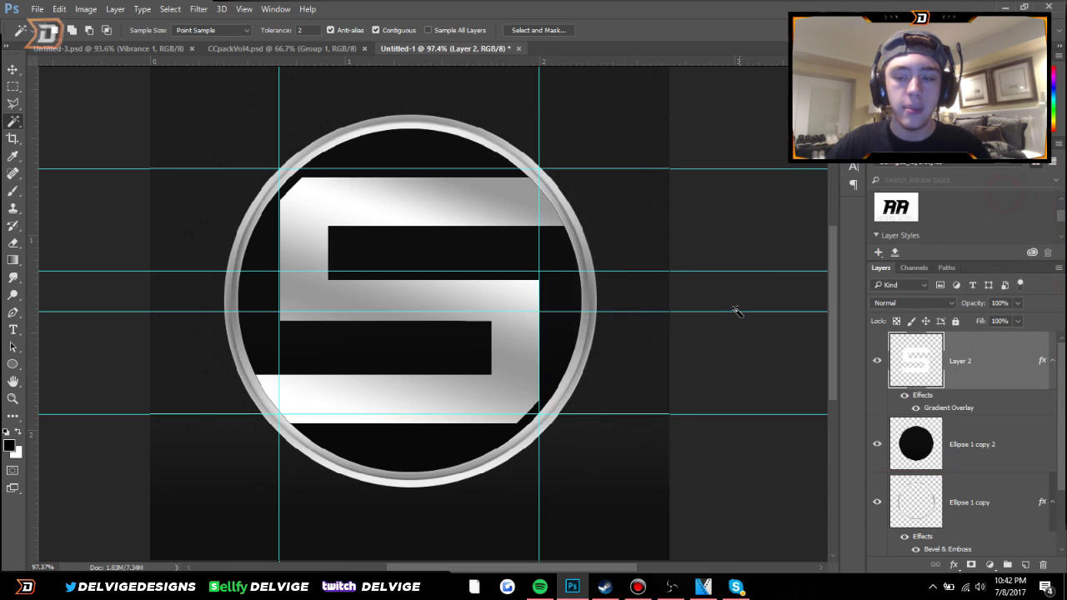
scroll(453, 347, down, 2)
scroll(453, 347, up, 2)
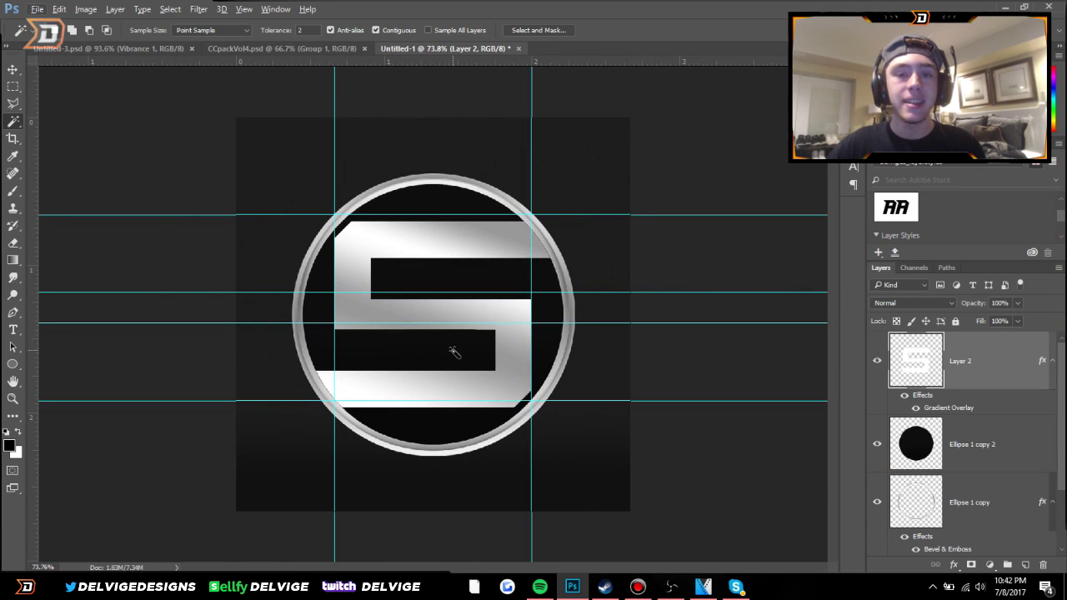
scroll(1016, 463, down, 2)
Merge Layer 2 with both ellipse layers and rotate the merged logo to -15°
shift+click(993, 427)
right_click(993, 427)
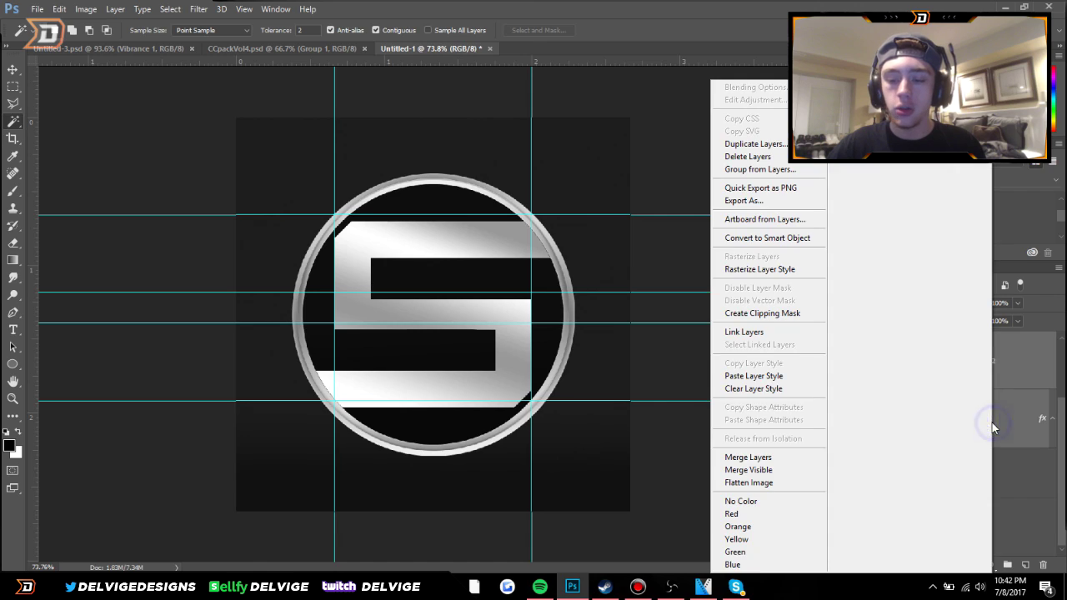
click(788, 459)
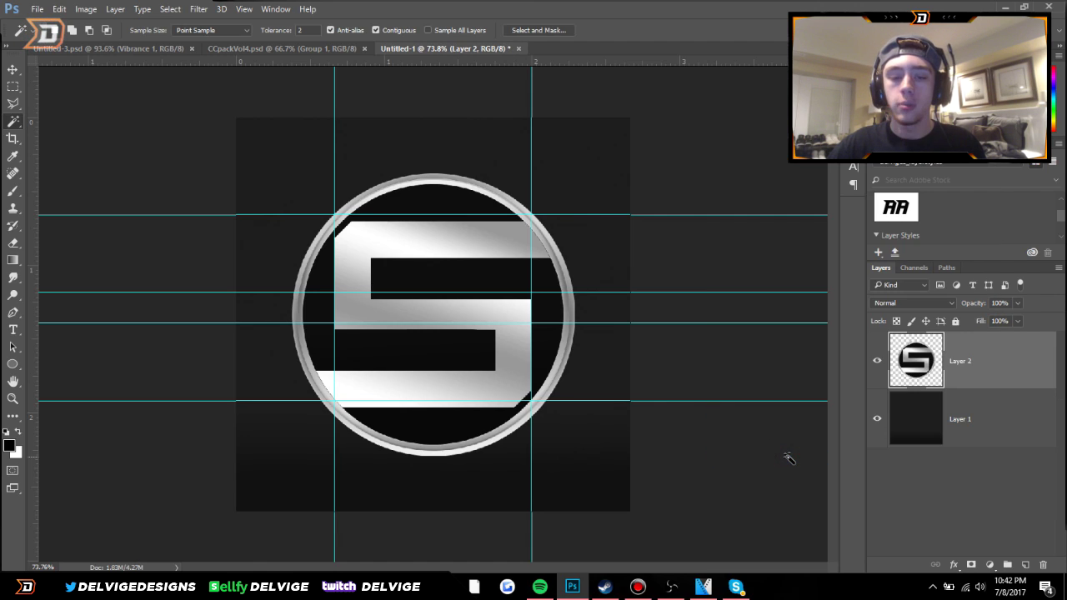
key(ctrl+t)
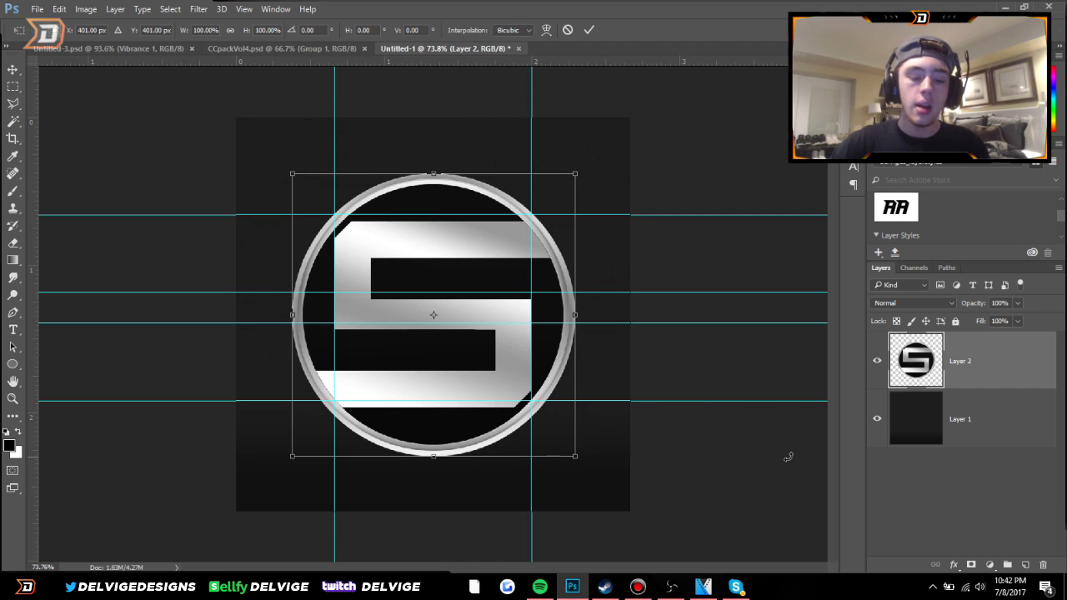
click(597, 155)
drag(587, 148, 573, 133)
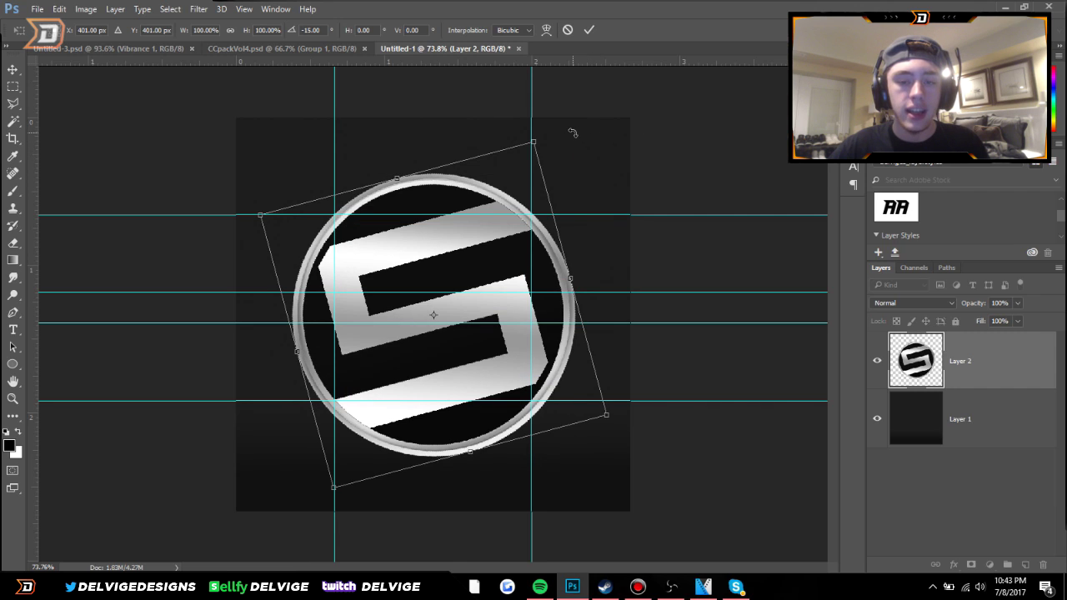
click(590, 31)
scroll(523, 340, up, 2)
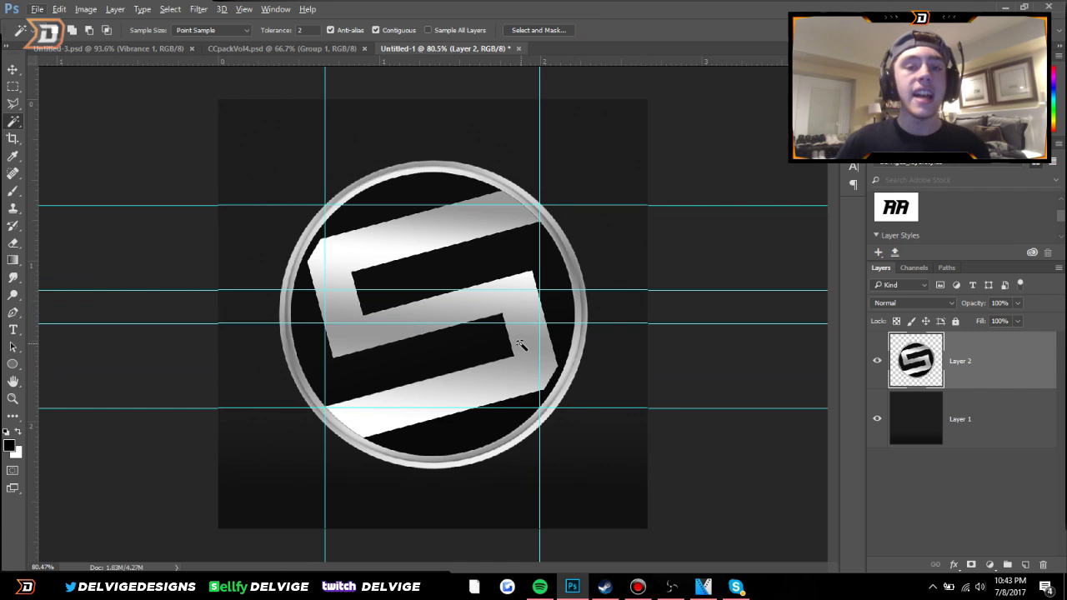
Drag Group 1 from CCpackVol4.psd into the Untitled-1 logo document
click(215, 48)
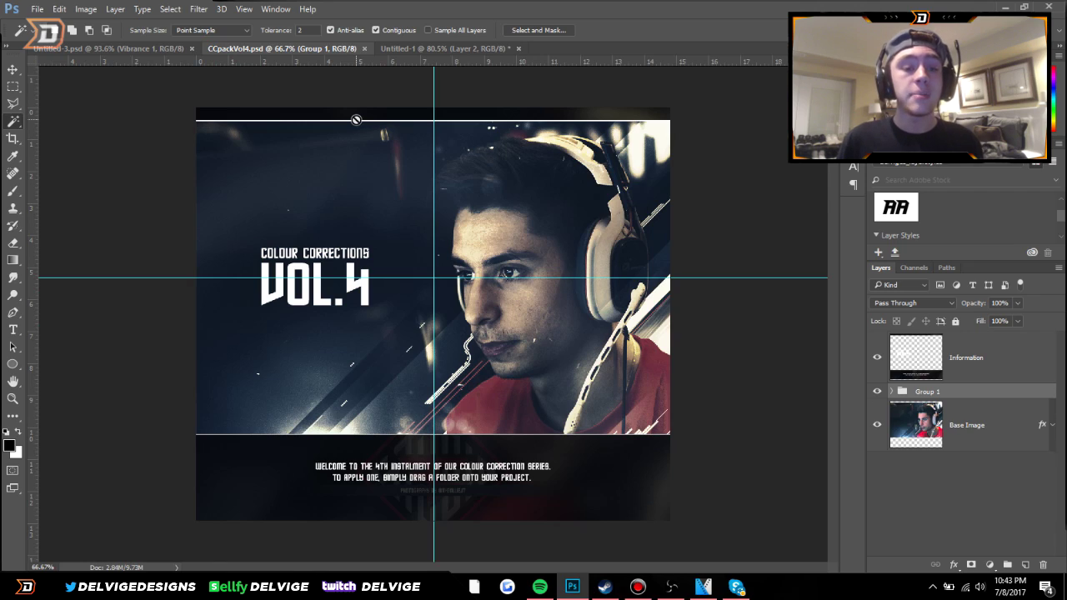
click(12, 70)
drag(390, 144, 419, 184)
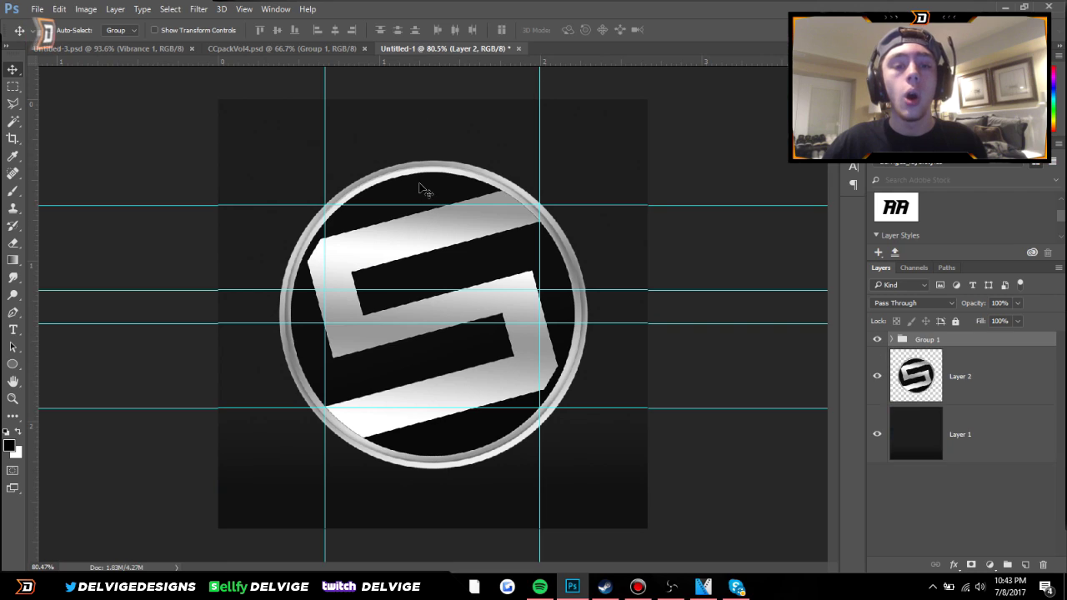
Compare the CC correction folders in Group 1 and leave CC 21 visible
click(892, 340)
click(878, 479)
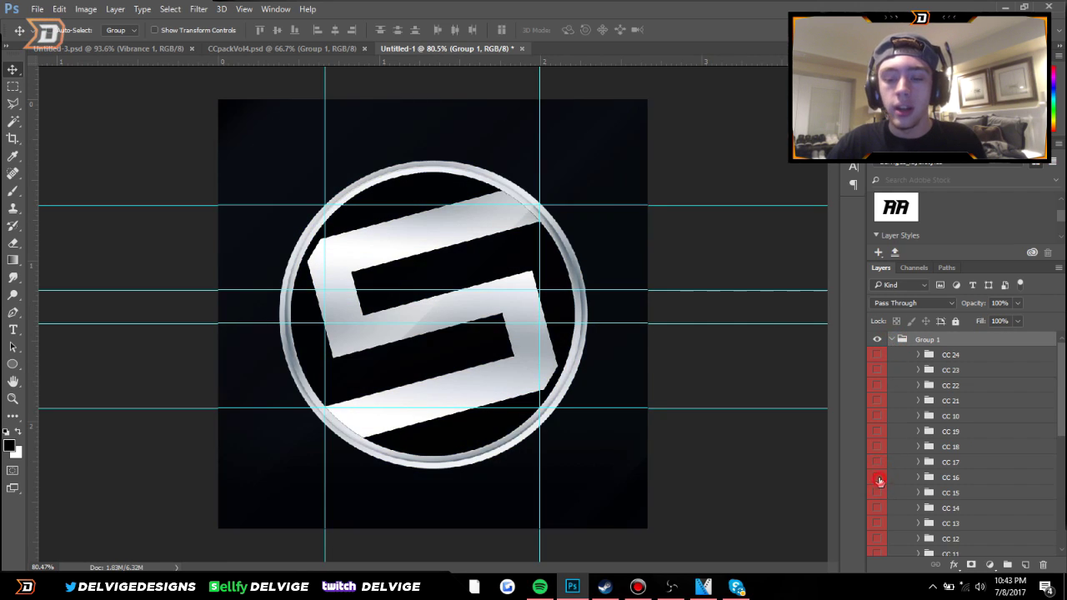
click(878, 463)
click(878, 448)
click(878, 448)
click(880, 434)
click(879, 434)
click(879, 418)
click(879, 418)
click(878, 418)
click(879, 416)
click(878, 401)
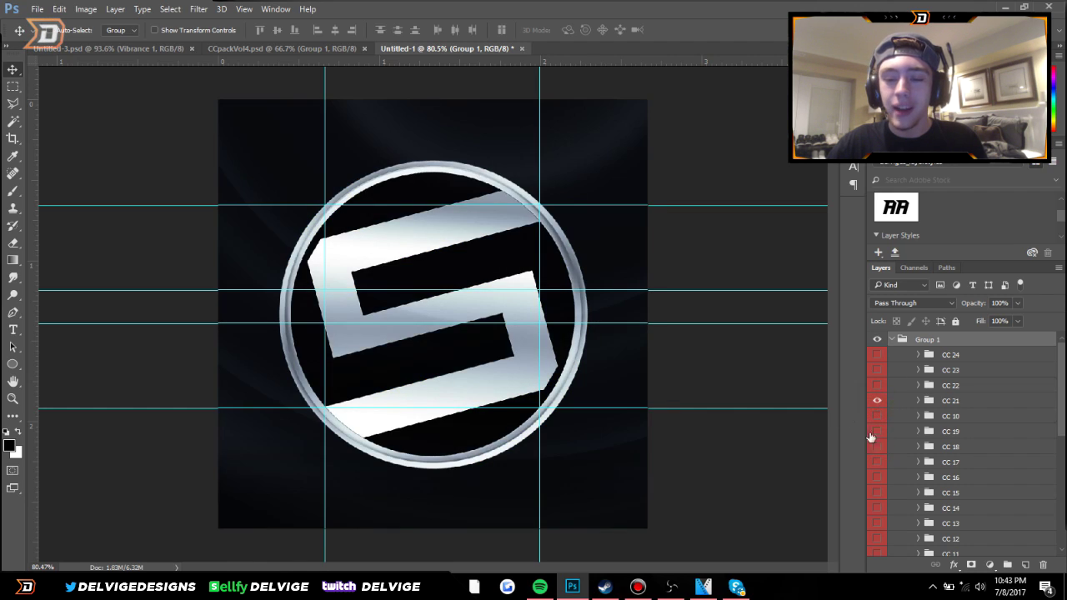
Merge the Group 1 correction with the logo's Layer 2 into one layer
click(893, 339)
click(999, 378)
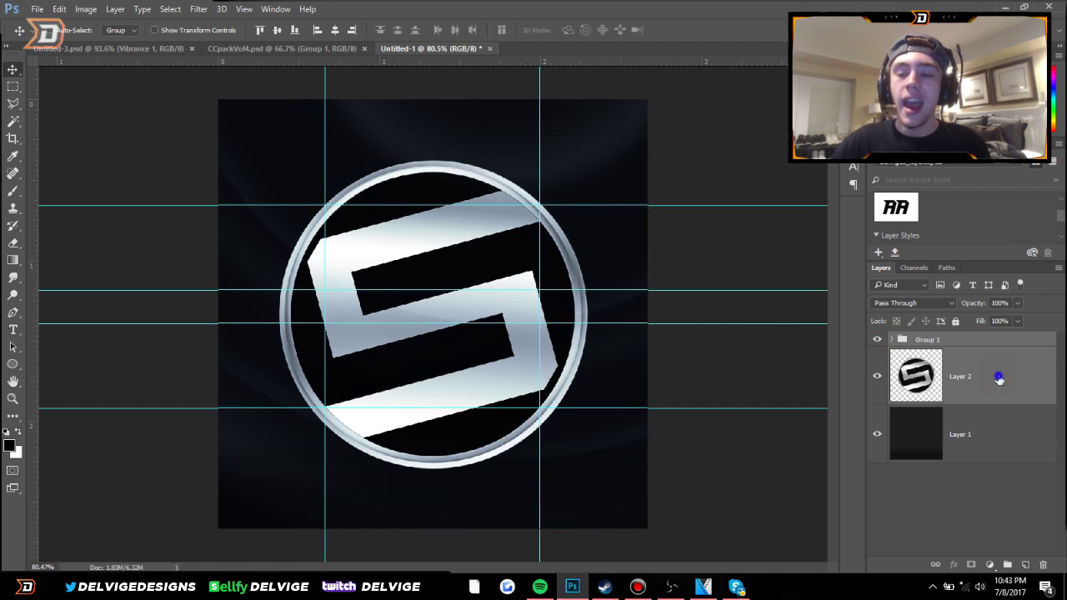
right_click(999, 379)
click(805, 455)
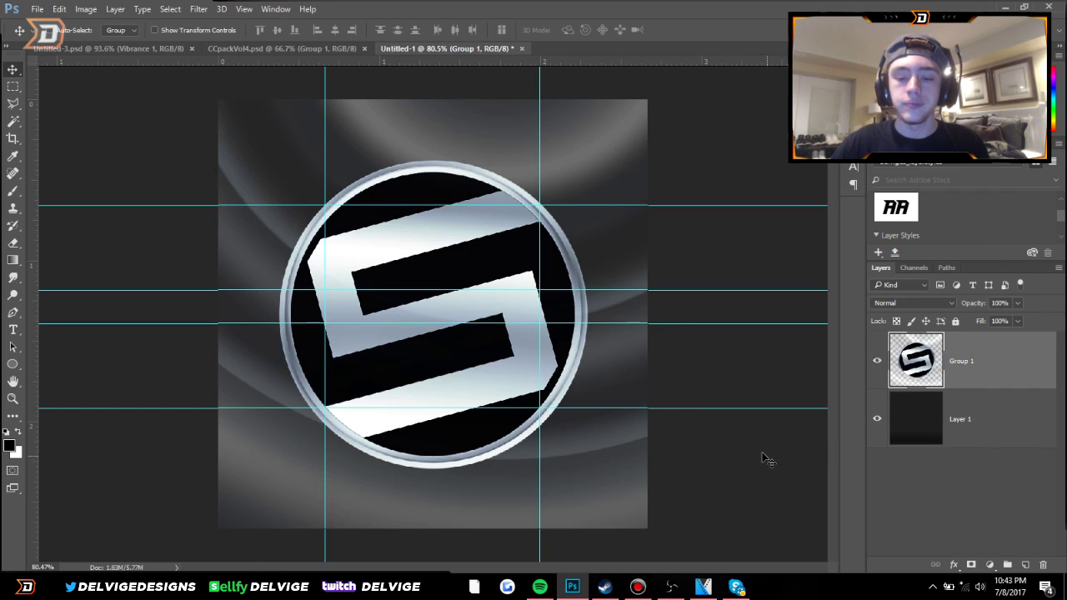
Trace a Magnetic Lasso selection around the silver ring
right_click(10, 106)
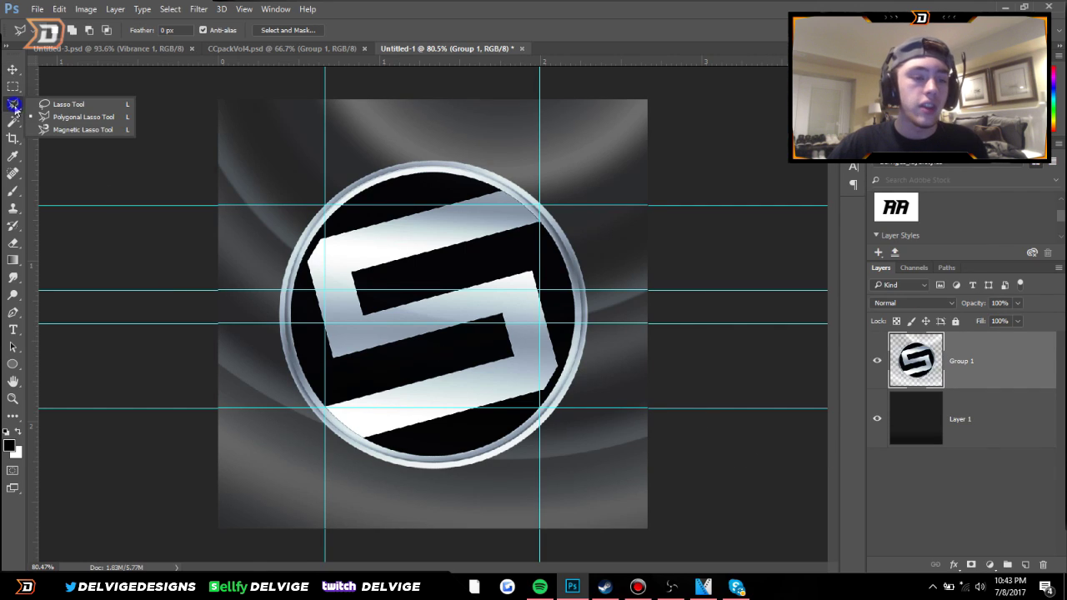
click(60, 128)
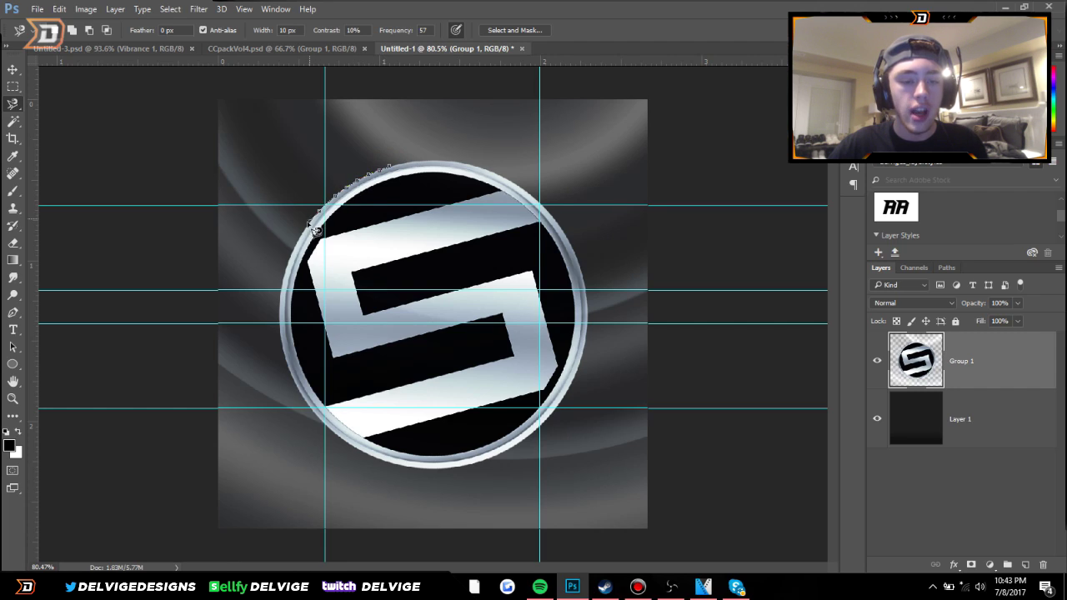
mouse_move(298, 263)
mouse_down()
mouse_move(314, 416)
mouse_move(333, 443)
mouse_up()
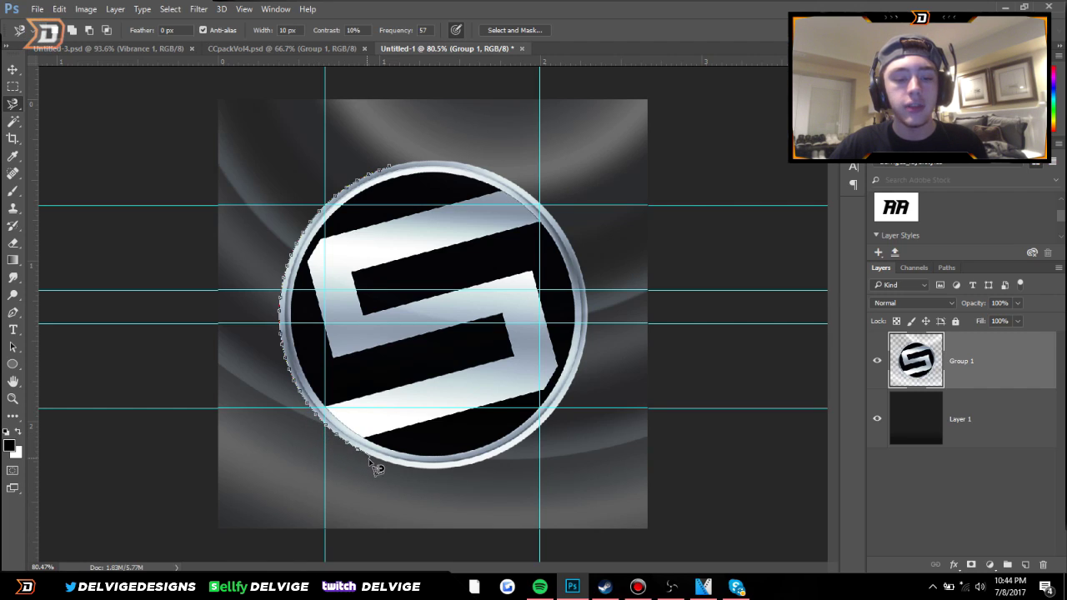
double_click(417, 481)
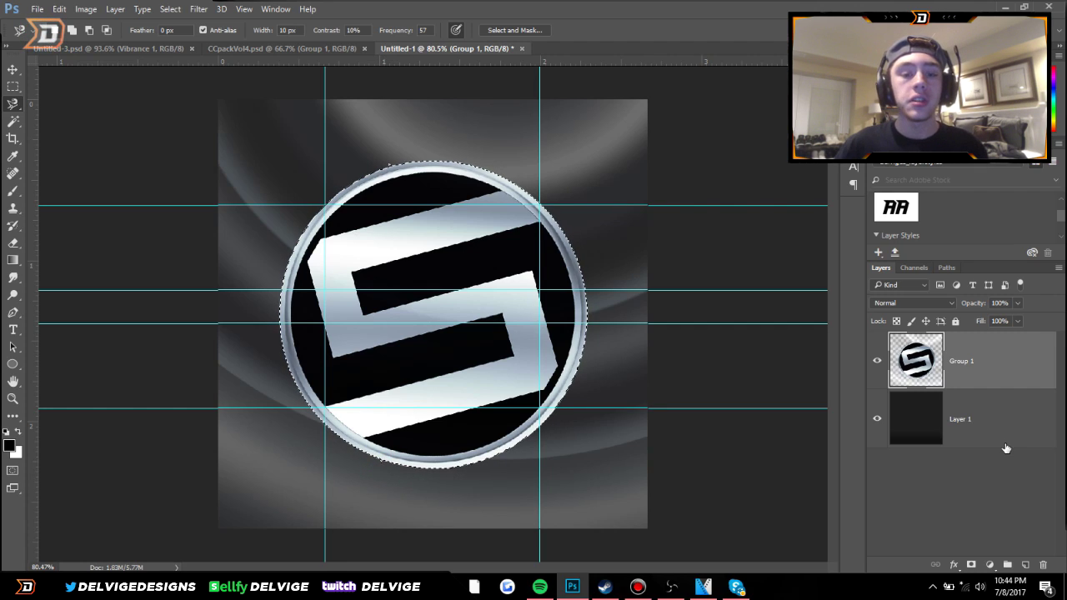
Invert the selection, delete the background outside the ring, and deselect
click(12, 86)
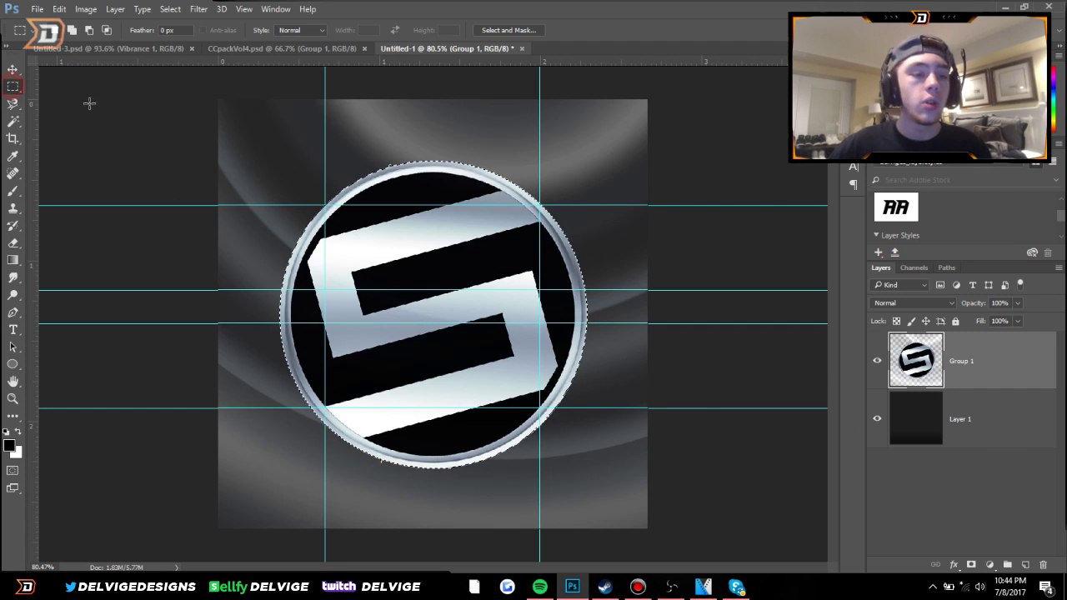
right_click(490, 157)
click(579, 183)
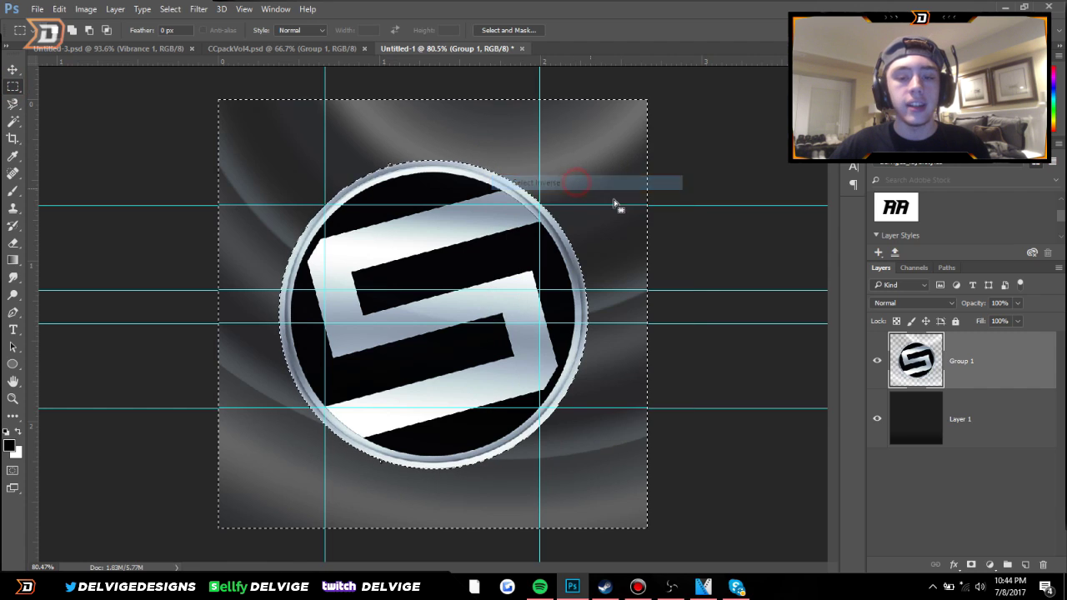
key(Delete)
key(ctrl+d)
scroll(524, 281, up, 3)
scroll(547, 359, down, 5)
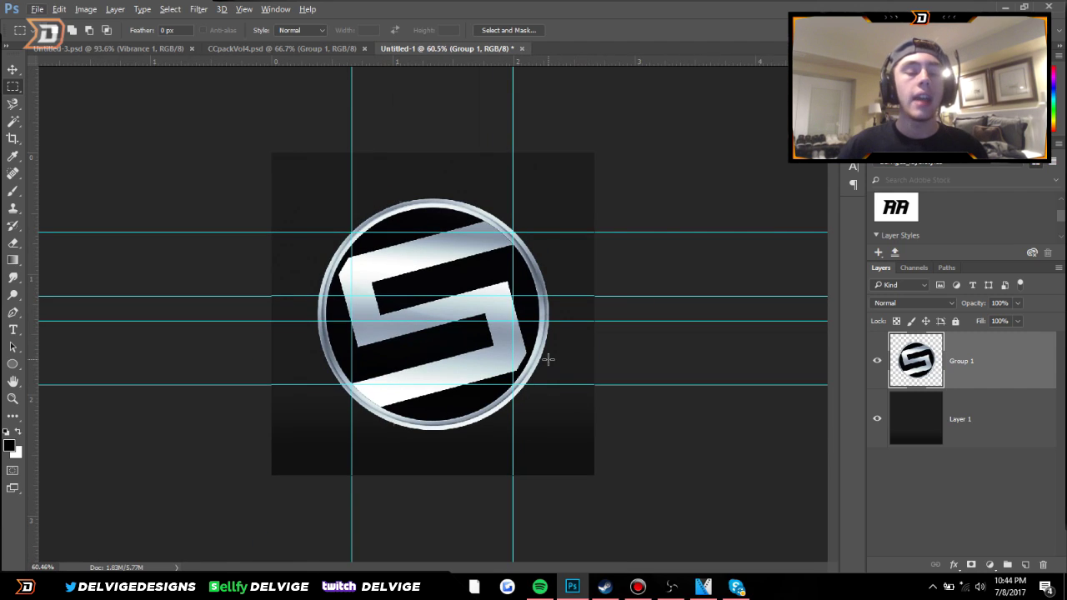